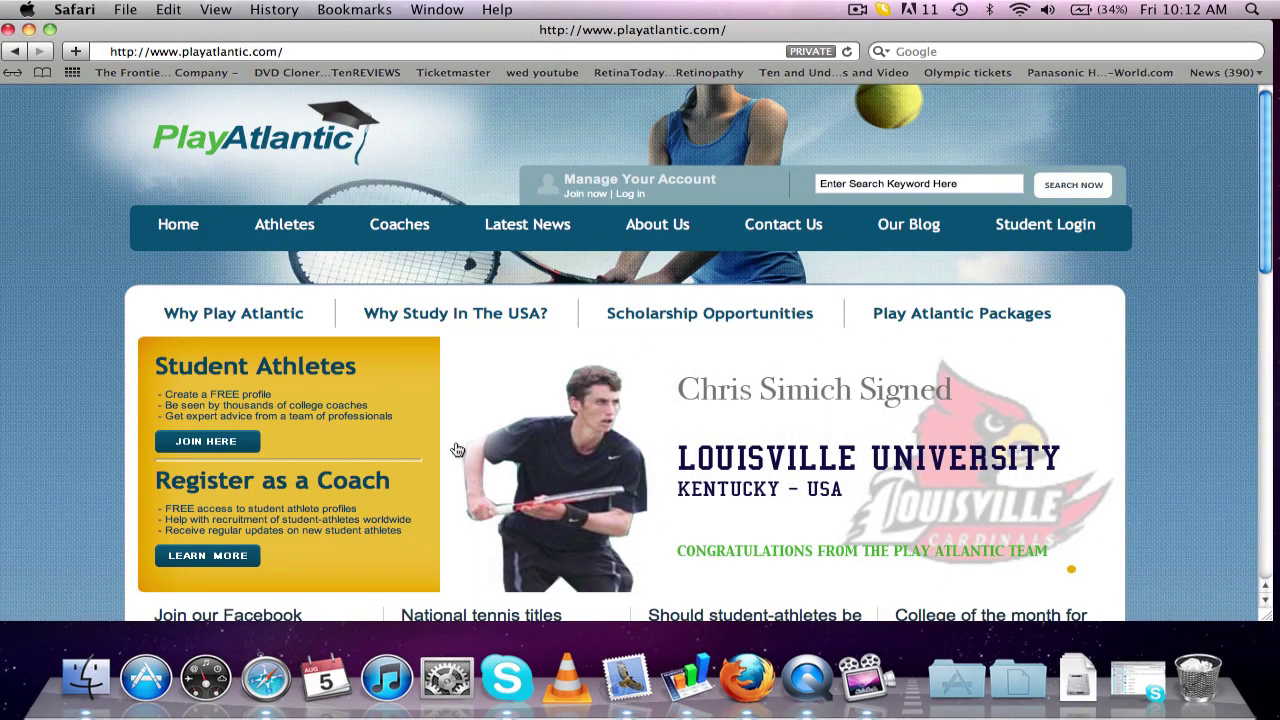
Compare the Free ($0), Advanced ($50/year), Premium and Ultimate package features down to the Sign Up buttons
scroll(378, 405, "down", 3)
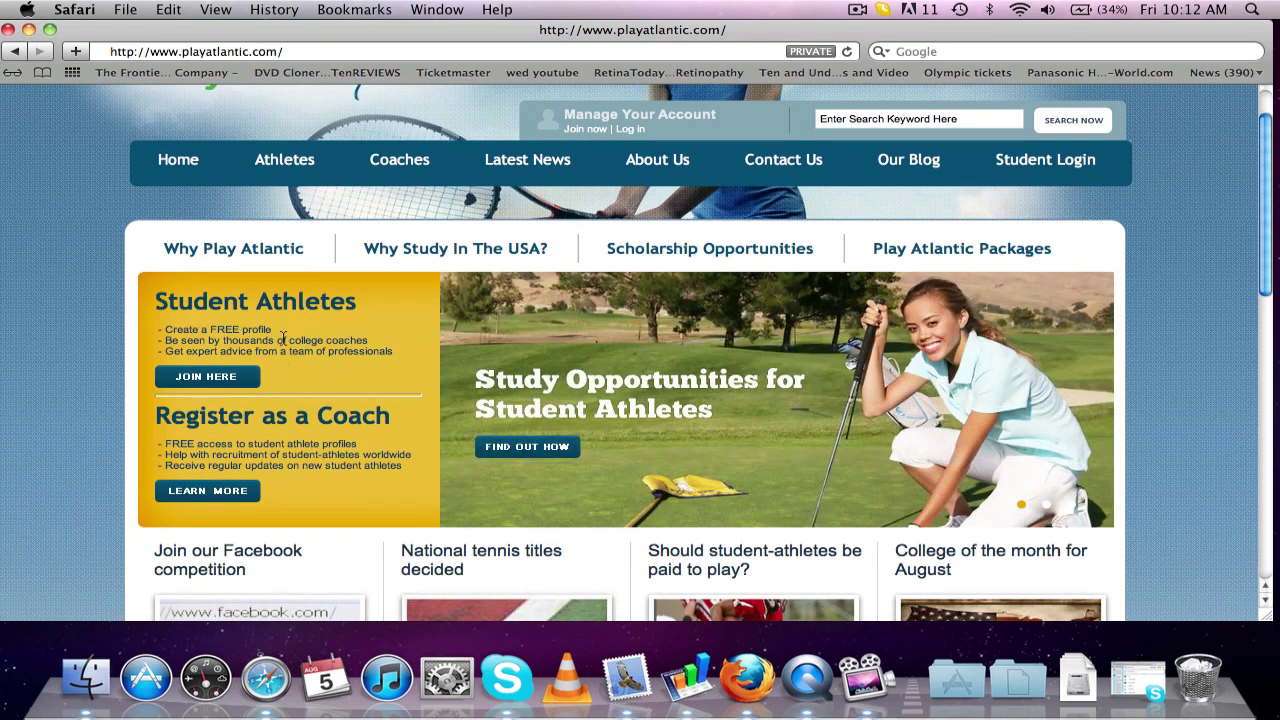
left_click(230, 377)
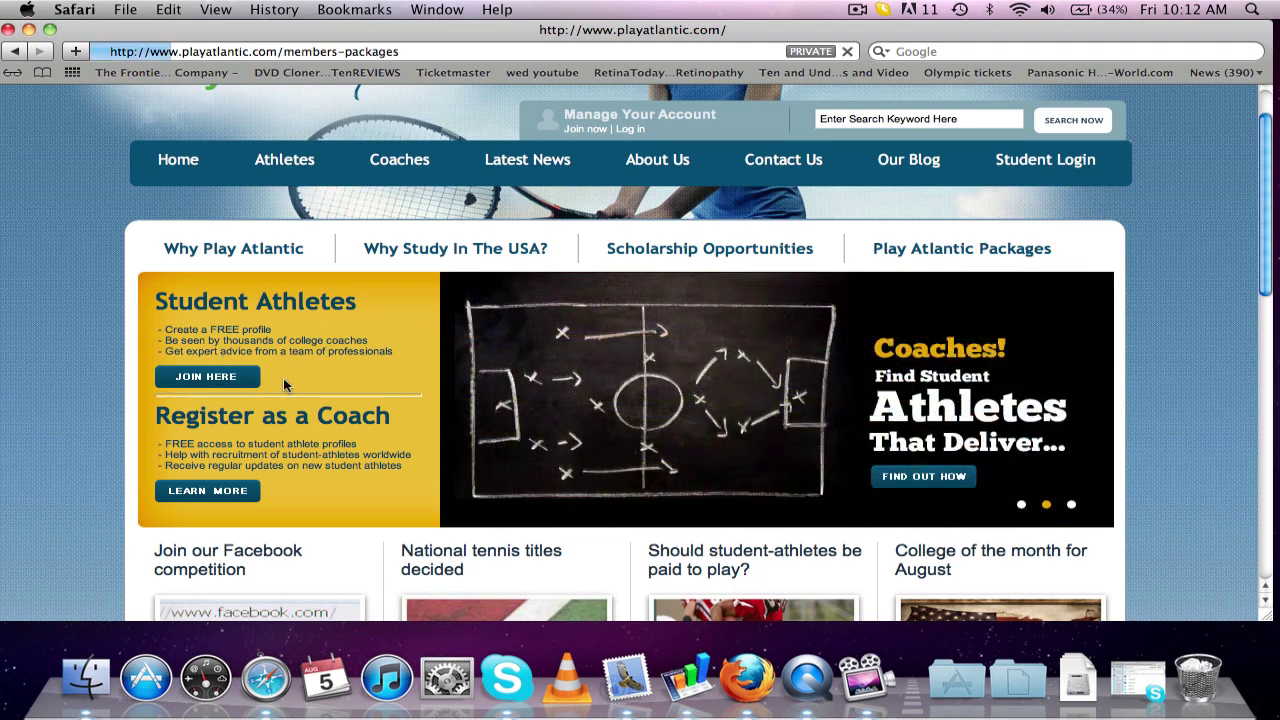
scroll(510, 385, "down", 2)
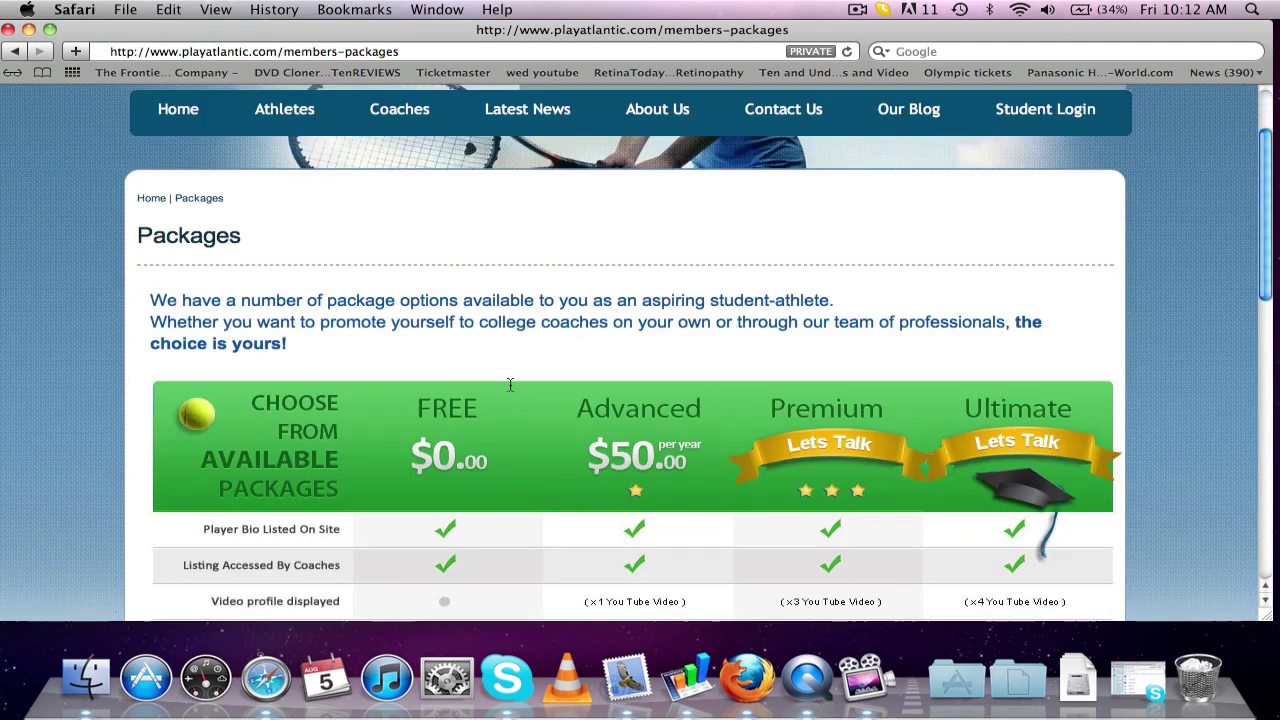
scroll(510, 384, "down", 2)
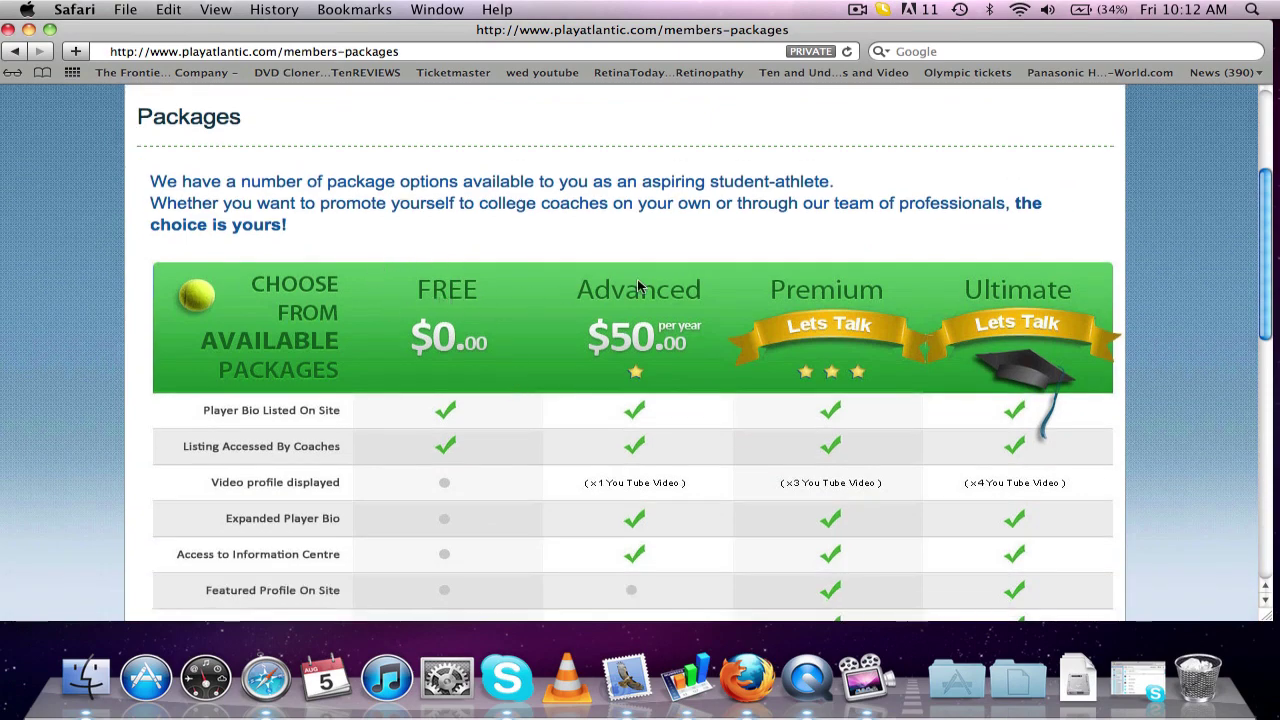
scroll(543, 290, "down", 3)
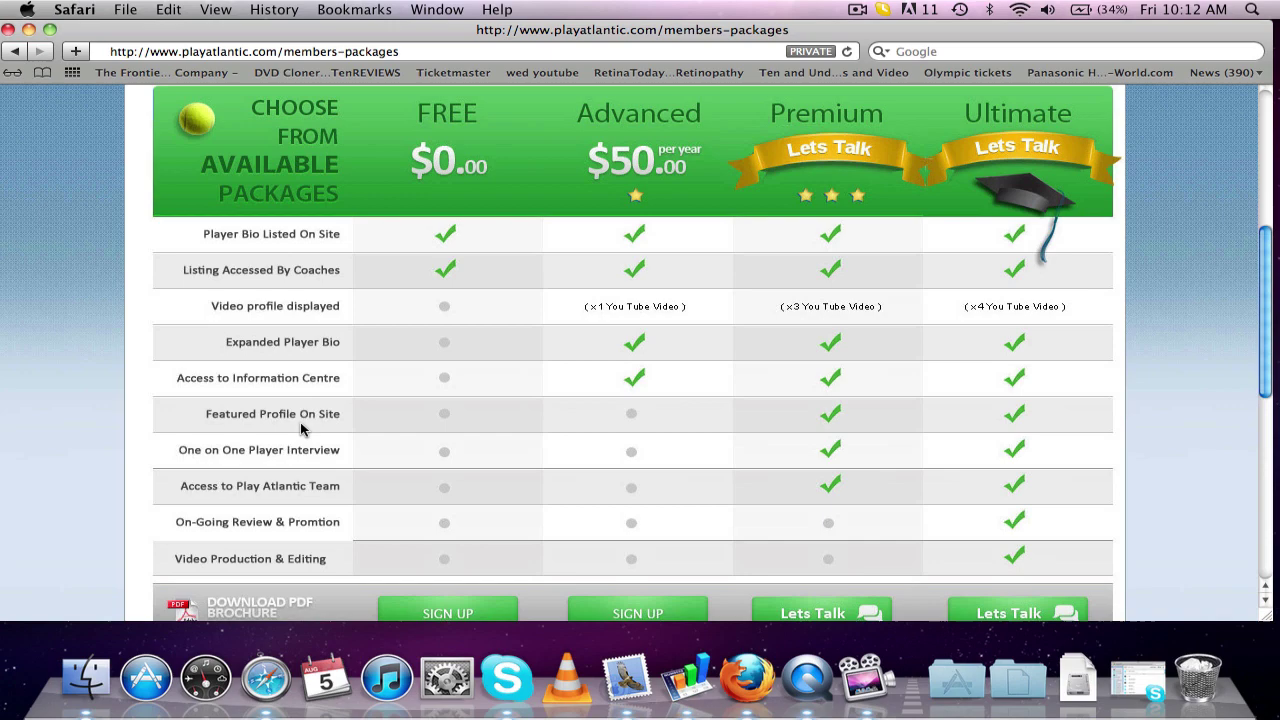
scroll(300, 425, "down", 3)
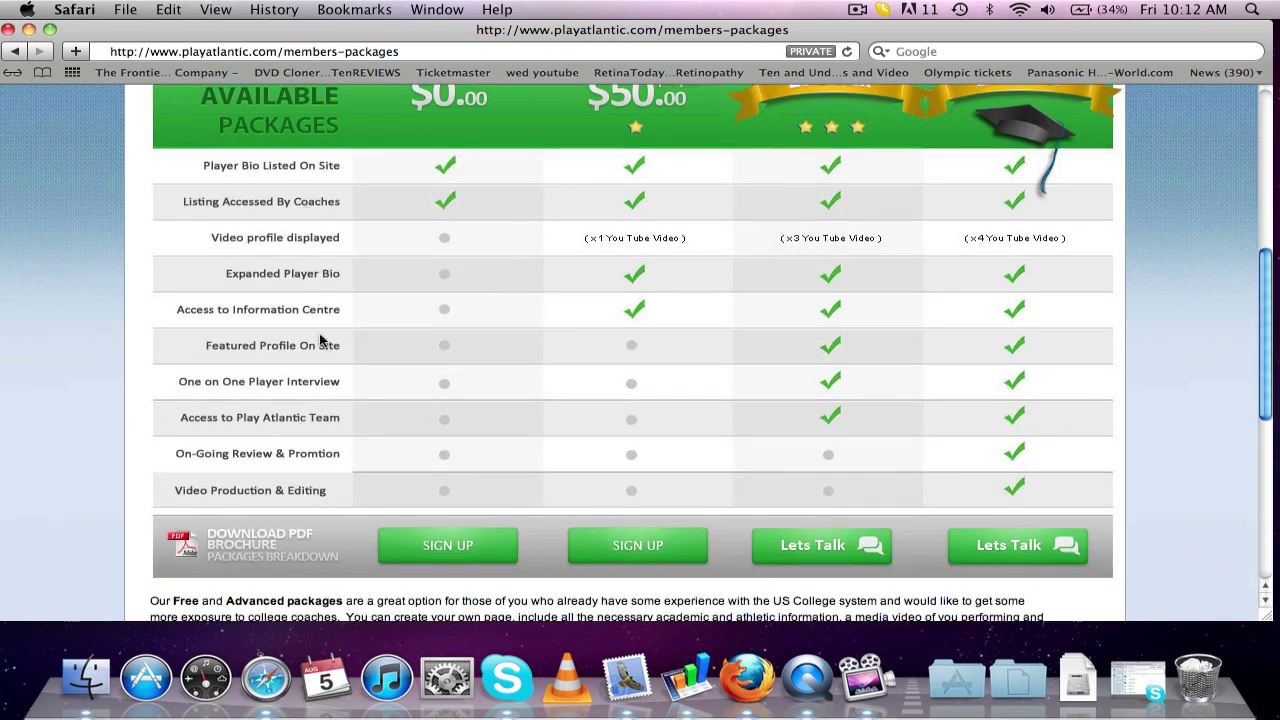
scroll(300, 460, "down", 3)
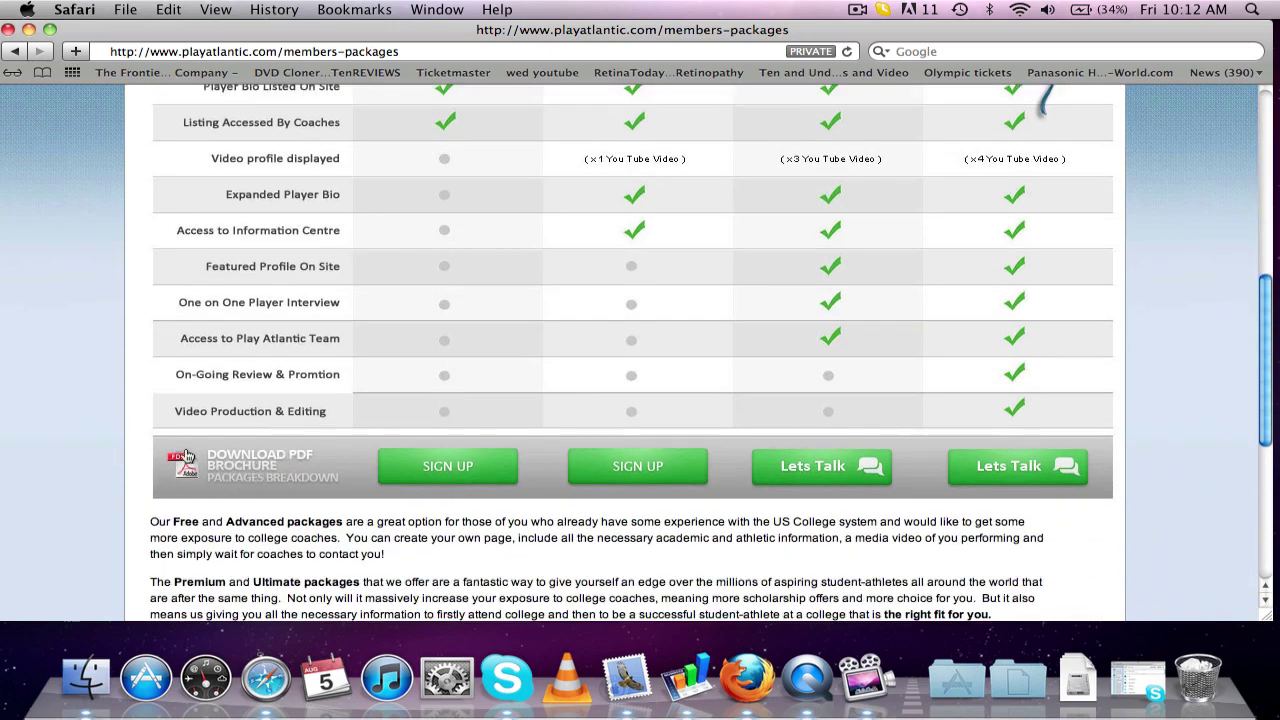
left_click(212, 466)
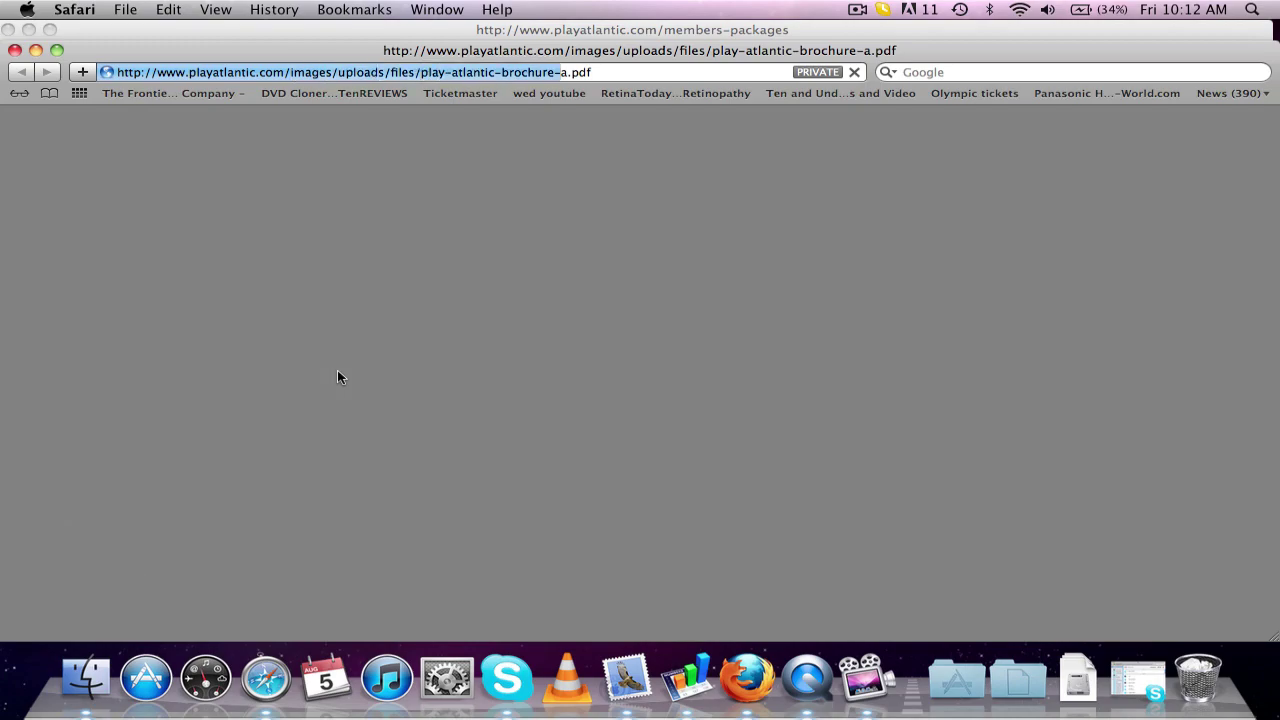
scroll(338, 377, "down", 10)
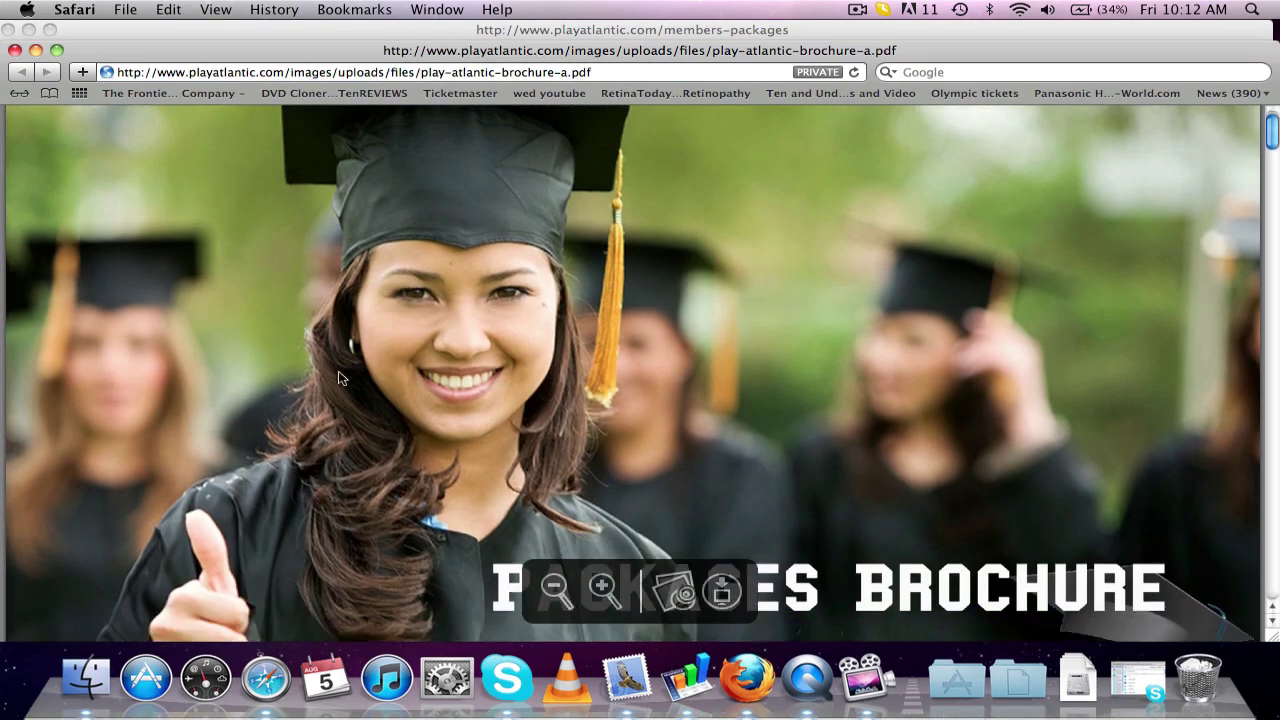
scroll(338, 377, "down", 20)
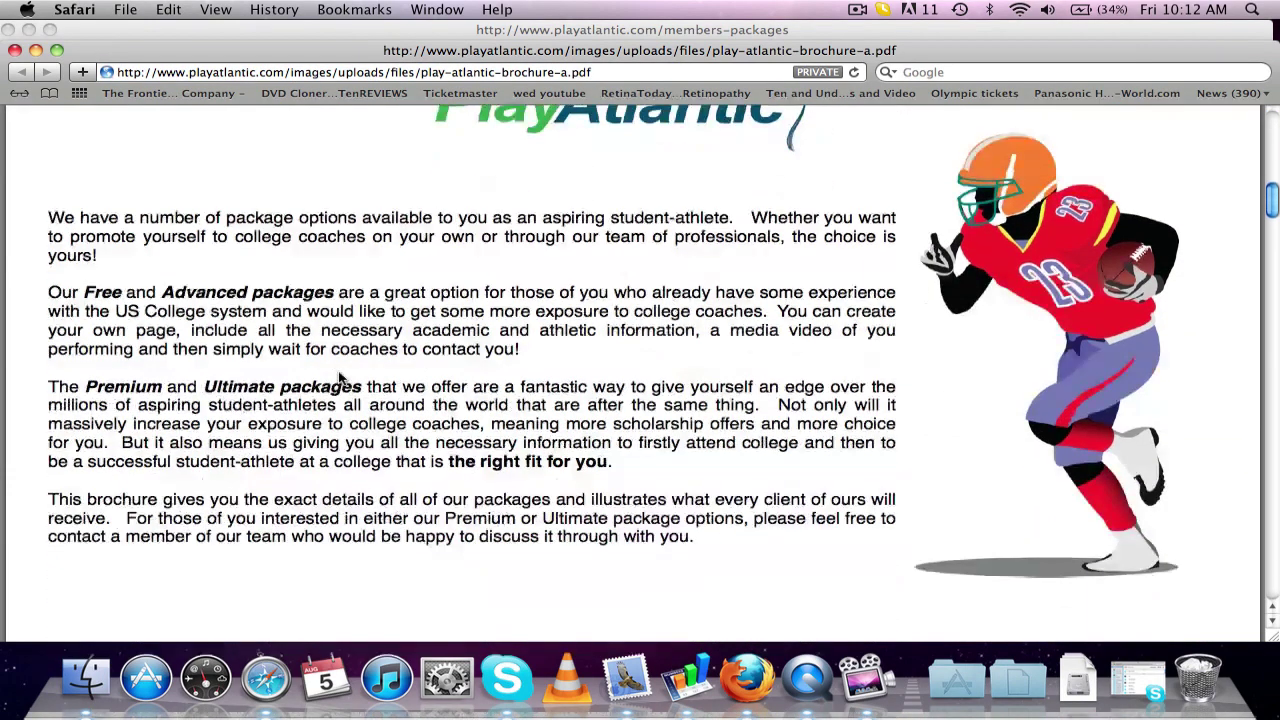
scroll(338, 377, "down", 20)
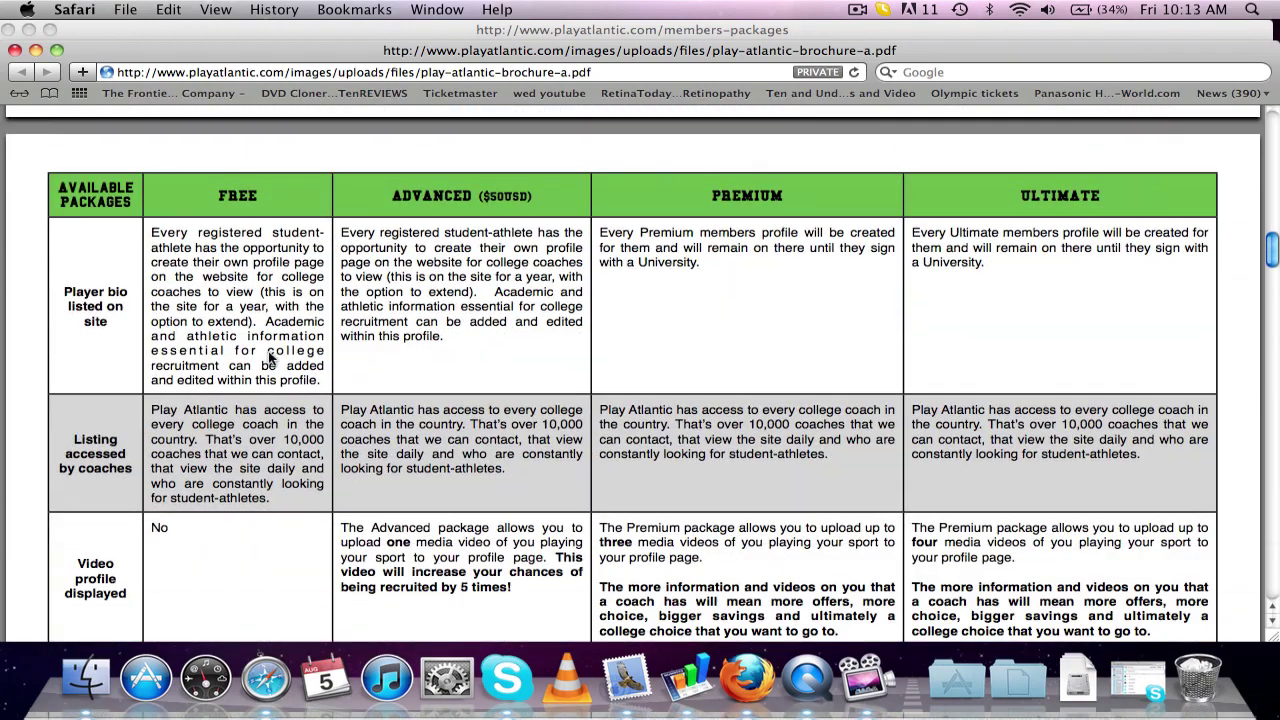
scroll(206, 277, "down", 15)
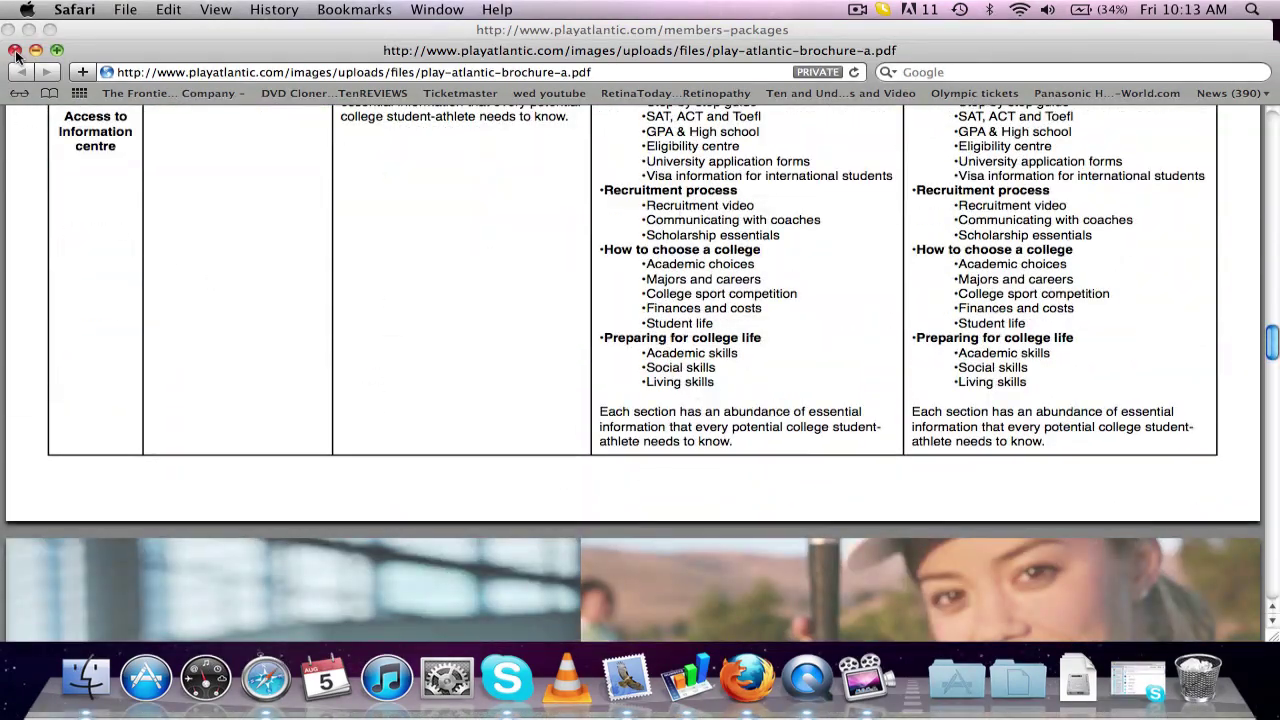
Close the brochure, go back to the packages and sign up for the Free package
left_click(15, 50)
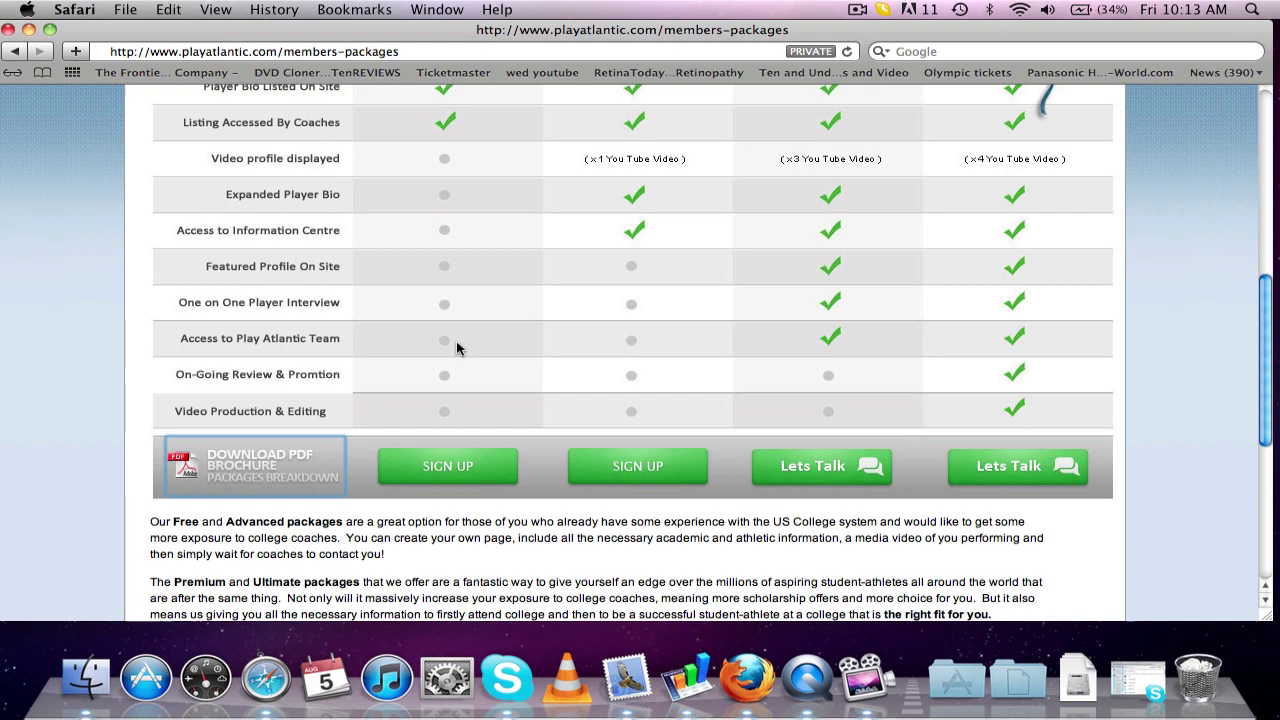
scroll(456, 341, "up", 5)
scroll(456, 345, "down", 5)
left_click(450, 489)
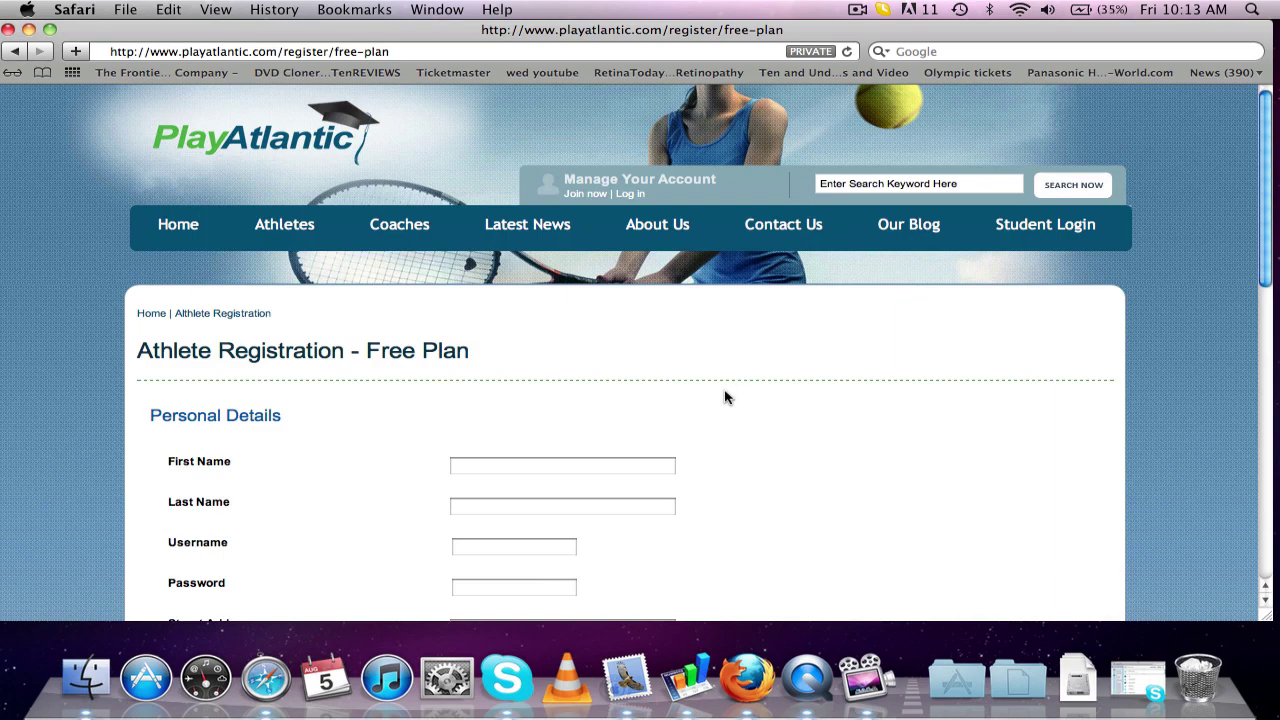
Enter the athlete's first and last name, username, password and street address on the registration form
scroll(725, 397, "down", 5)
left_click(487, 265)
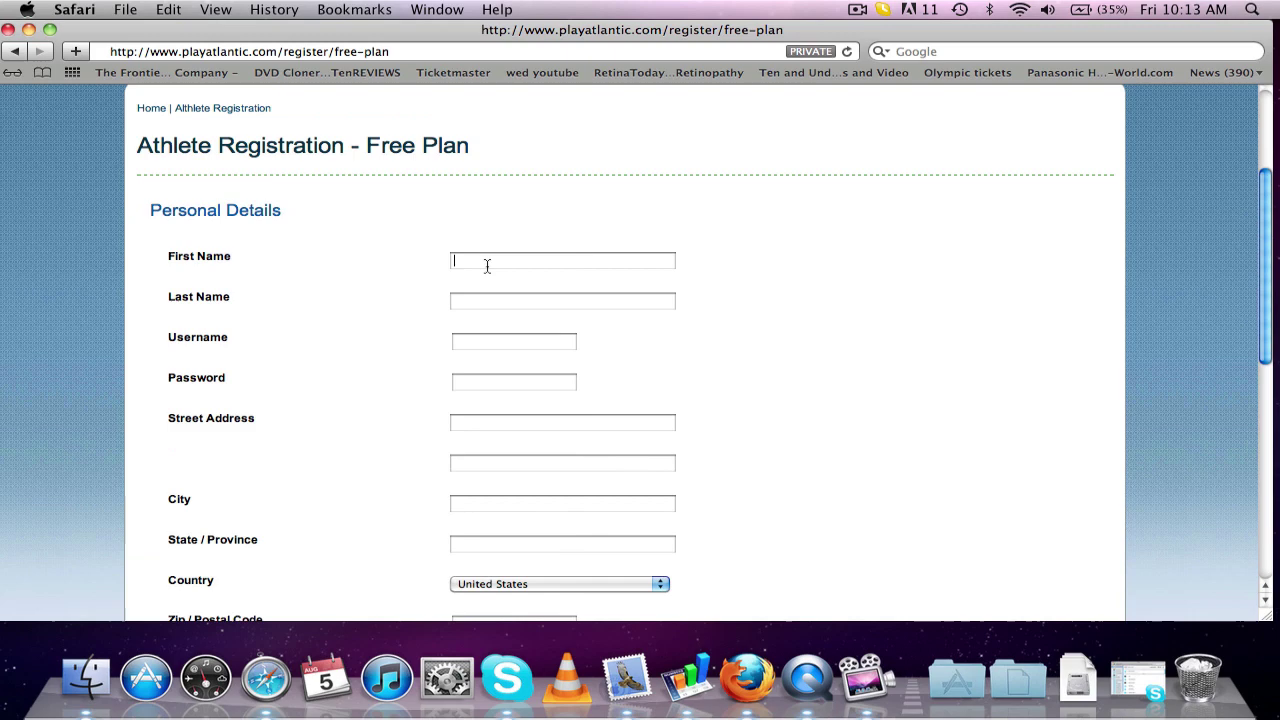
key("Tab")
left_click(460, 422)
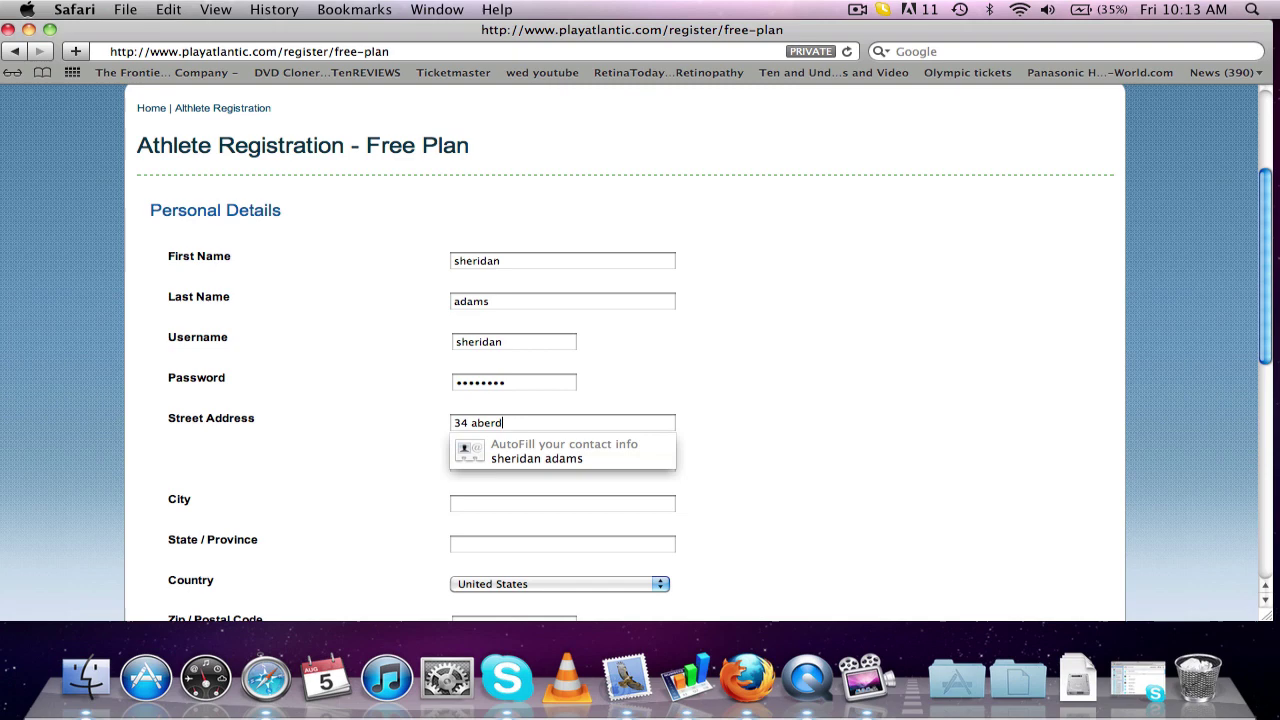
key("Tab")
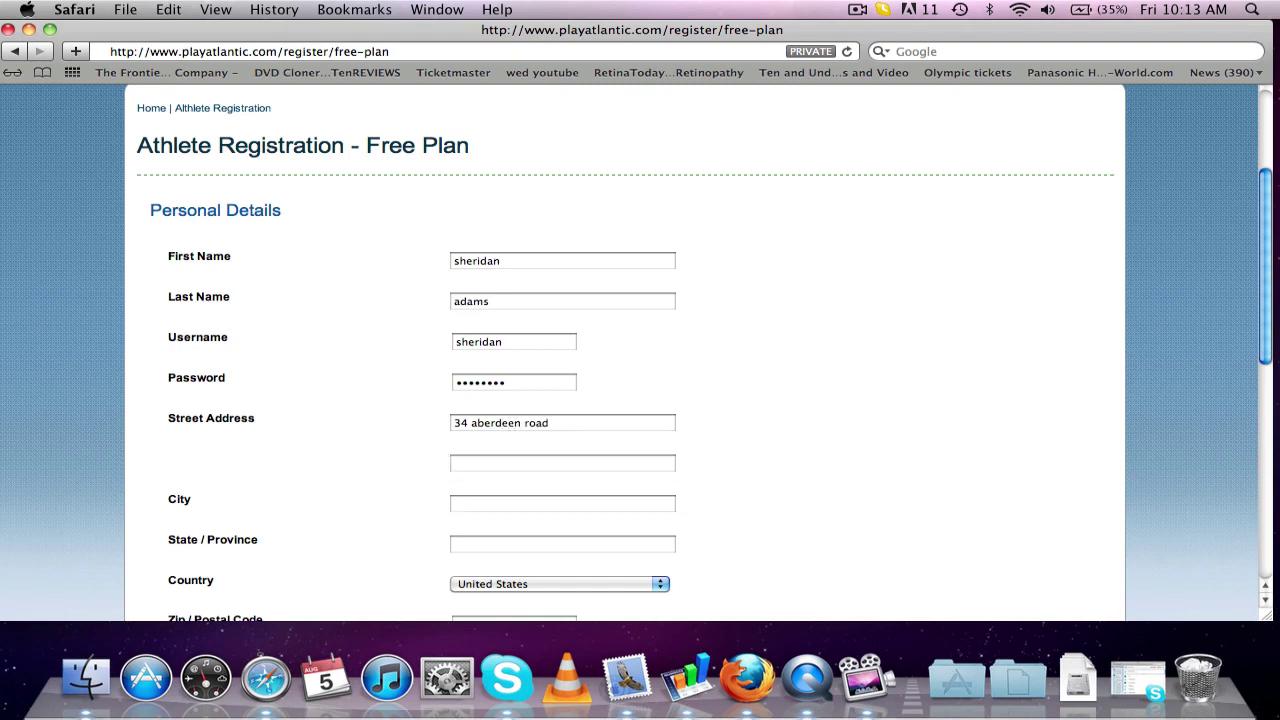
Enter the city and choose New Zealand as the country
type("auckland")
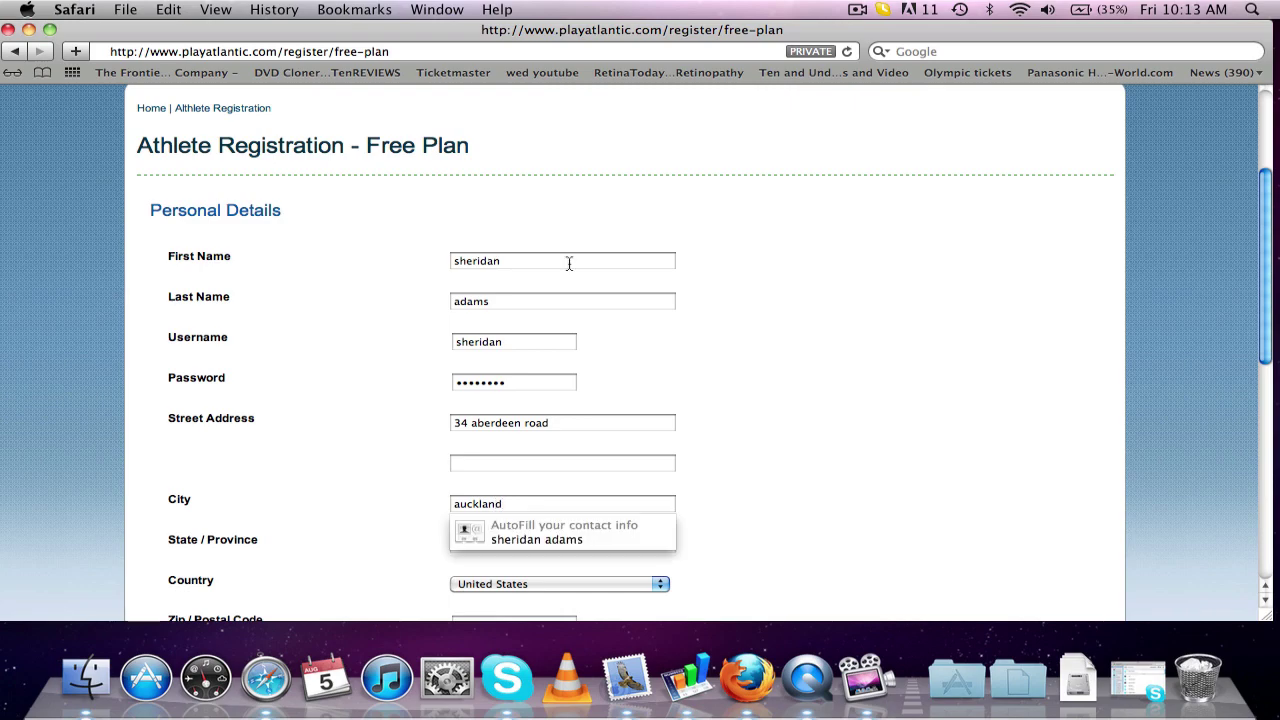
left_click(749, 323)
scroll(730, 434, "down", 5)
left_click(660, 326)
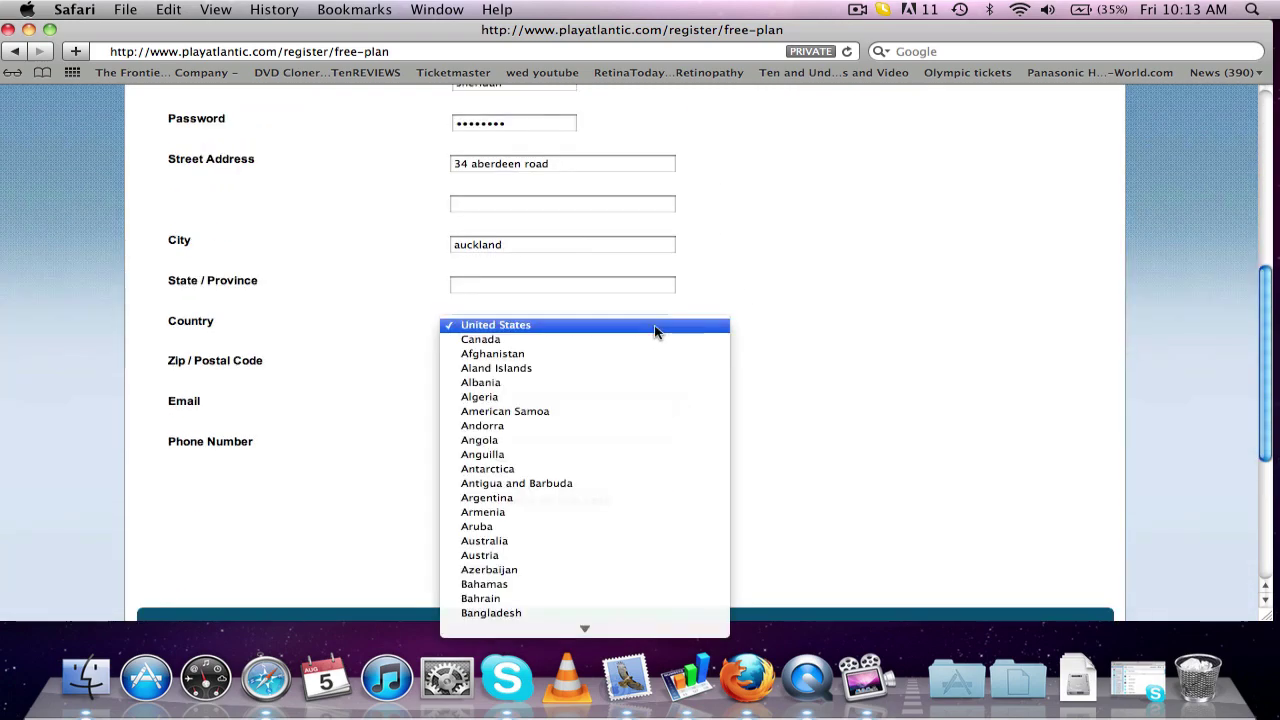
scroll(630, 470, "down", 5)
scroll(631, 478, "down", 10)
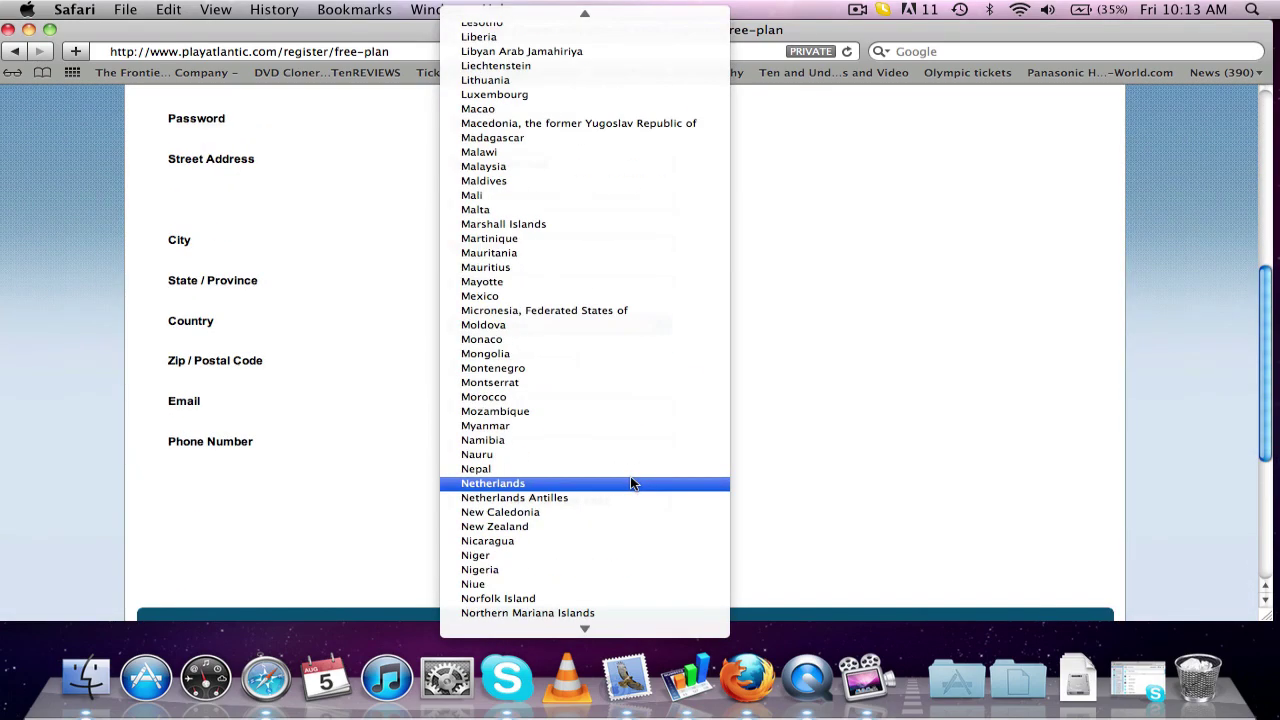
left_click(560, 527)
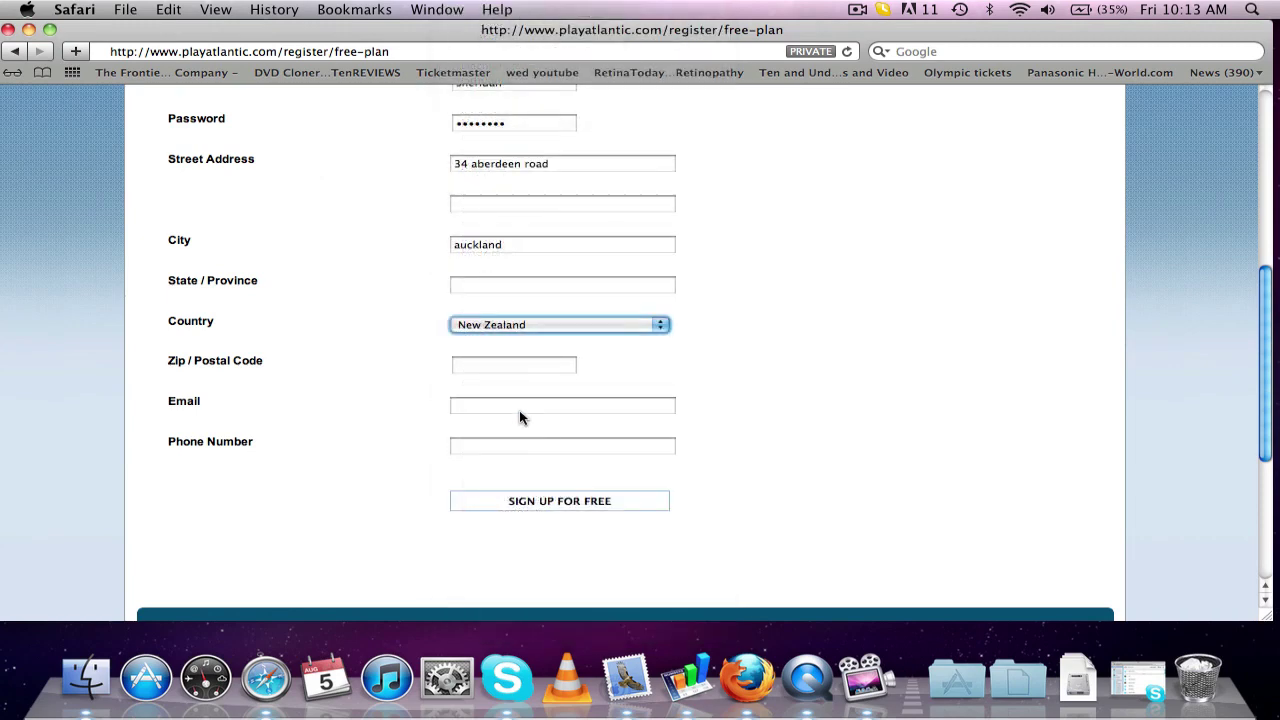
Fill in the postal code, e-mail address and phone number, then submit the free sign-up
left_click(498, 368)
type("0620")
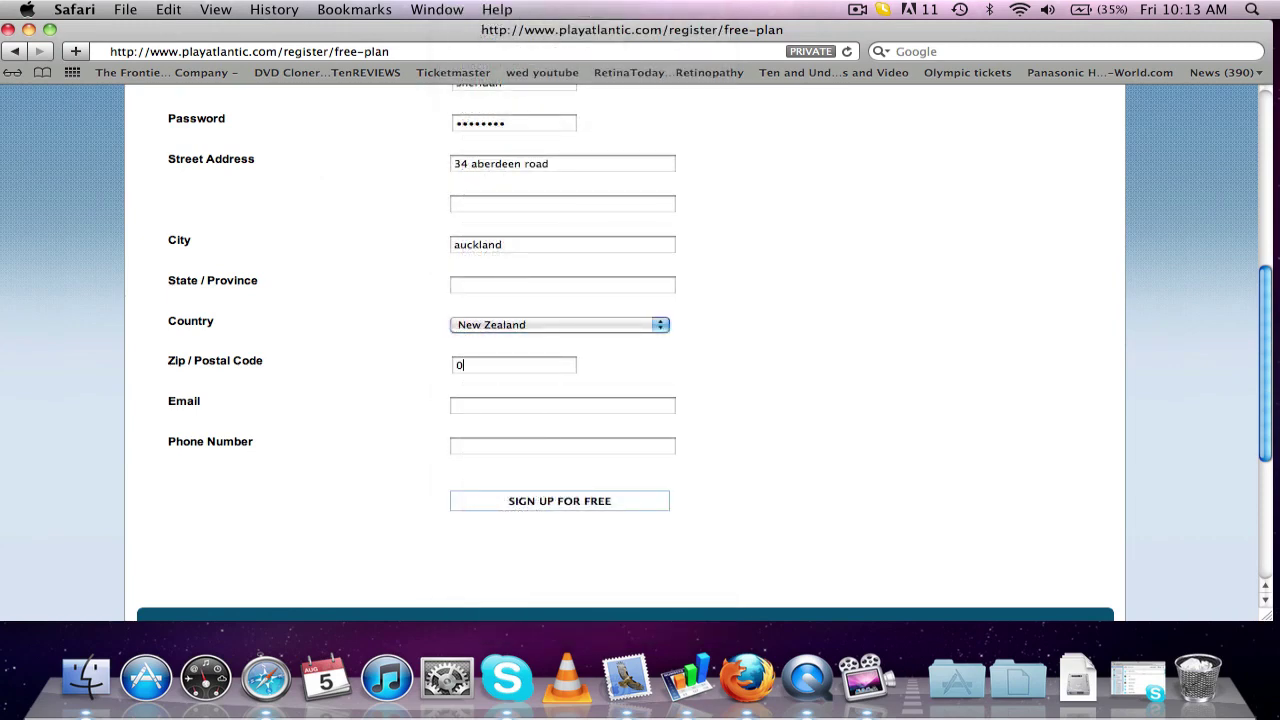
left_click(510, 405)
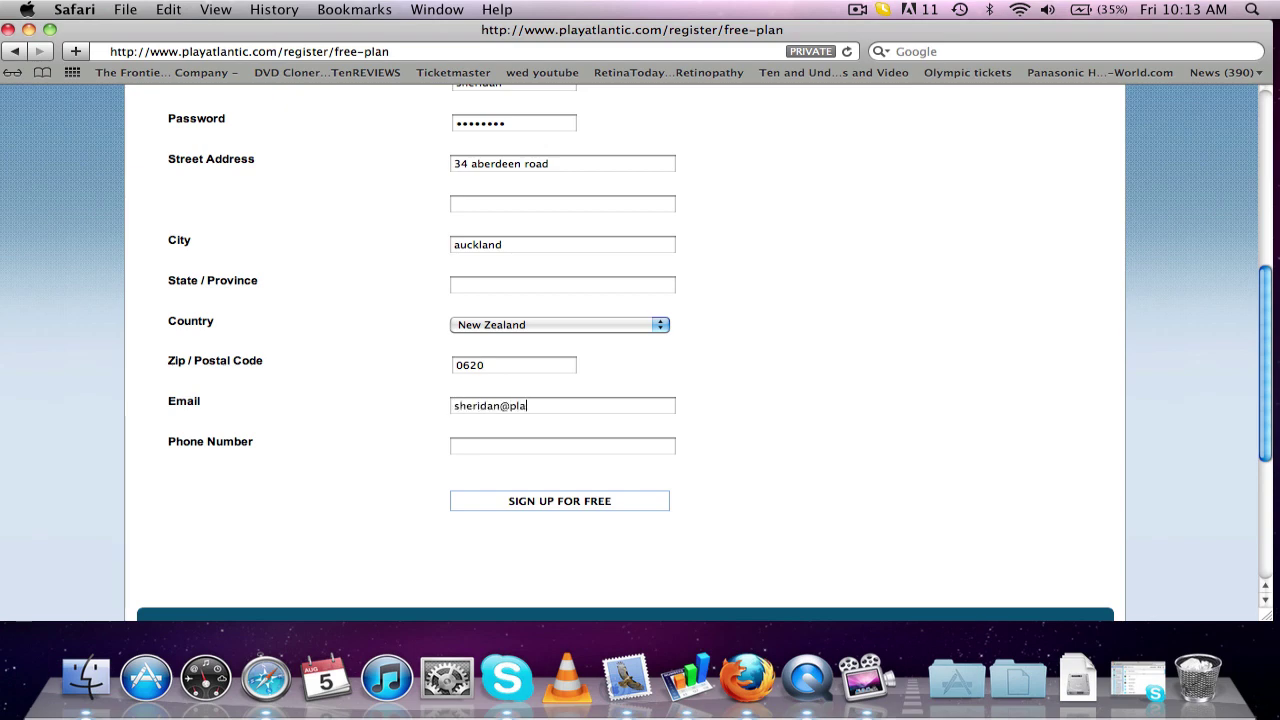
left_click(553, 509)
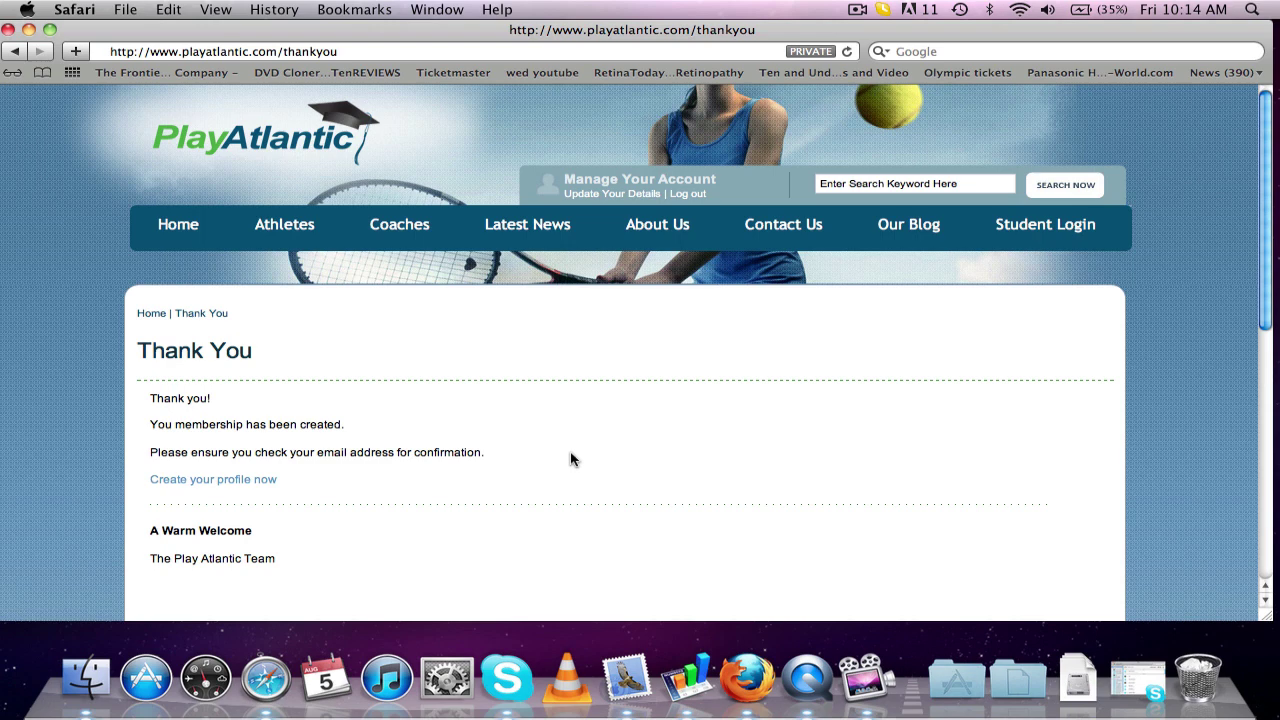
Follow the 'Create your profile now' link on the Thank You page
left_click(197, 484)
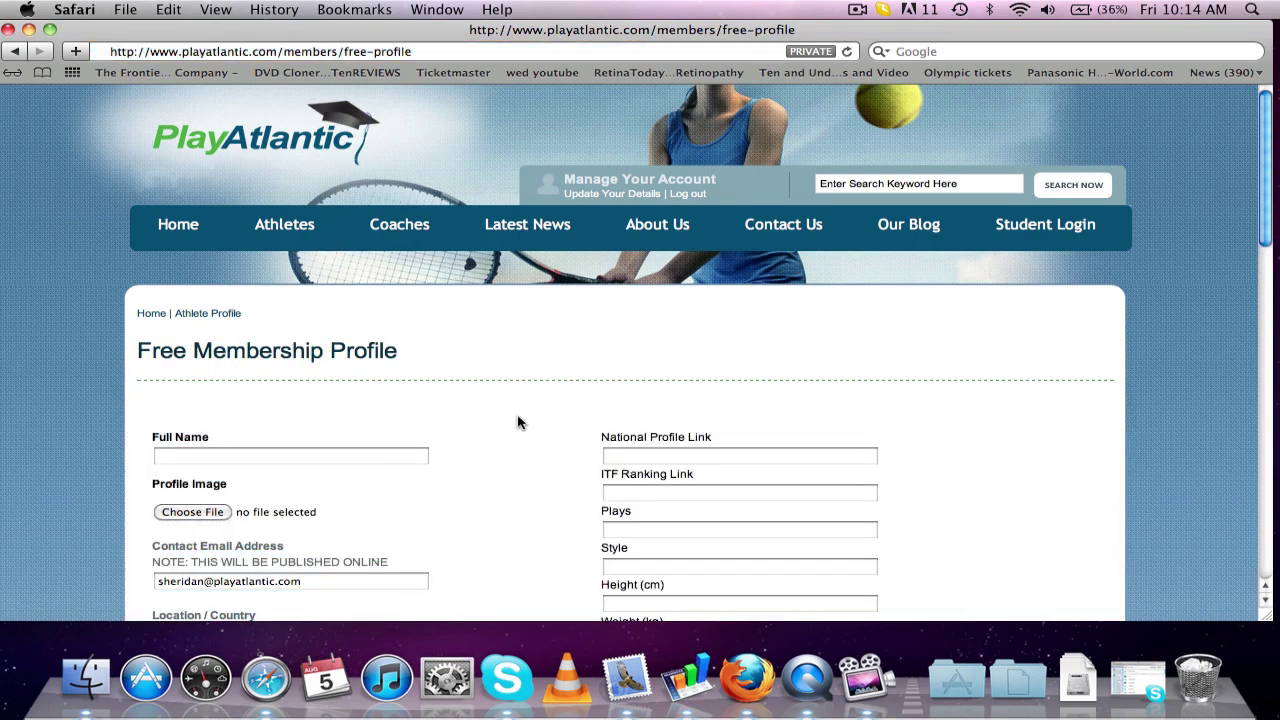
Enter the player's full name and attach profile-photo from the Desktop as the profile image
scroll(517, 422, "down", 5)
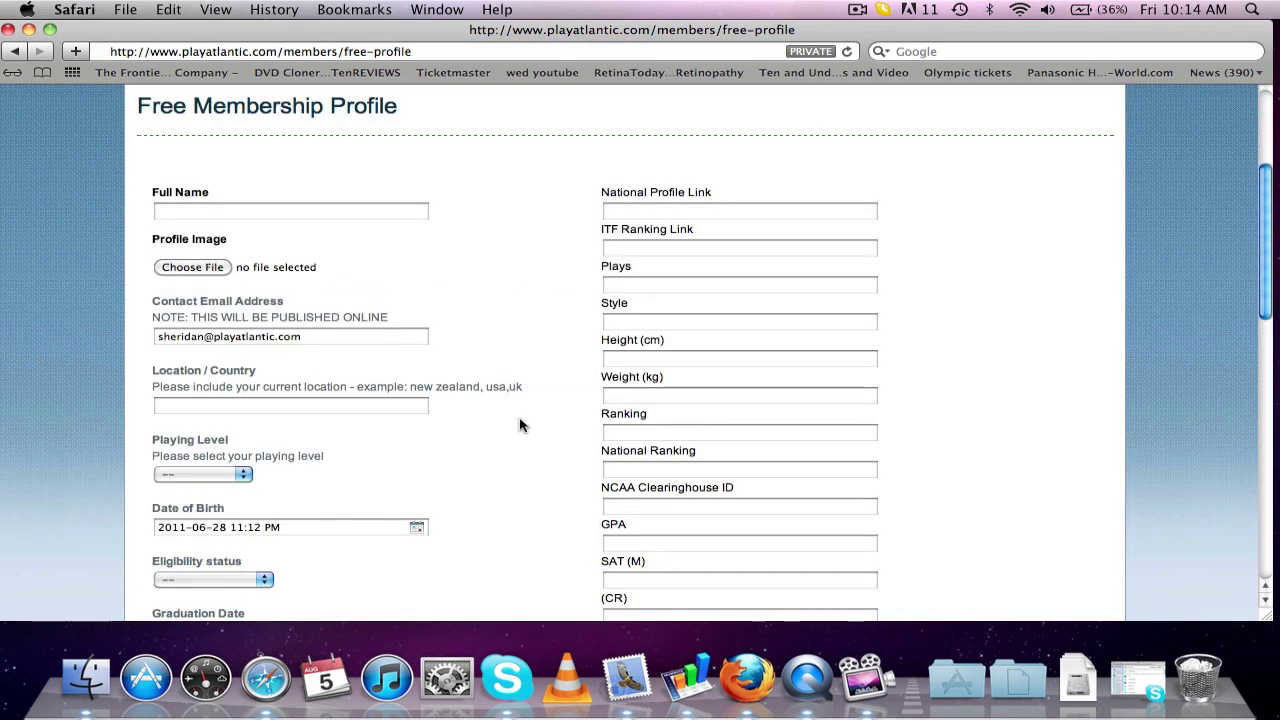
left_click(281, 210)
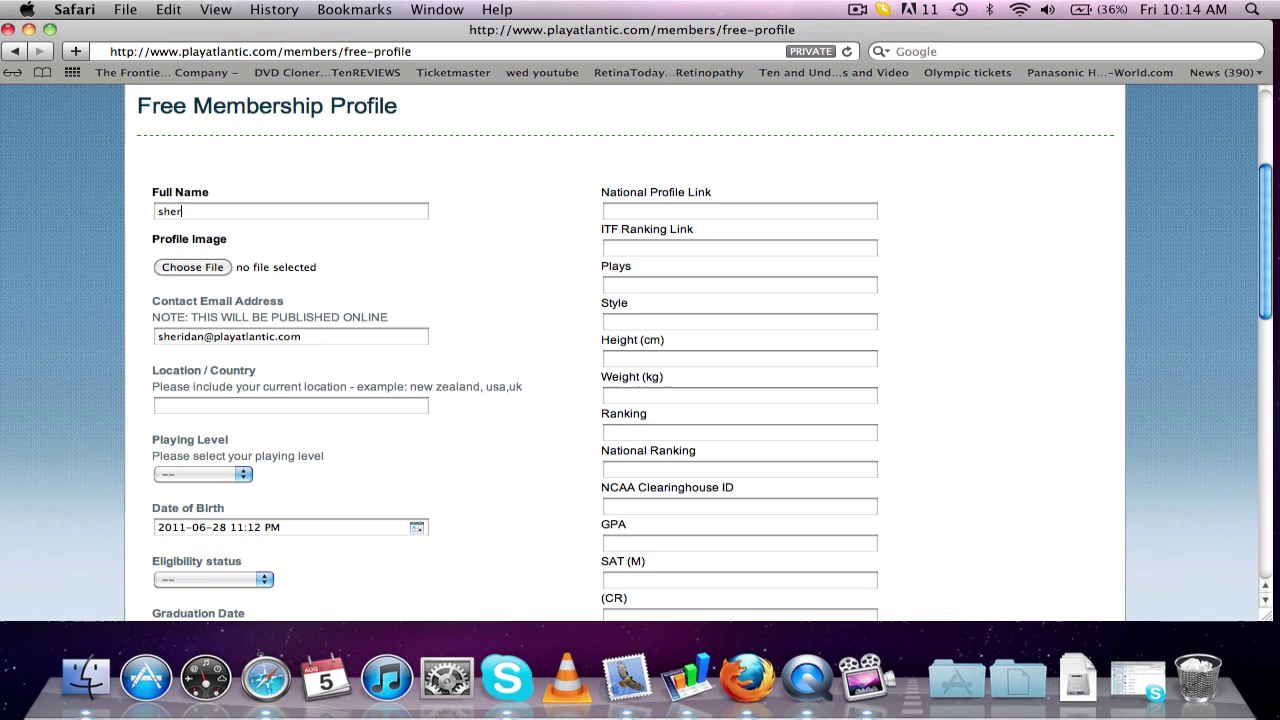
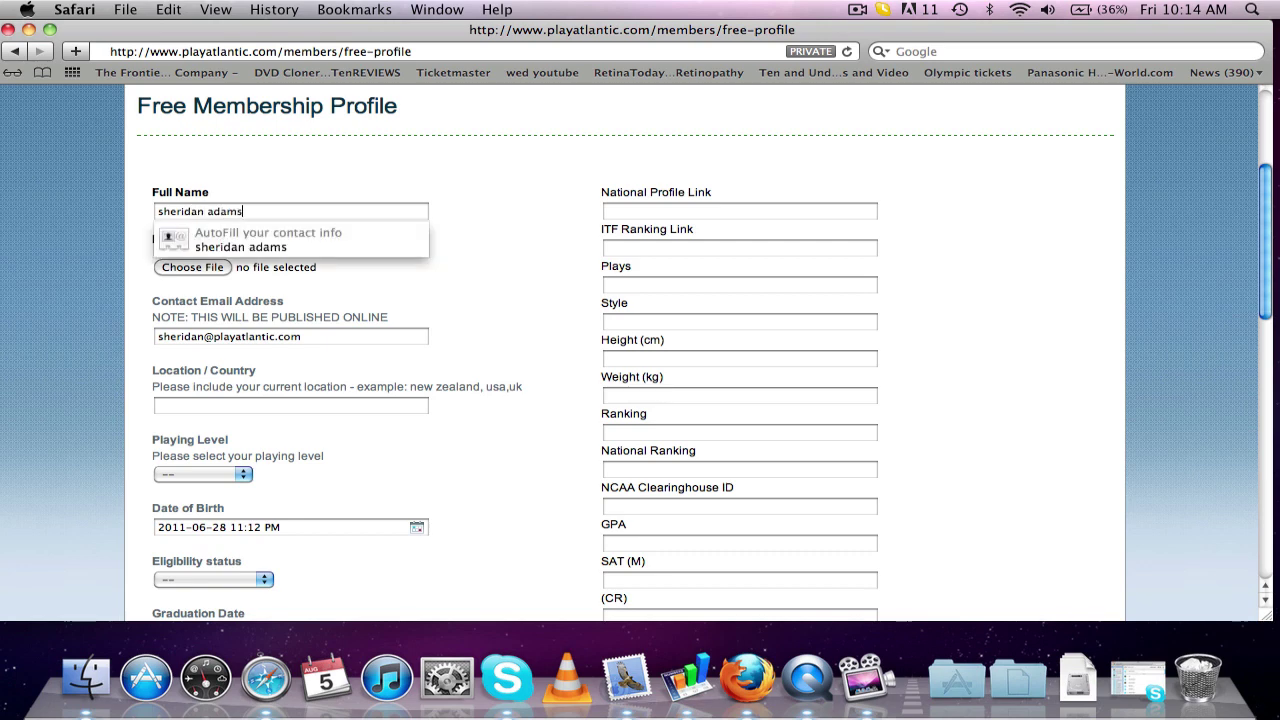
left_click(440, 177)
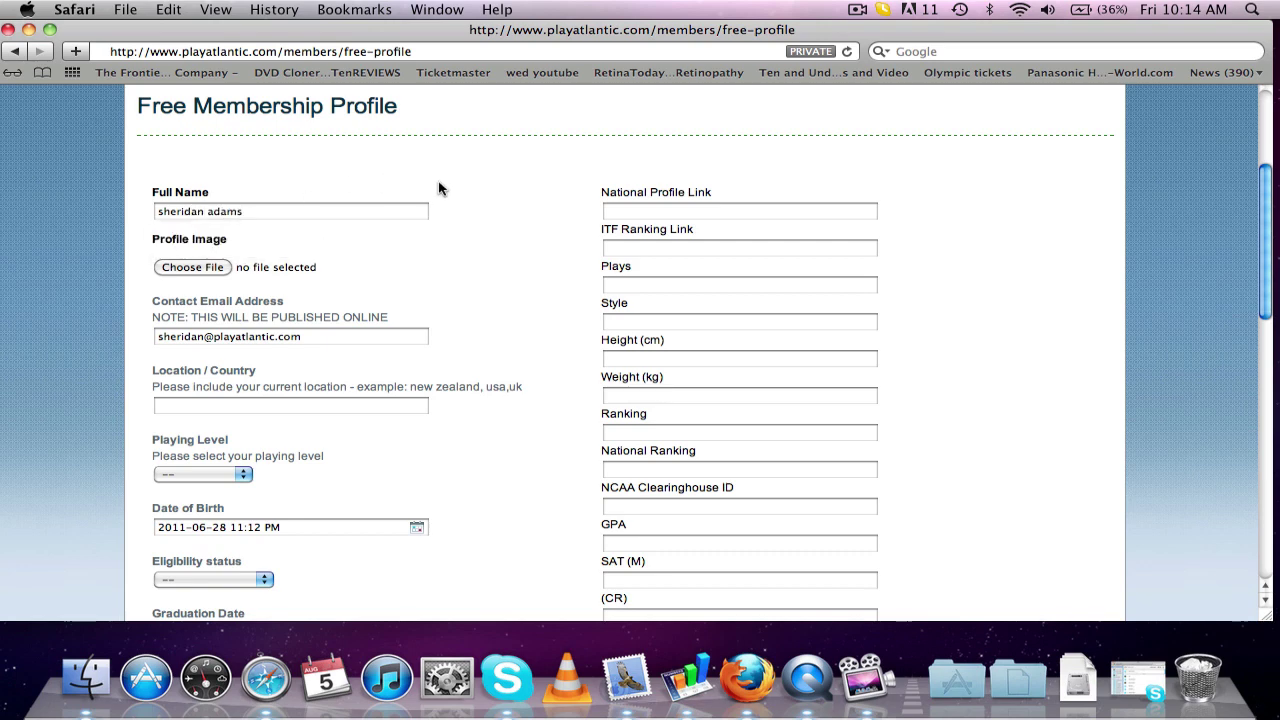
left_click(209, 266)
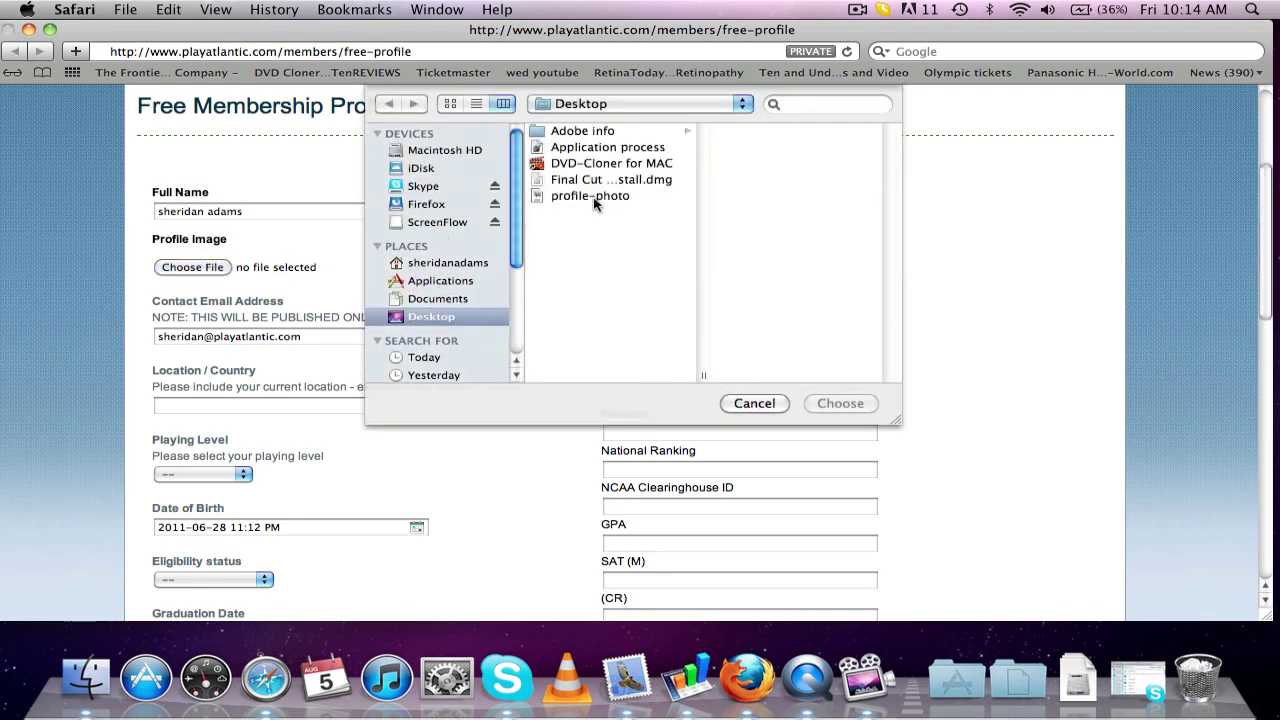
left_click(596, 198)
left_click(838, 403)
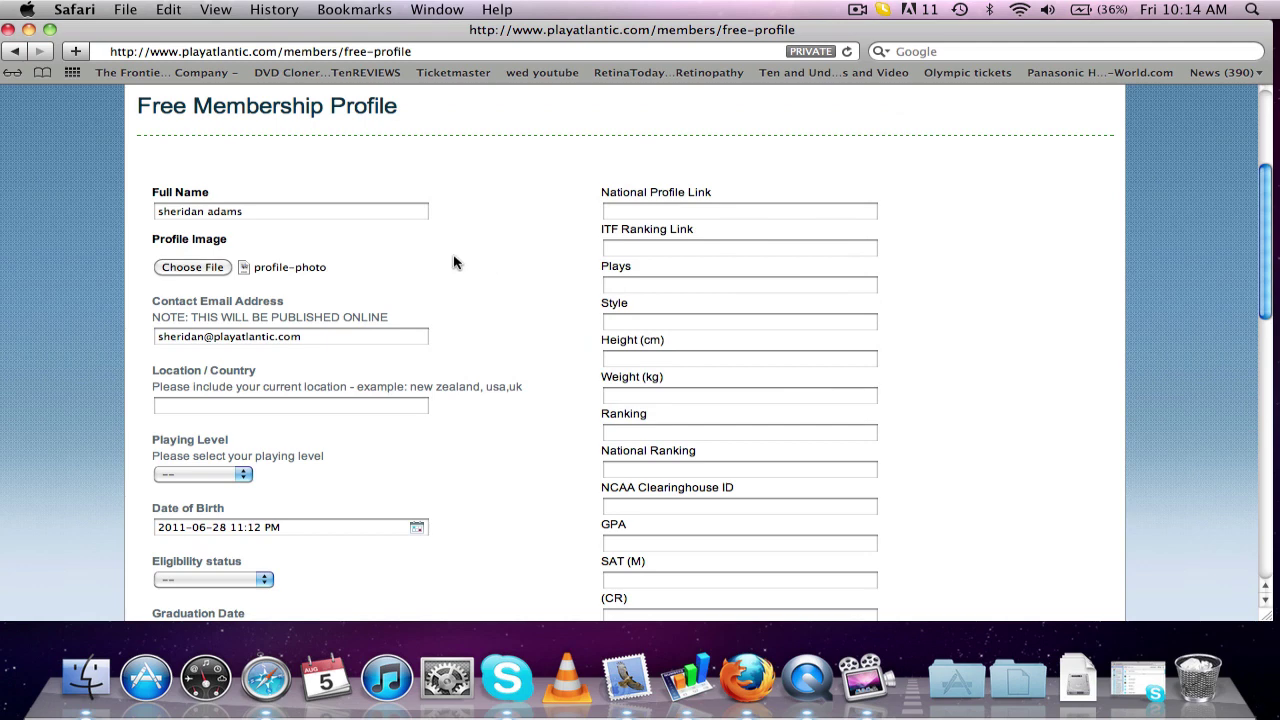
scroll(507, 215, "down", 1)
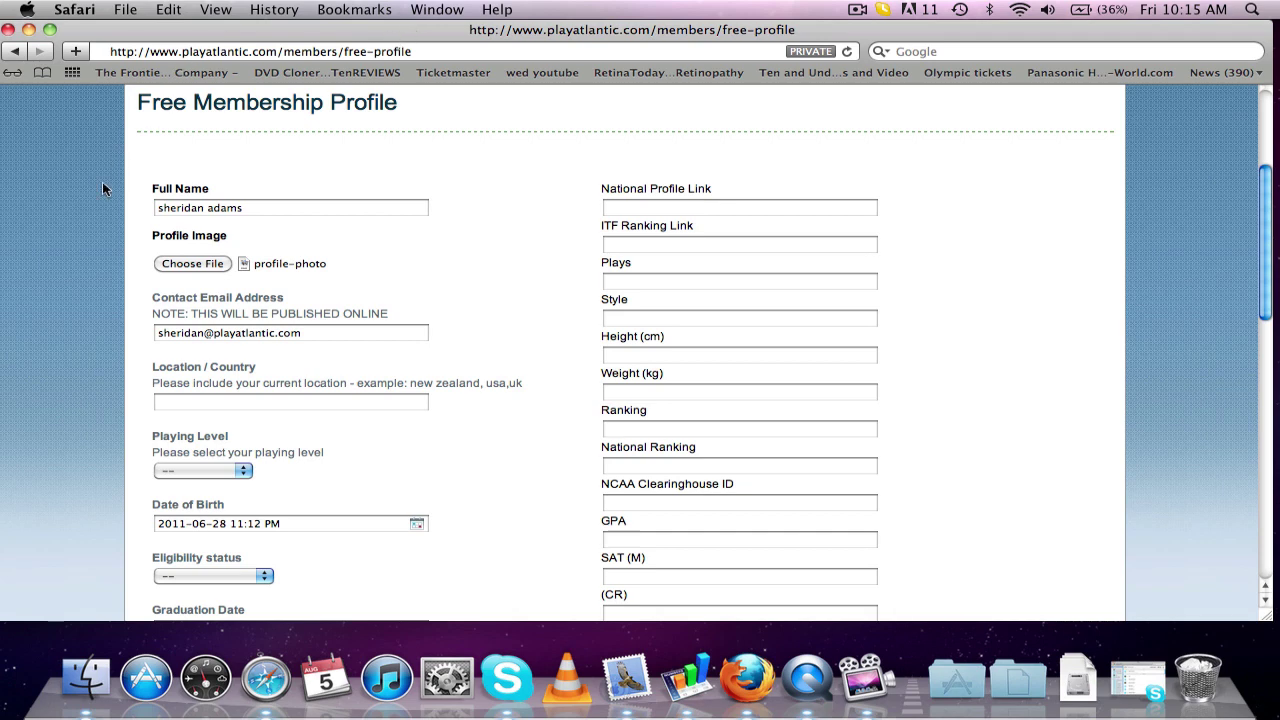
In a new tab, search tennis.org.nz for the player's surname among Male players and open their results history
left_click(126, 10)
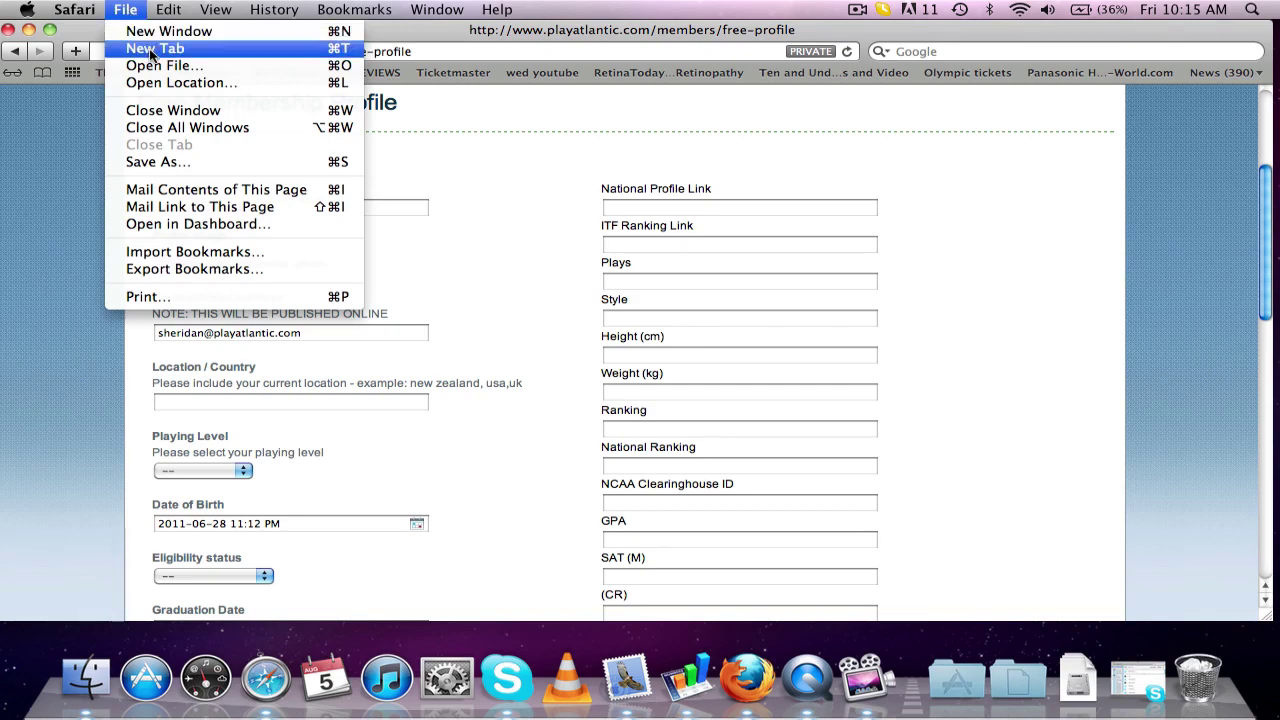
left_click(149, 48)
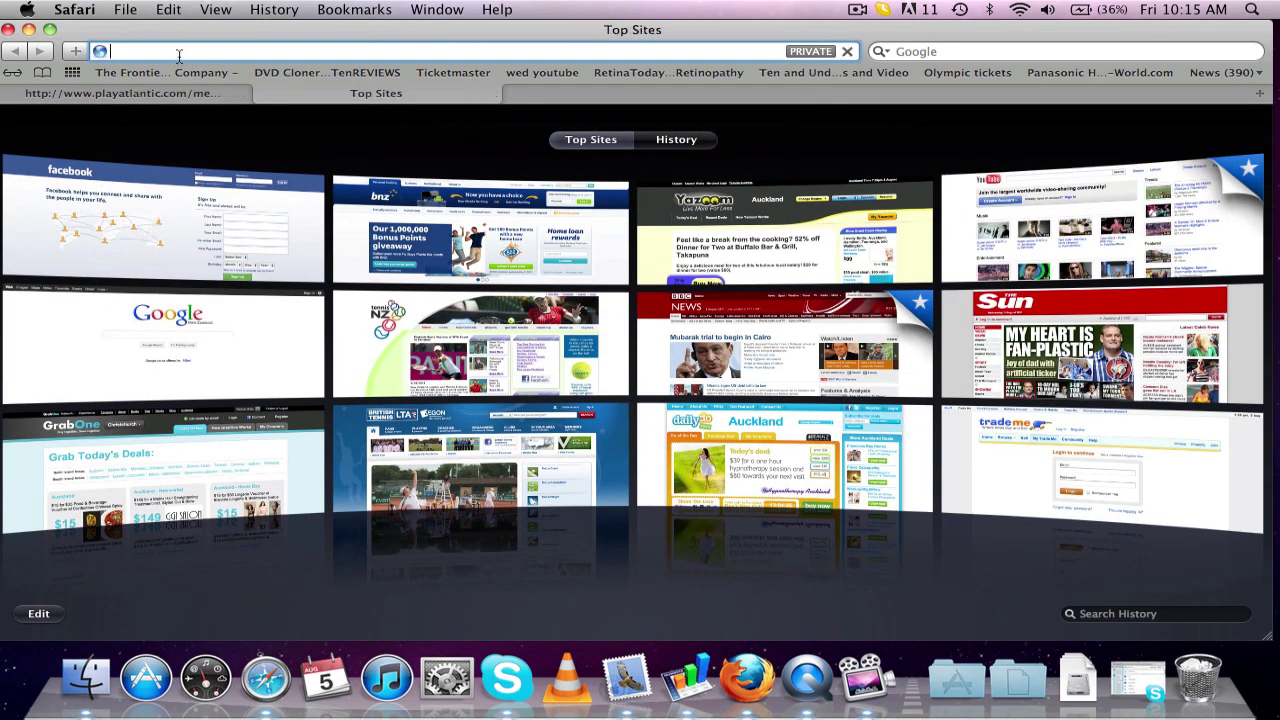
type("www.tennis.org.nz/")
key("Return")
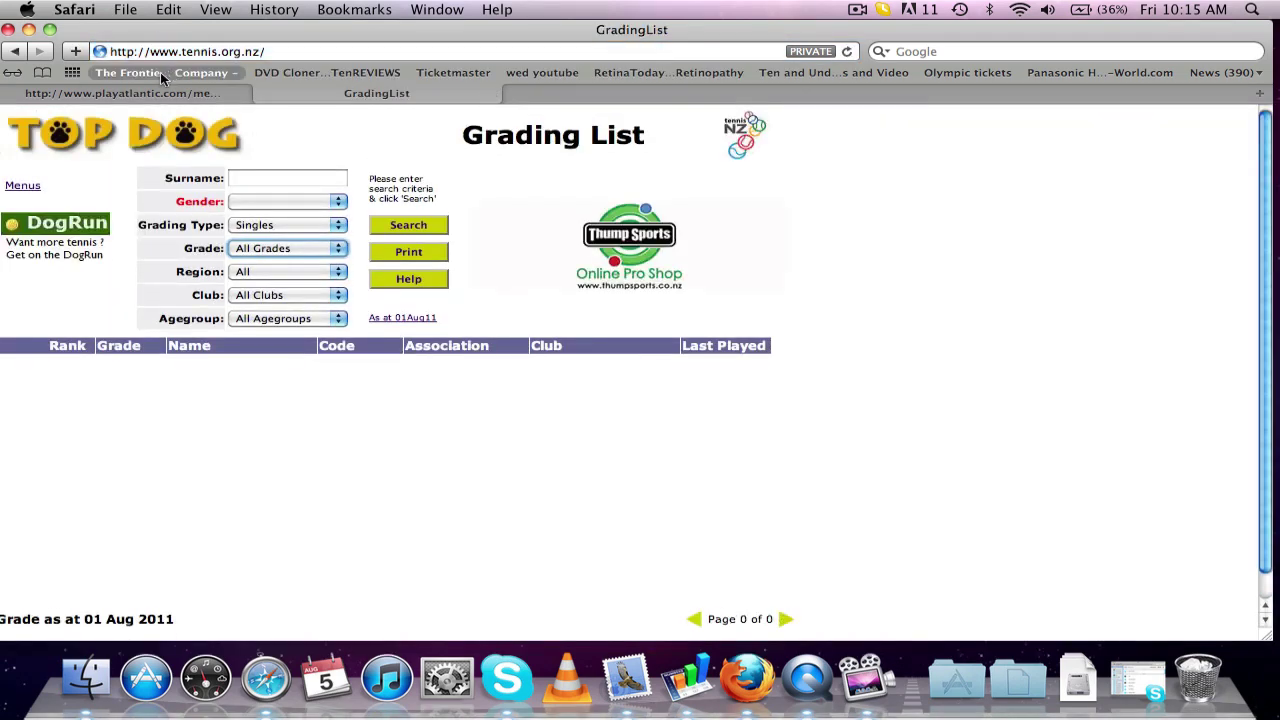
left_click(265, 180)
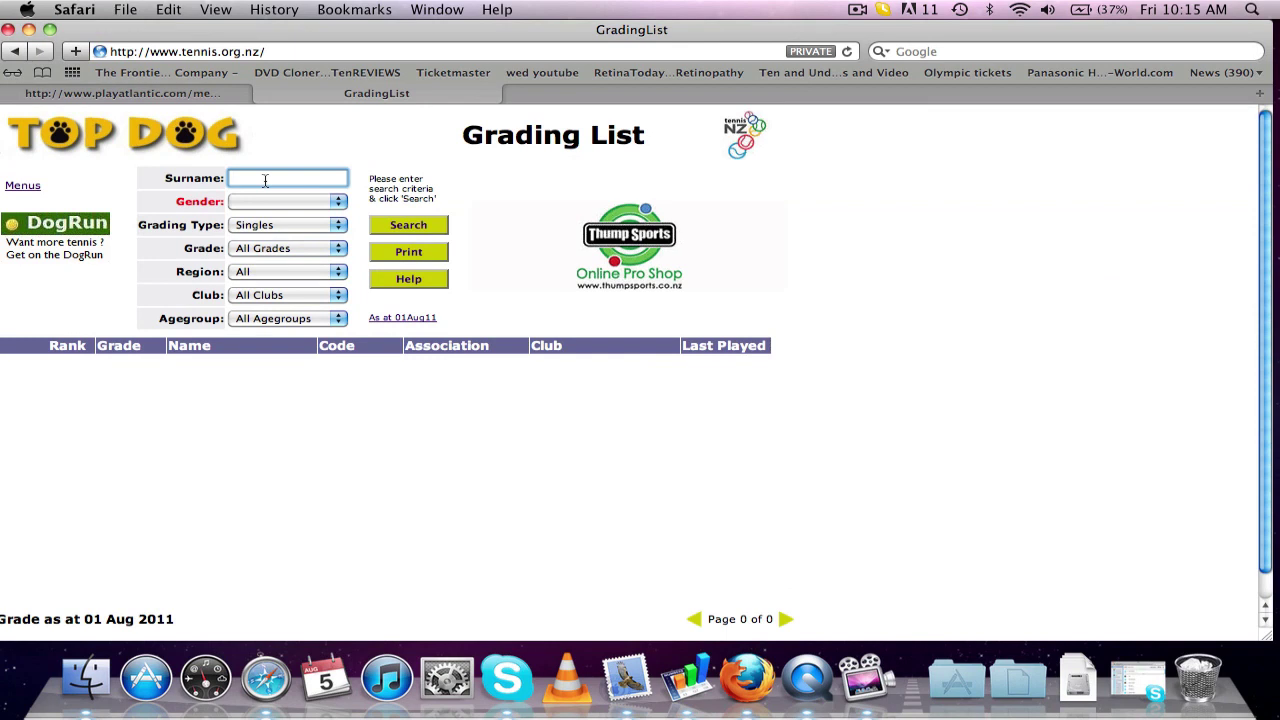
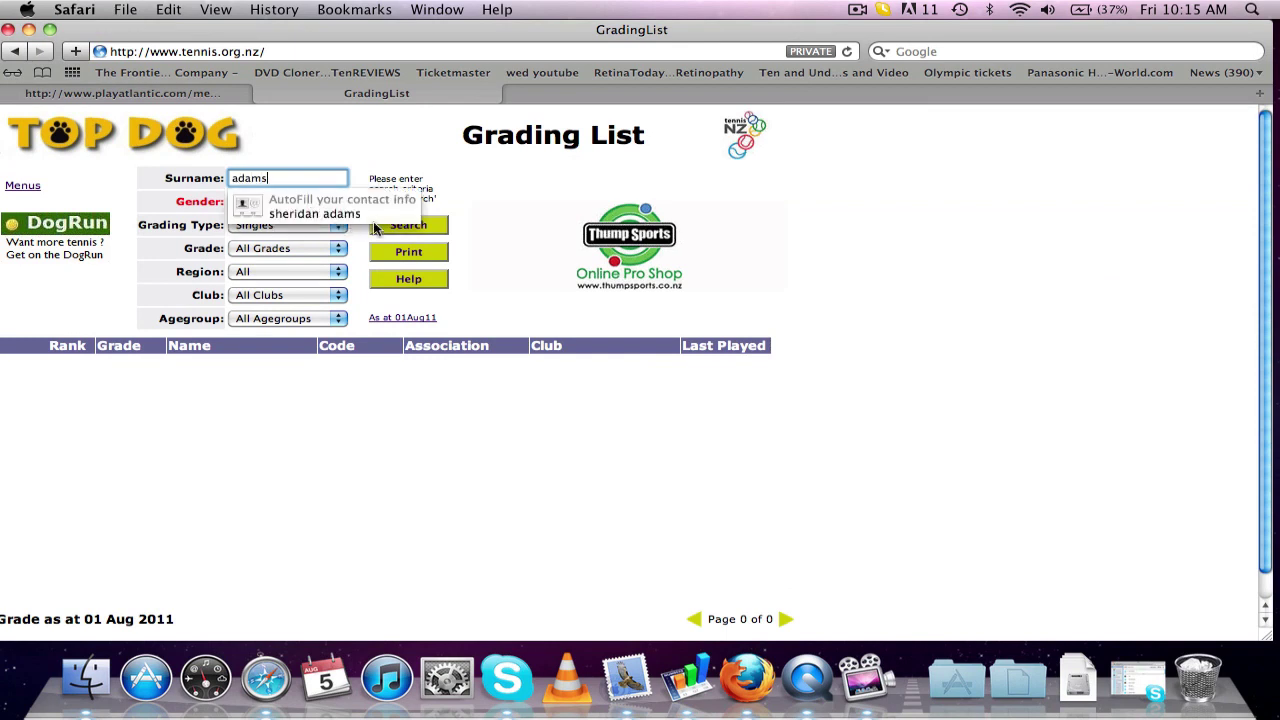
left_click(382, 136)
left_click(340, 201)
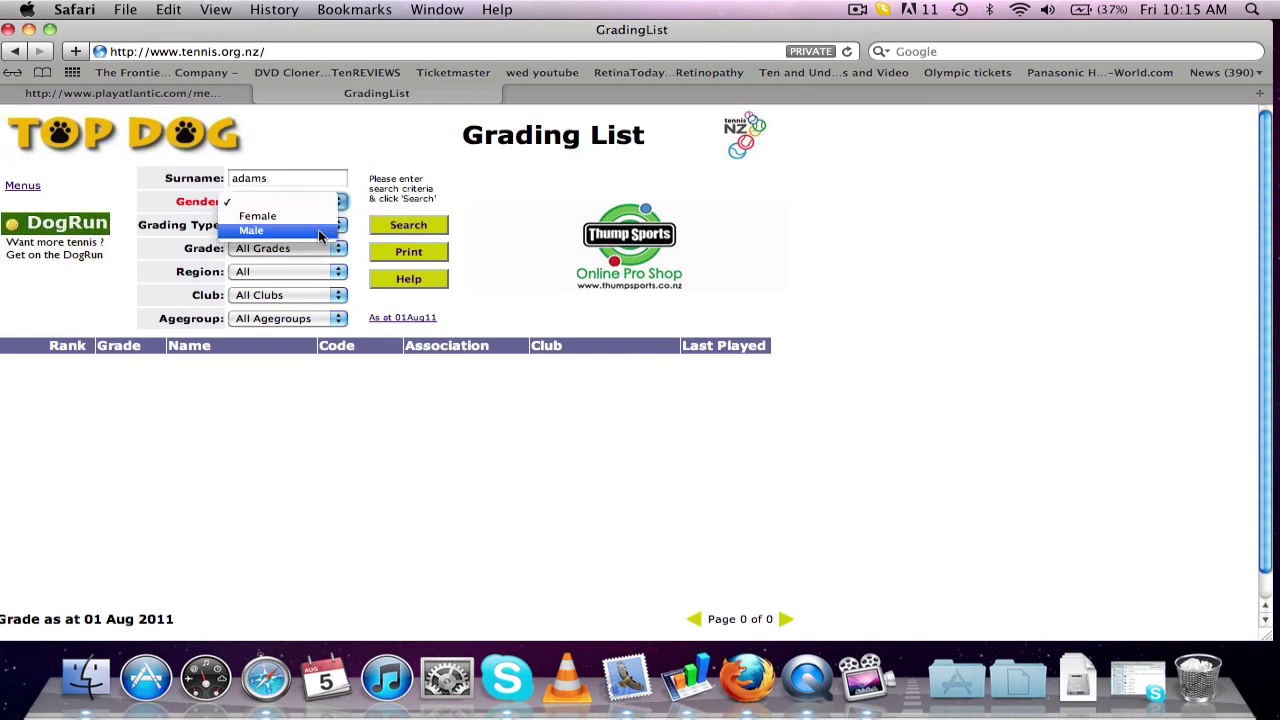
left_click(318, 230)
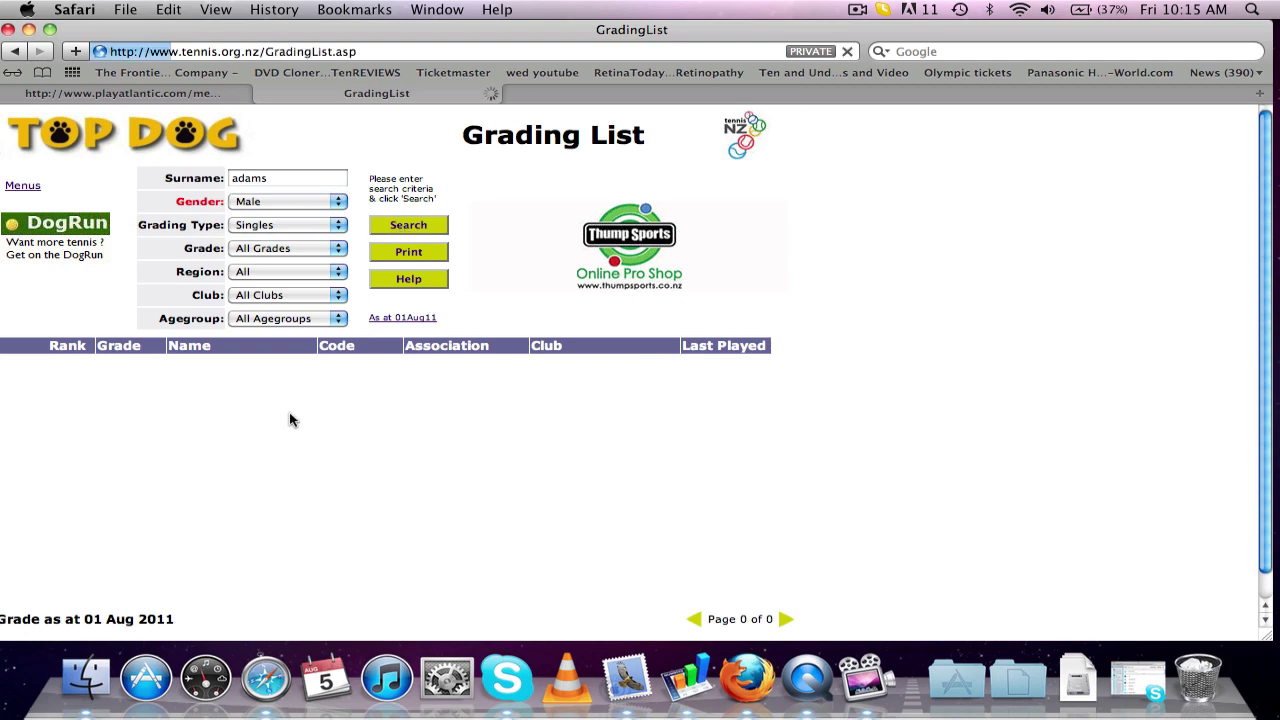
left_click(214, 368)
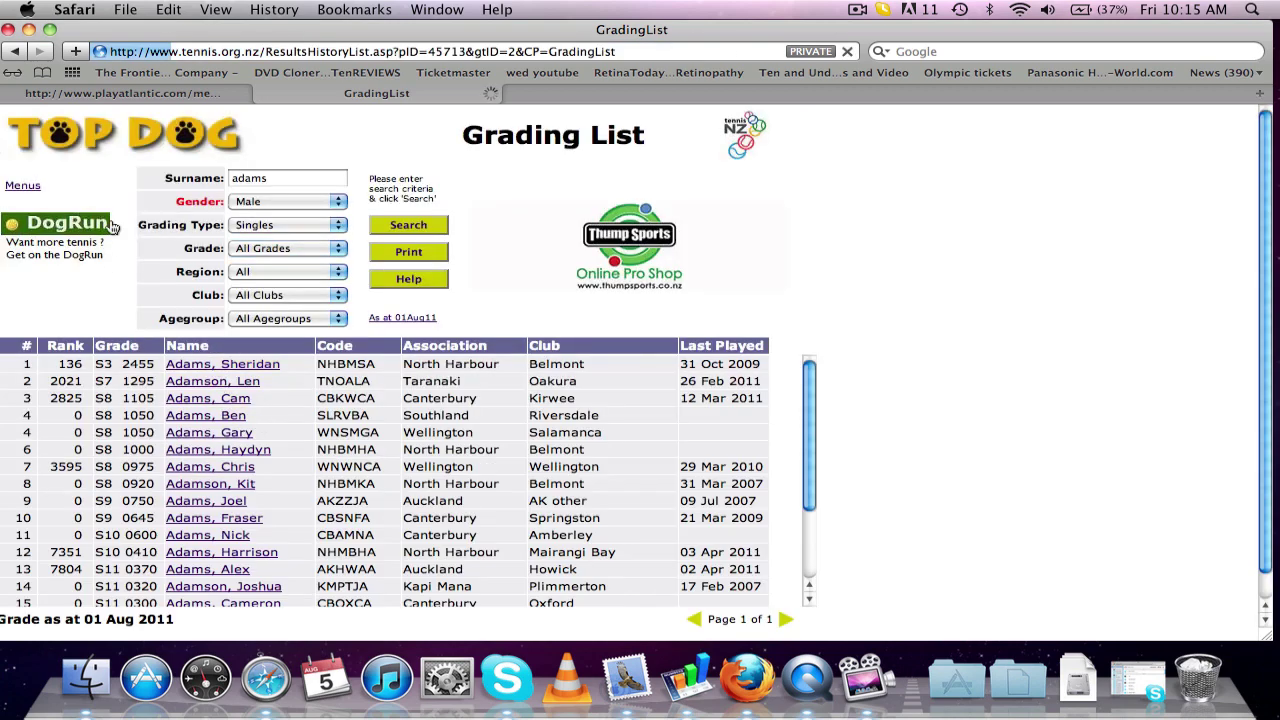
Copy the results history page address and return to the PlayAtlantic tab
left_click(252, 51)
right_click(252, 51)
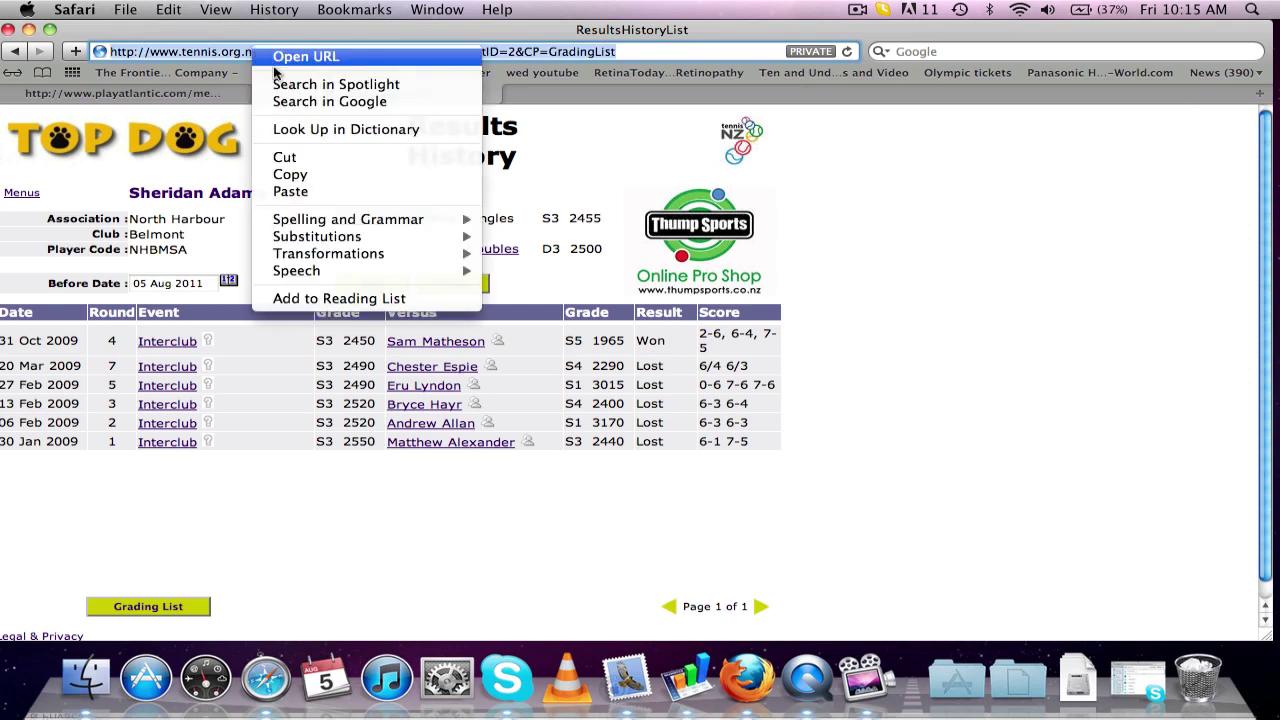
left_click(326, 176)
left_click(155, 93)
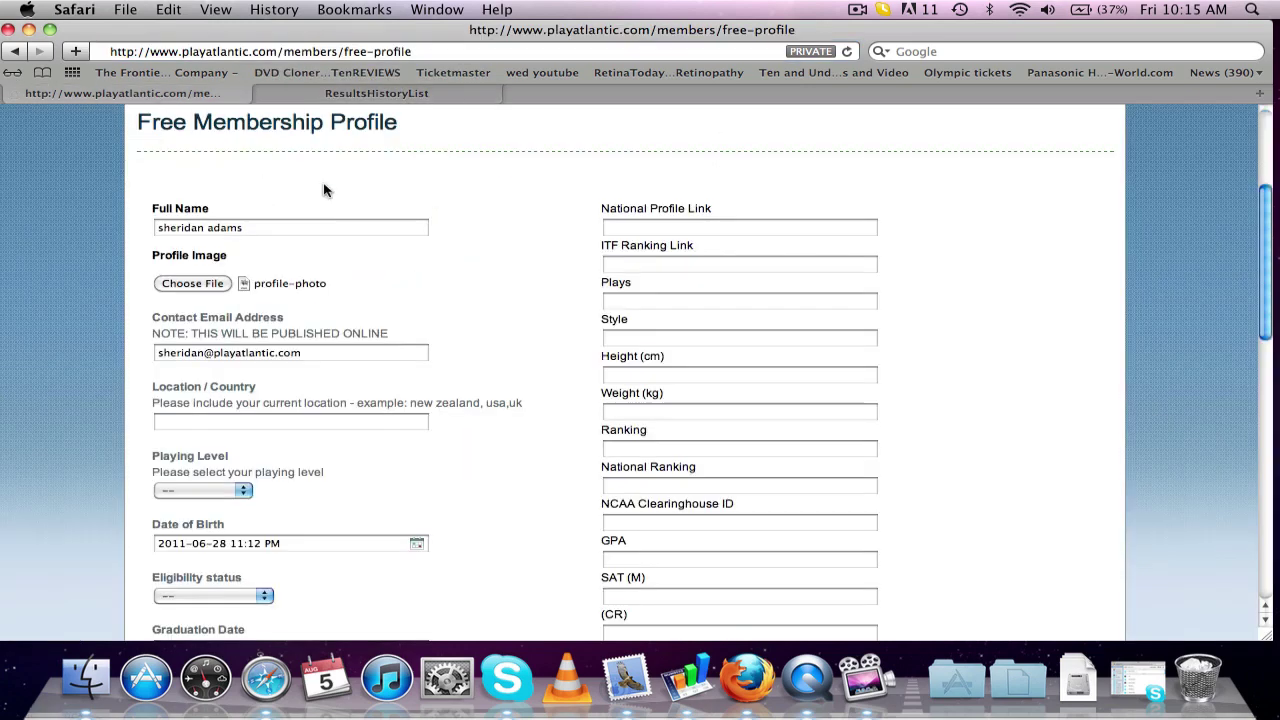
Paste the tennis.org.nz results history link into National Profile Link
right_click(655, 227)
left_click(700, 265)
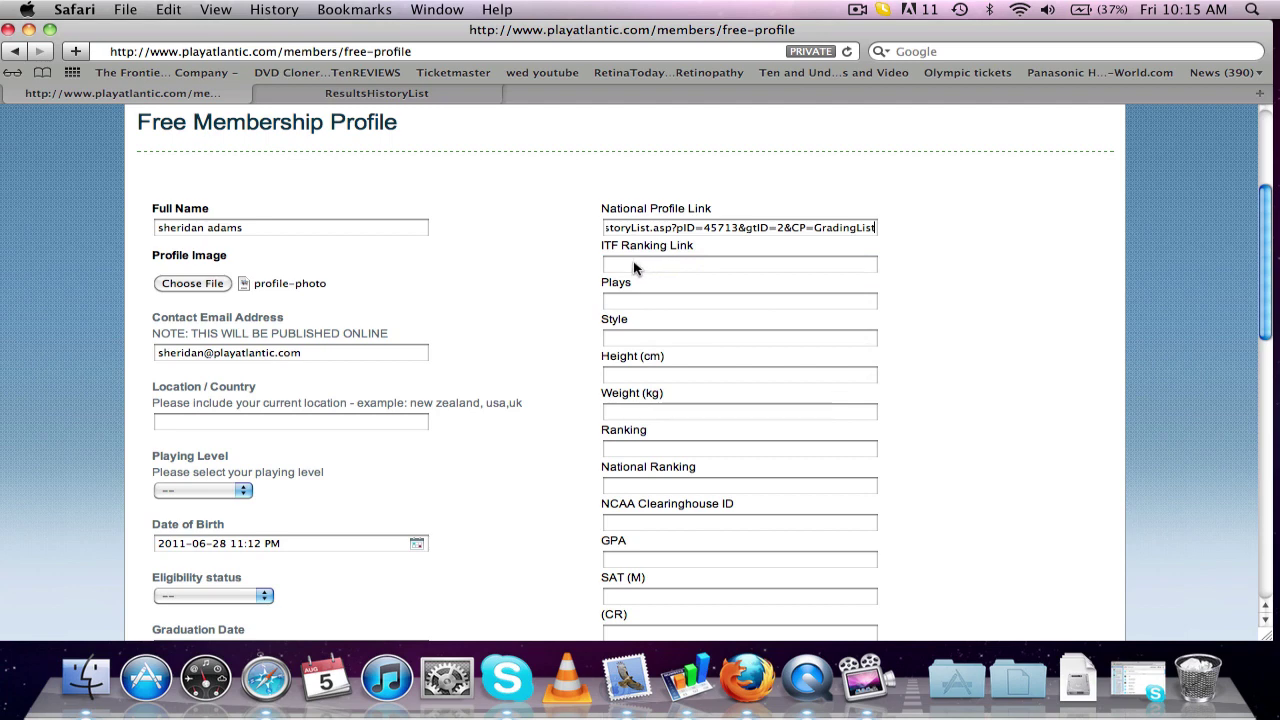
left_click(645, 267)
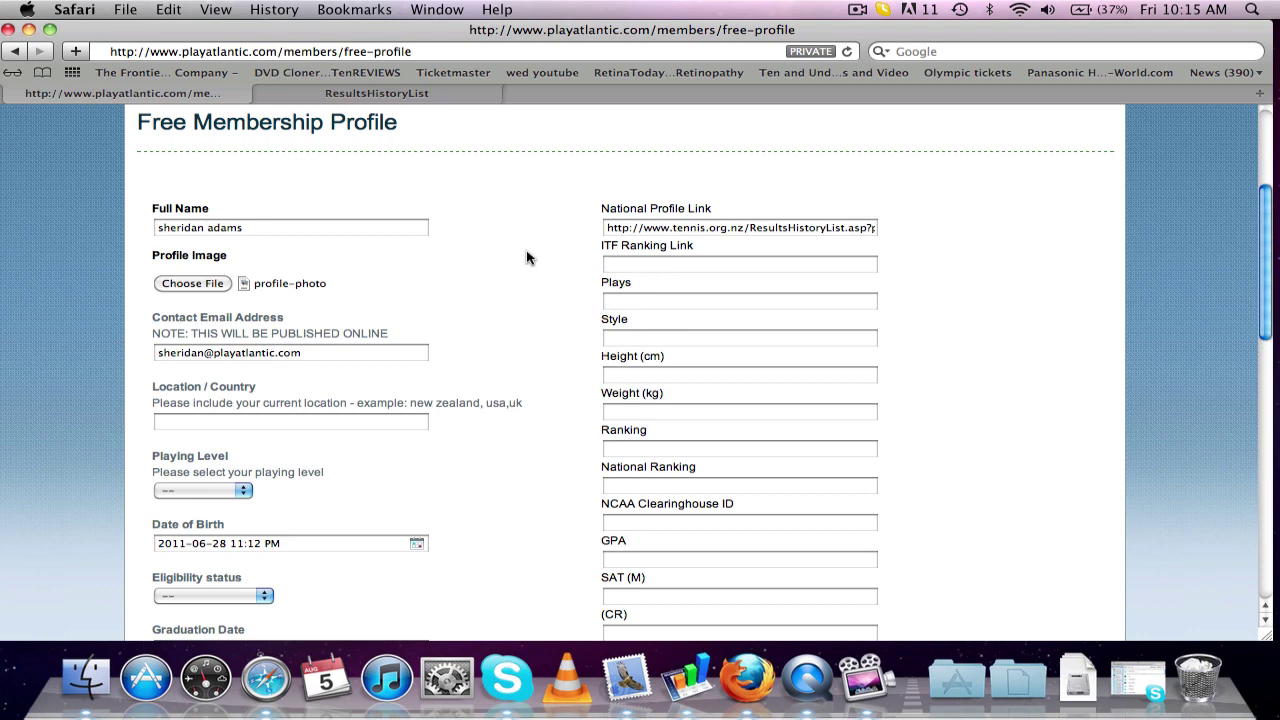
Enter 'Right handed (double handed backhand)' in the Plays field
scroll(514, 266, "down", 2)
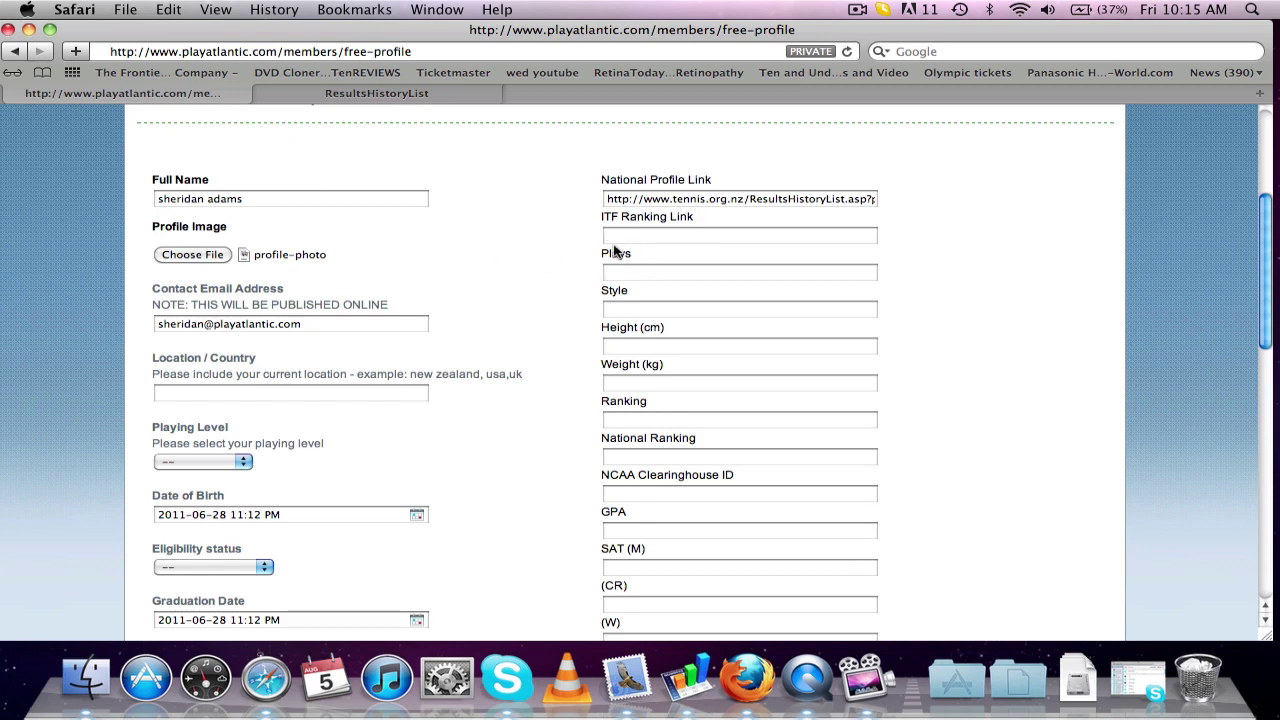
scroll(585, 266, "down", 5)
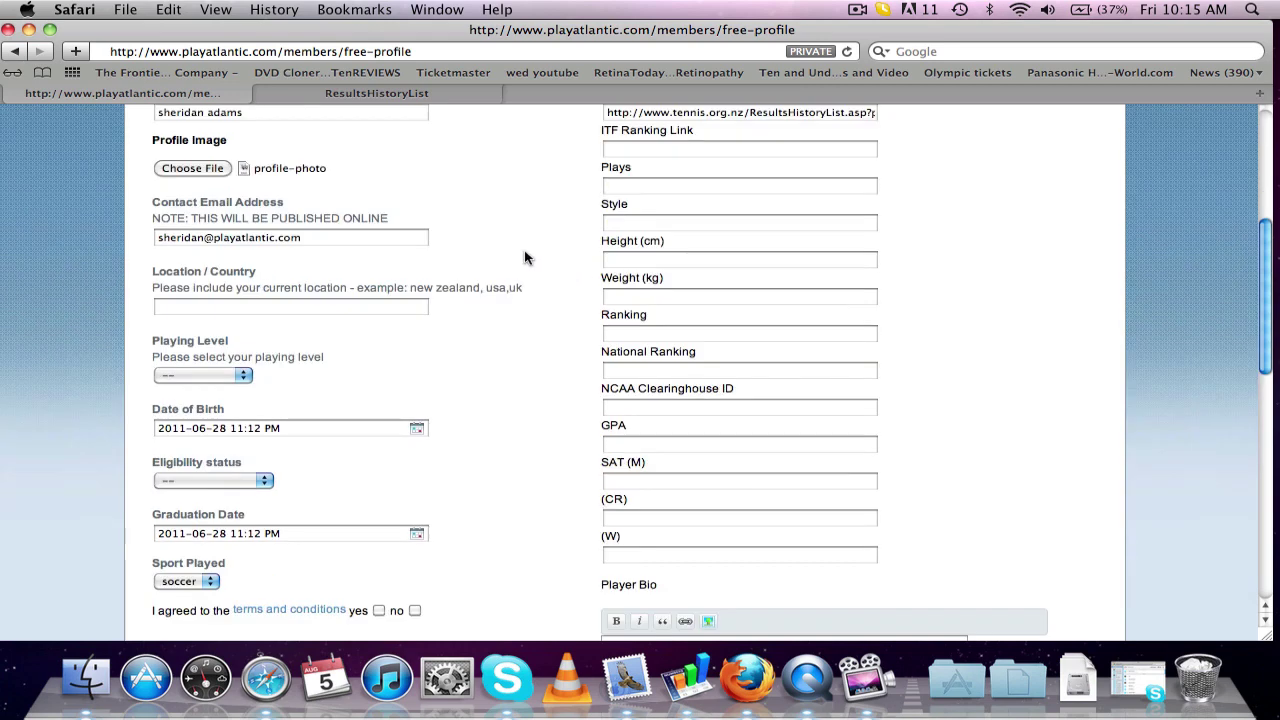
scroll(525, 258, "up", 2)
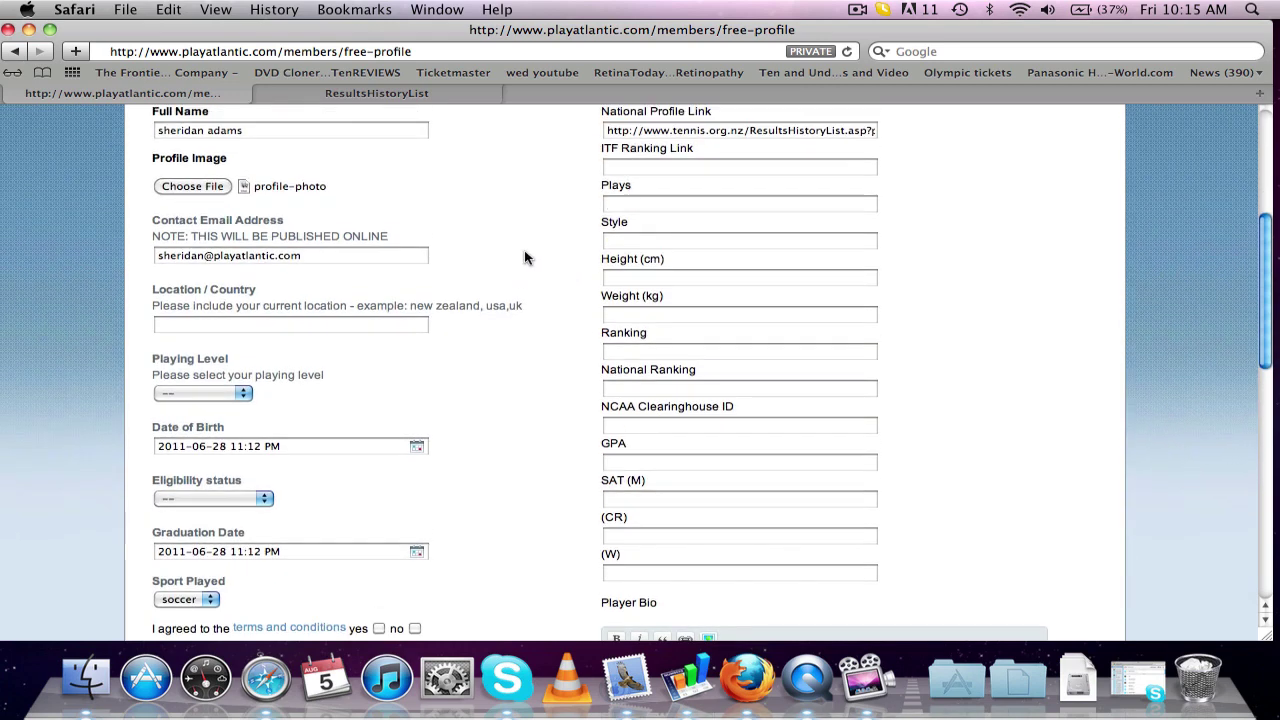
type("right")
key("BackSpace")
key("BackSpace")
key("BackSpace")
key("BackSpace")
key("BackSpace")
key("BackSpace")
type("Right handed (")
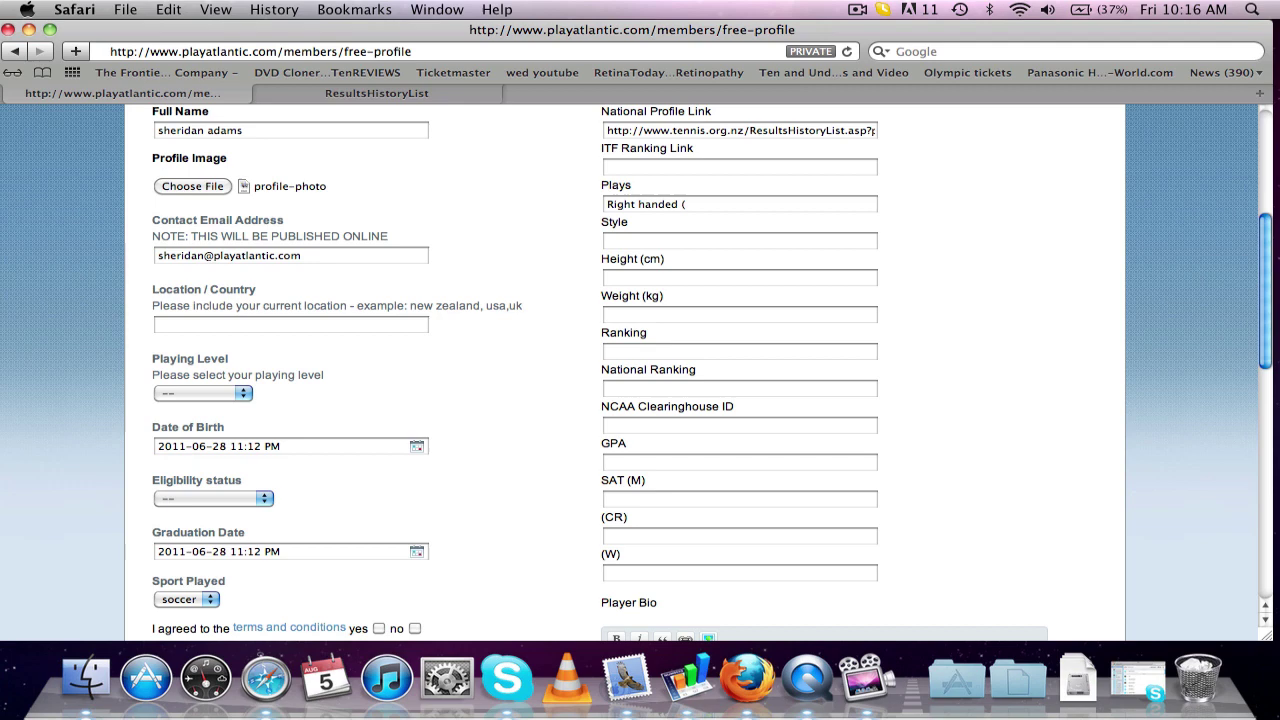
type("double handed back")
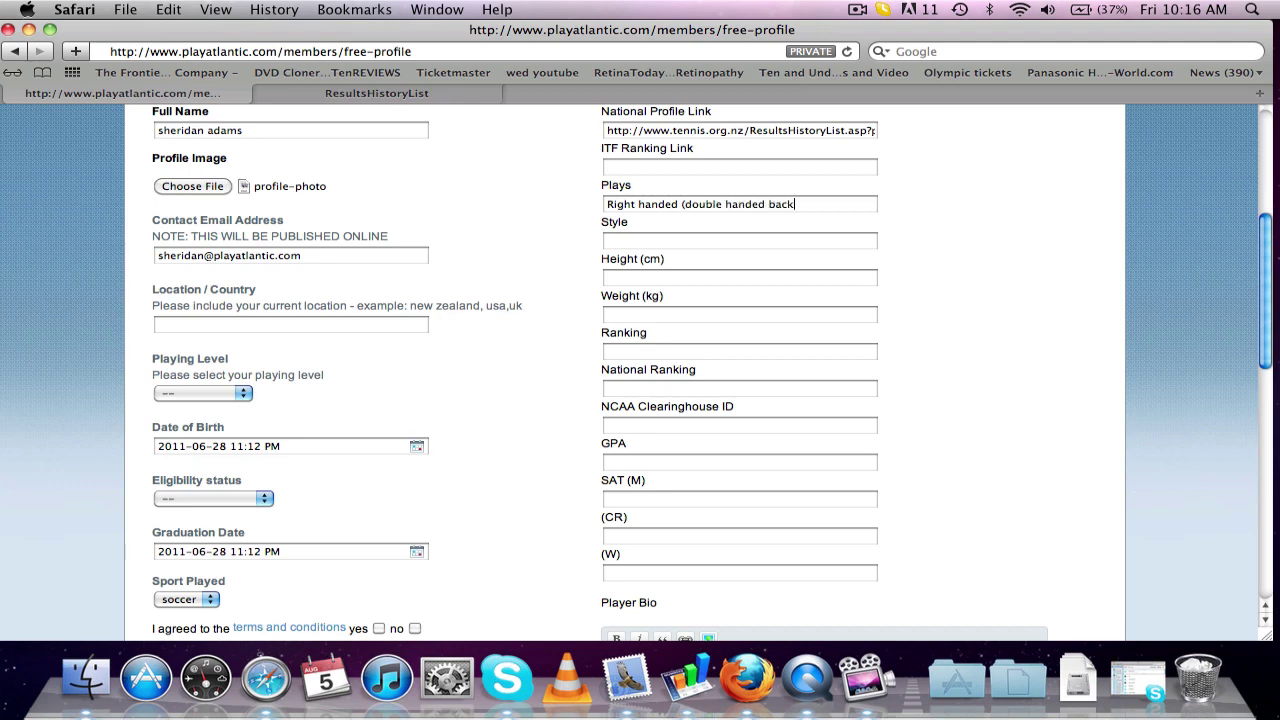
type("hand)")
Enter style 'Agressive baseliner', height 180, weight 77 and location 'new zealand'
type("Agress")
type("ive baseliner")
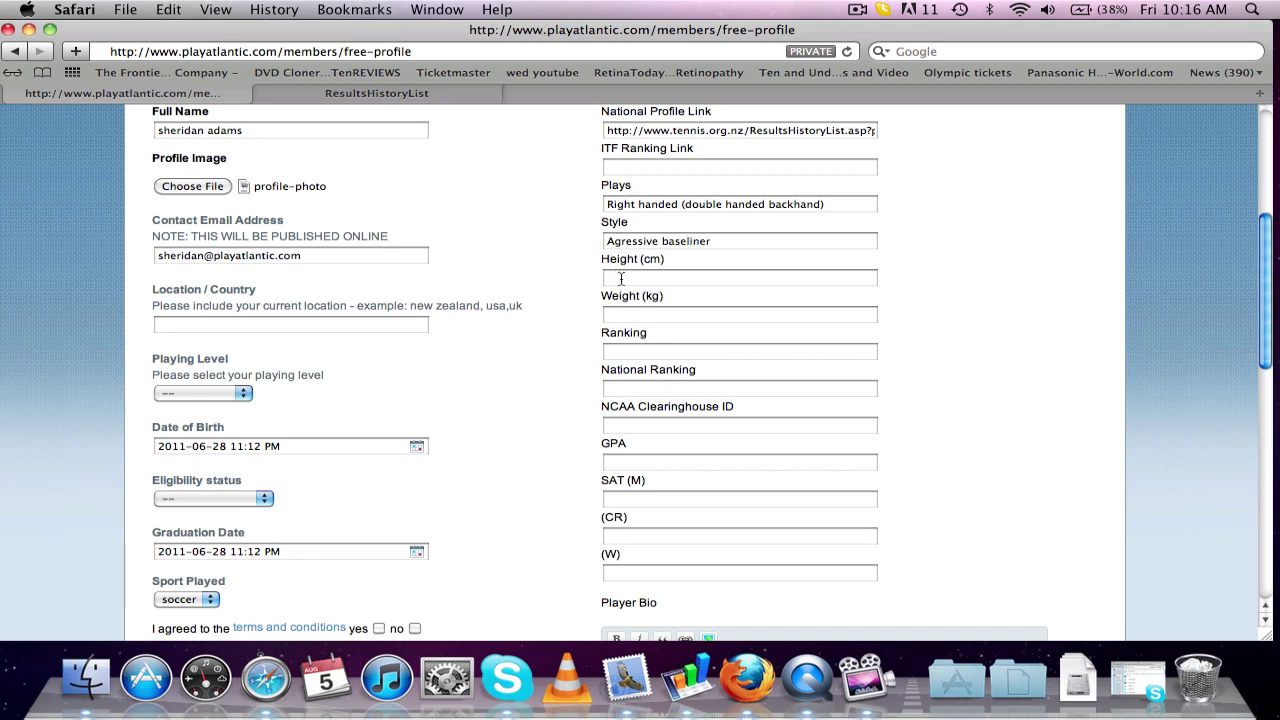
type("180")
key("Tab")
type("77")
left_click(266, 331)
type("new zealand")
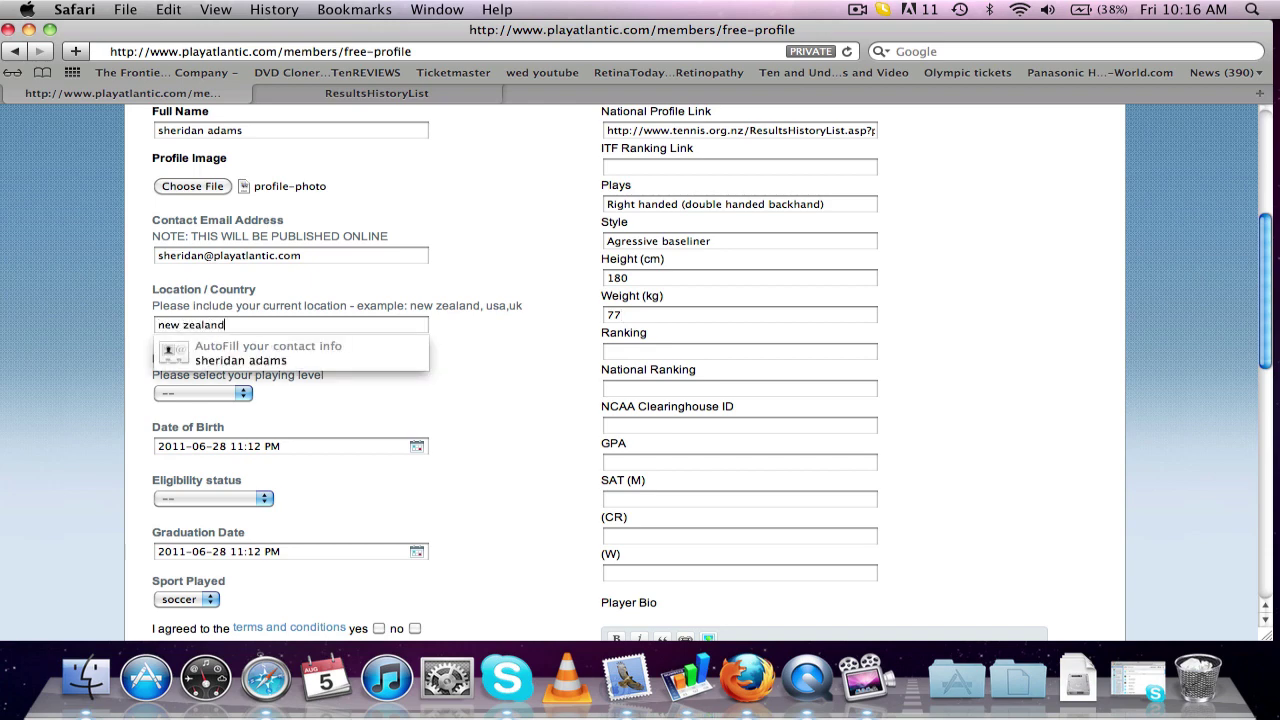
left_click(488, 306)
scroll(435, 380, "down", 1)
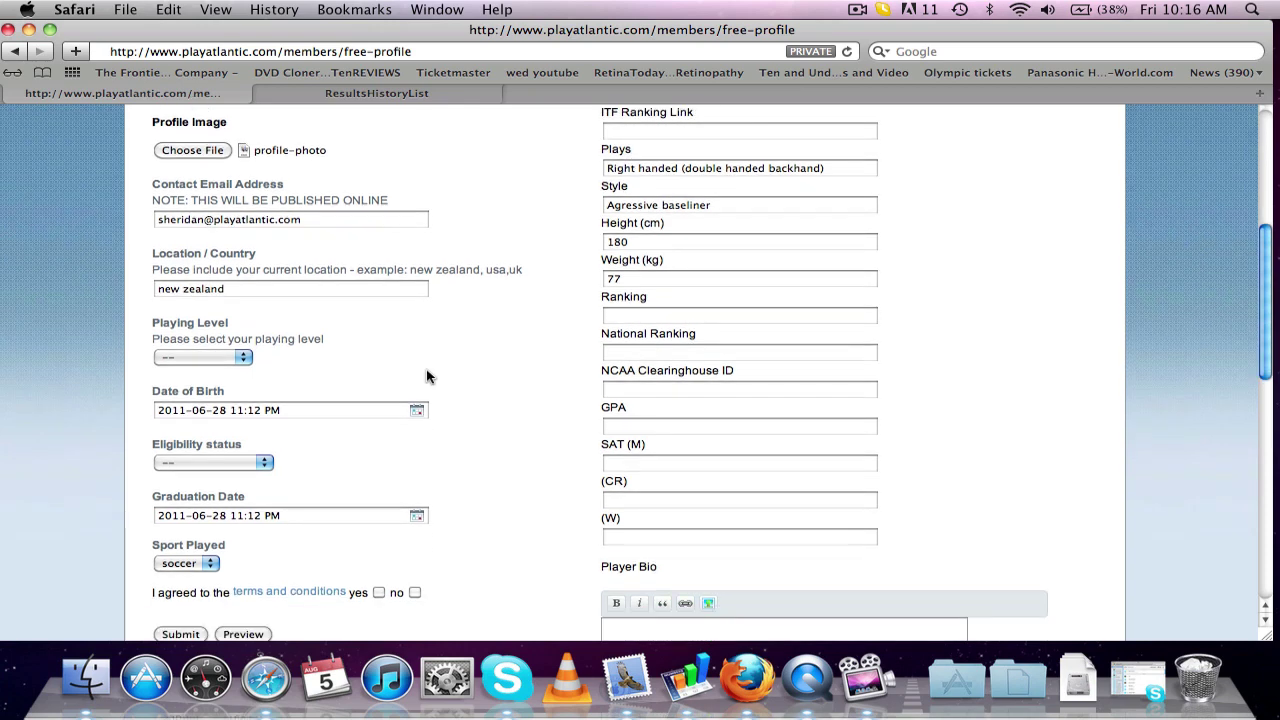
Set Playing Level to National, then review the form from the Ranking field
left_click(244, 359)
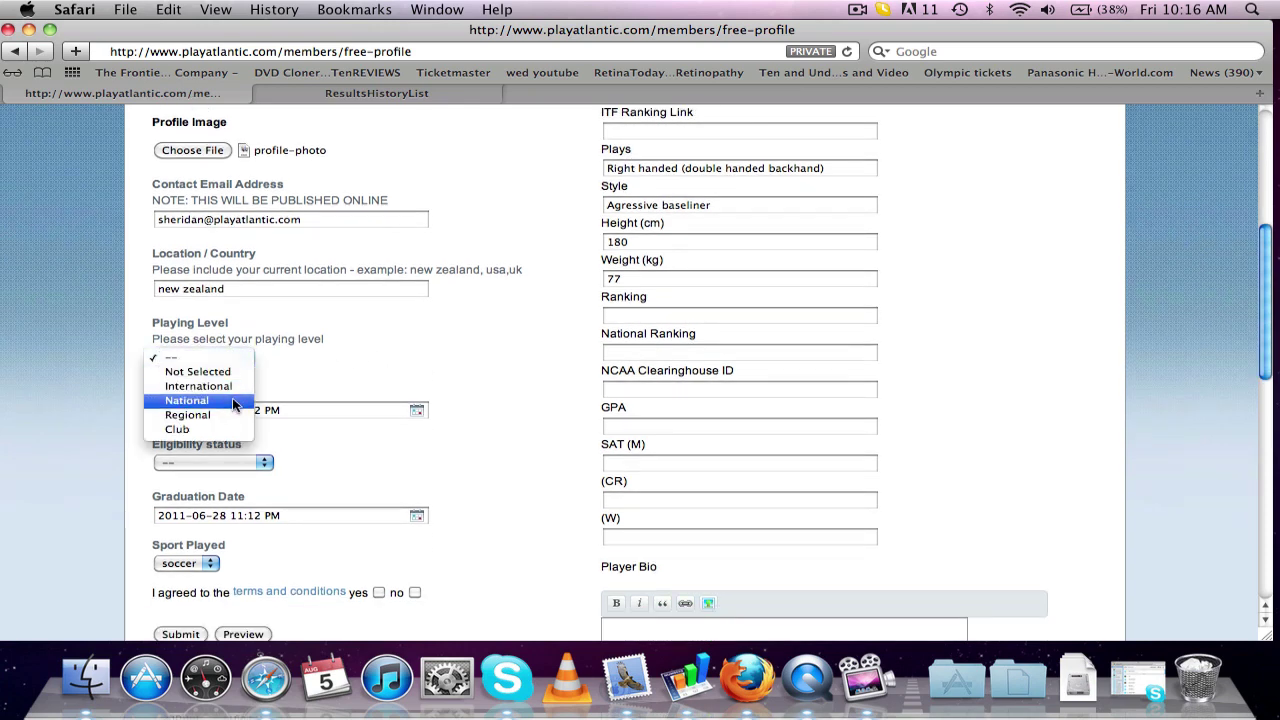
left_click(232, 399)
left_click(524, 330)
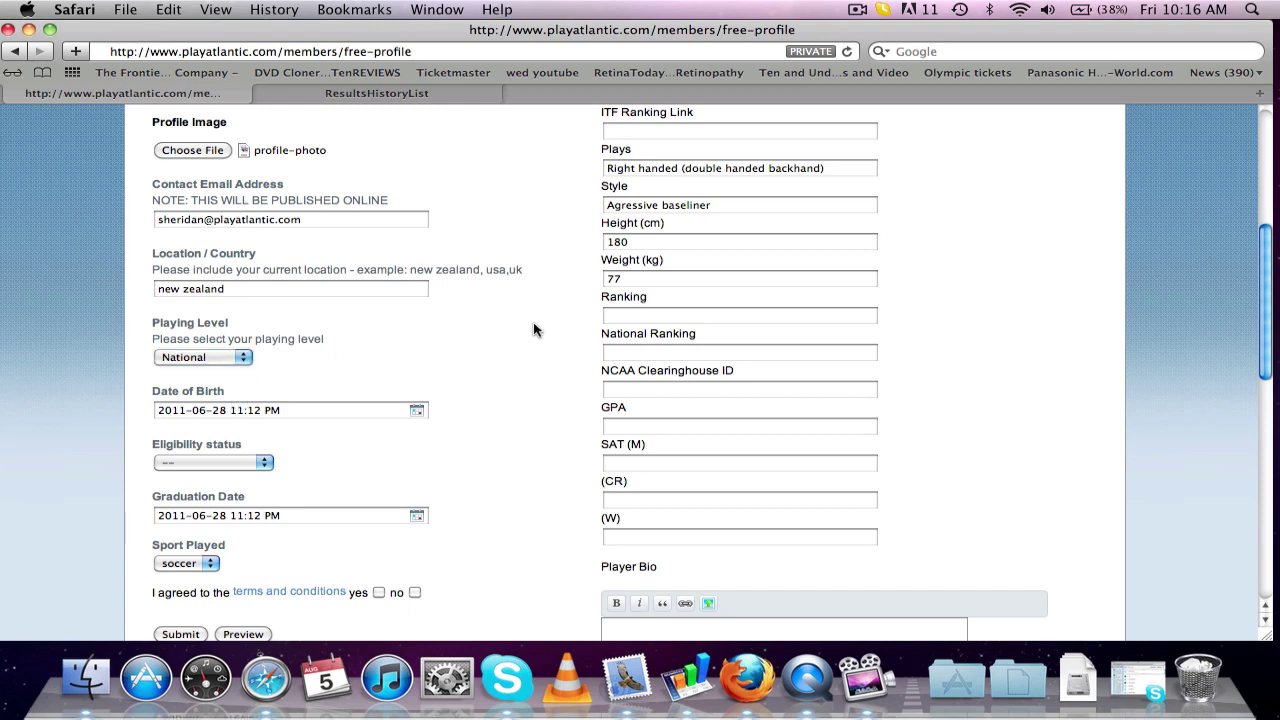
left_click(684, 319)
scroll(555, 317, "up", 1)
scroll(557, 314, "up", 2)
scroll(589, 229, "up", 4)
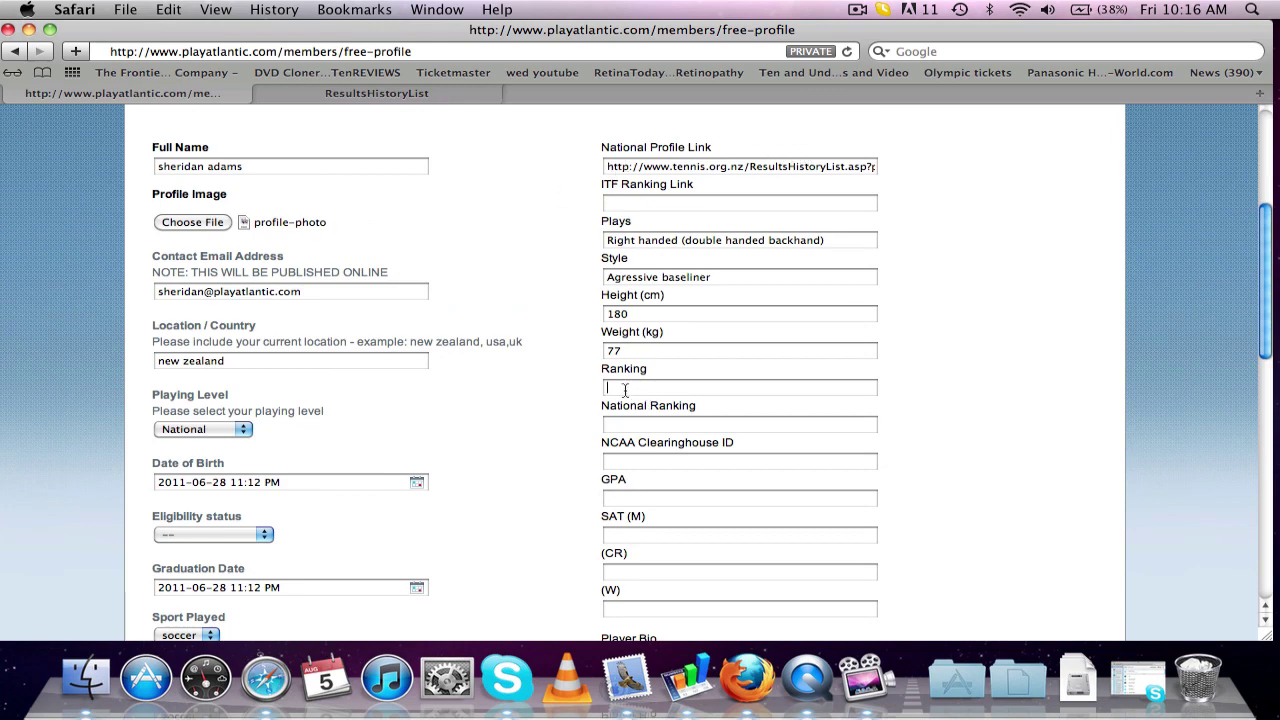
scroll(585, 388, "down", 3)
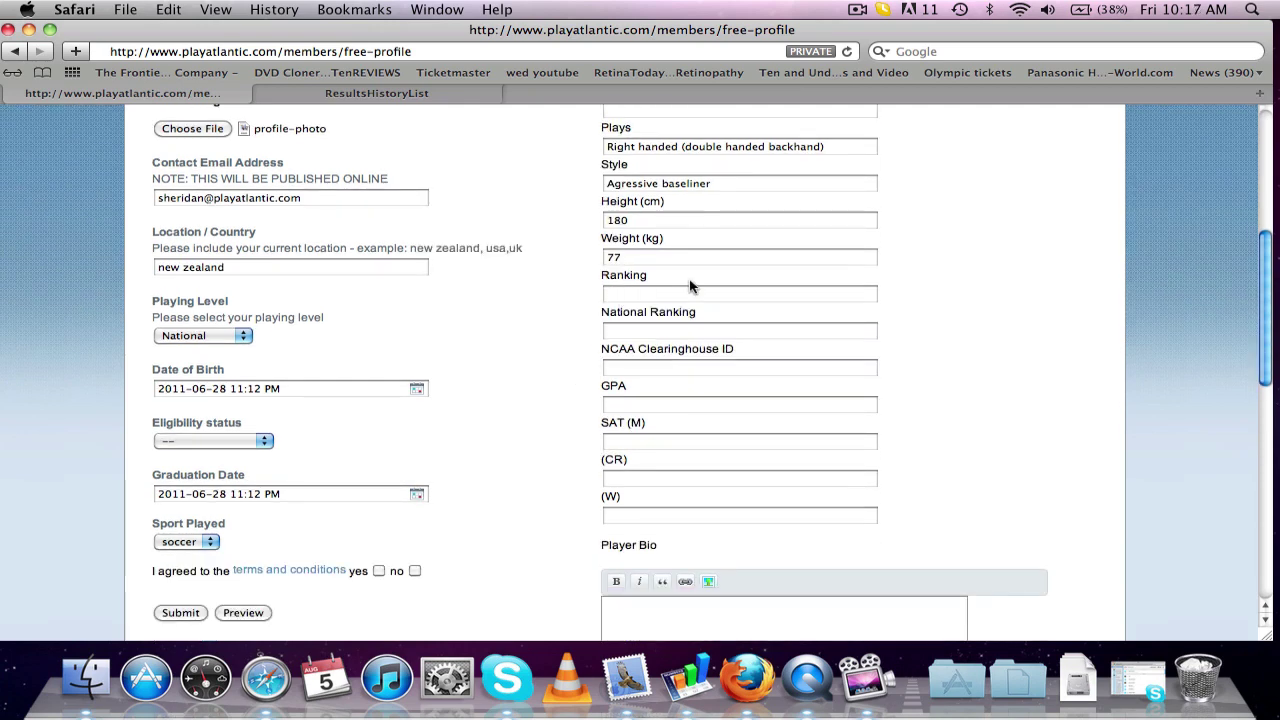
Check the results history and grading list tabs, then return to the profile form
left_click(346, 97)
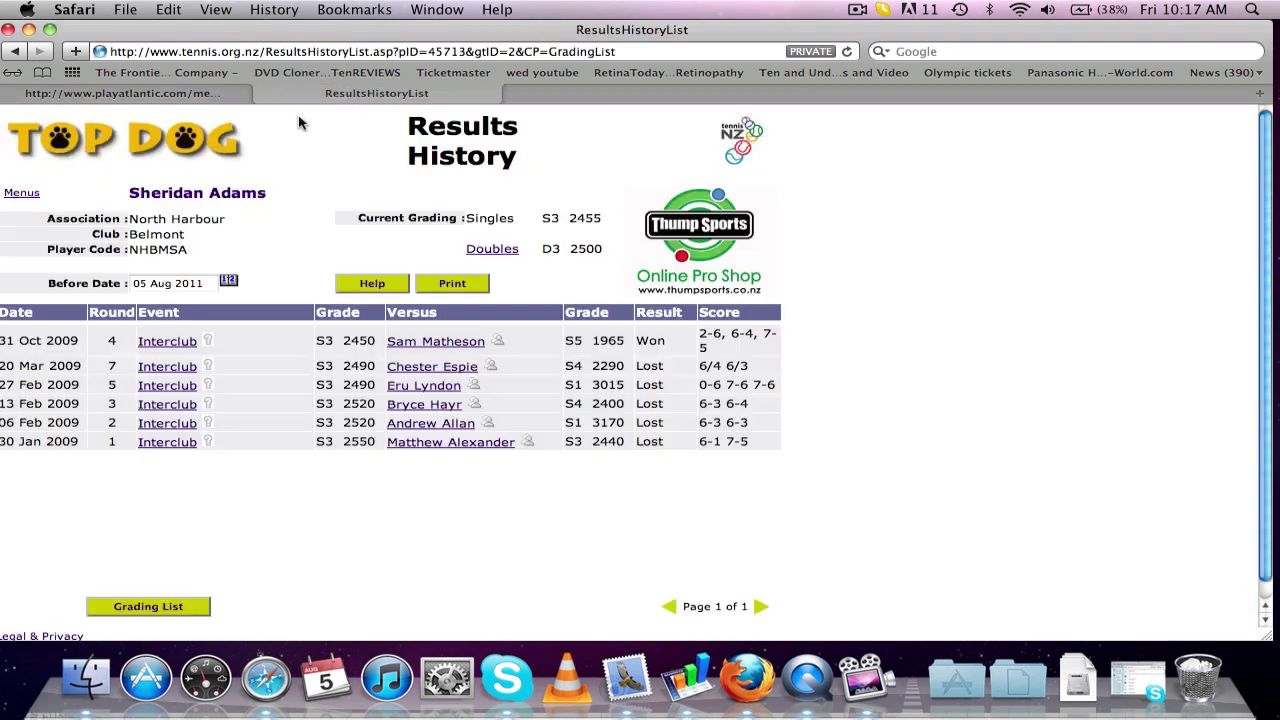
left_click(14, 53)
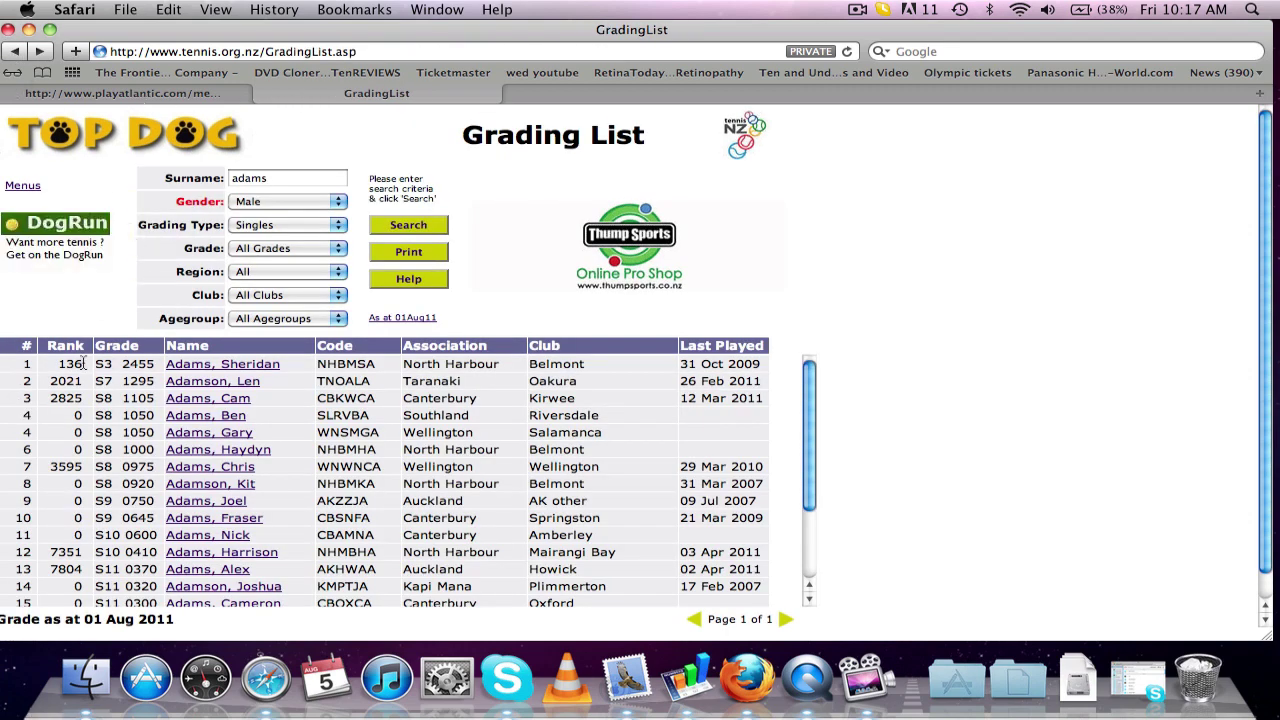
left_click(147, 97)
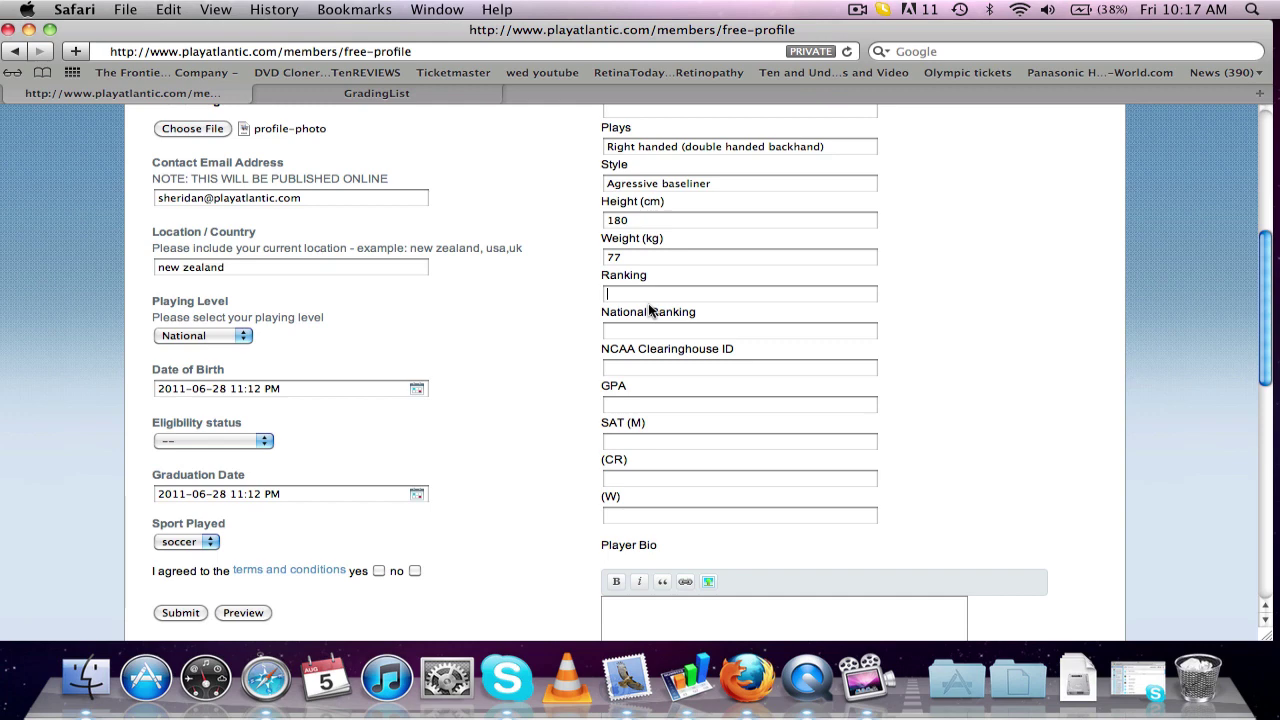
Enter National Ranking '136 in NZ' and Ranking 'No.256 ITF'
type("136 in NZ")
left_click(641, 294)
type("No.256")
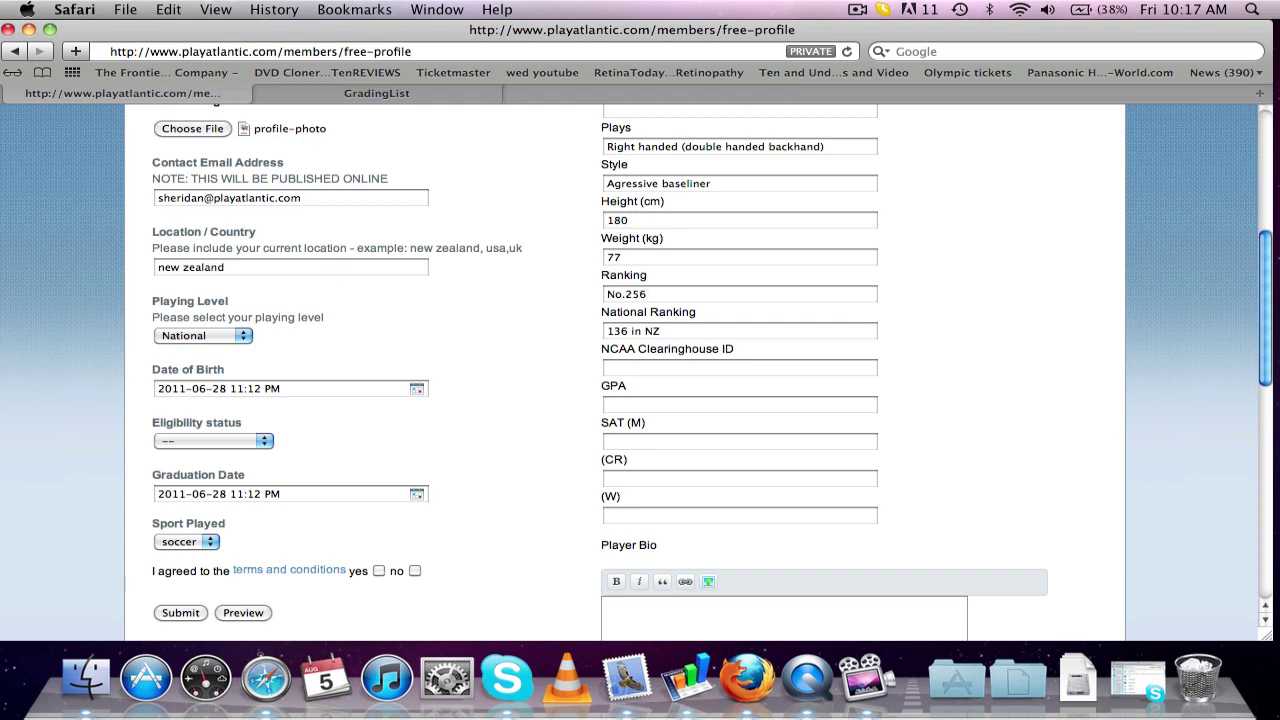
type(" ITF")
scroll(551, 334, "down", 3)
left_click(632, 272)
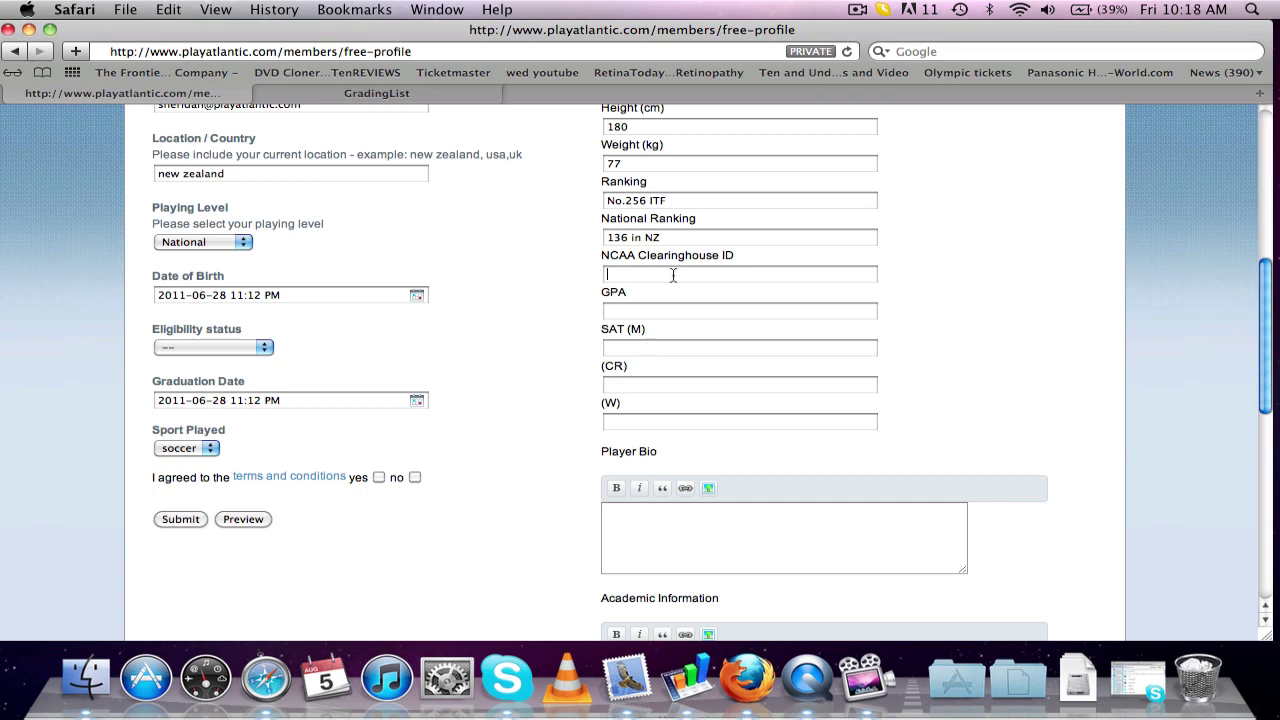
Enter the NCAA Clearinghouse ID and set the eligibility status to Completed
left_click(264, 350)
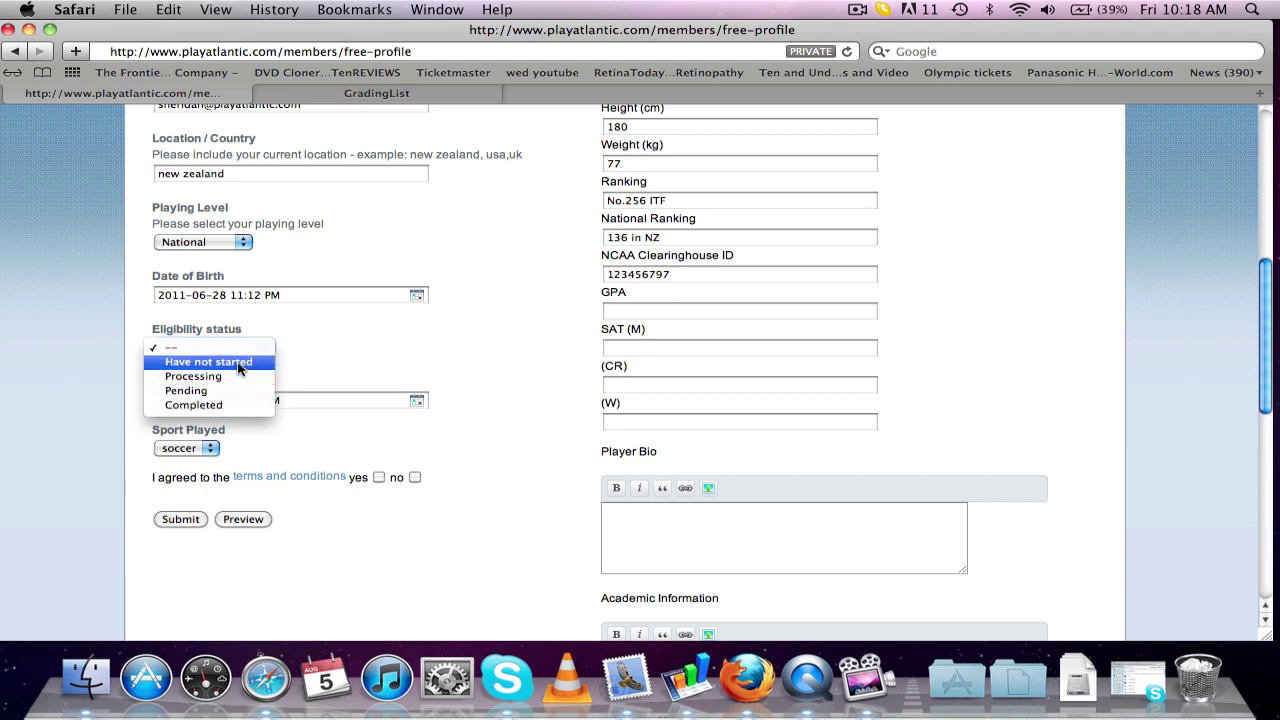
left_click(208, 408)
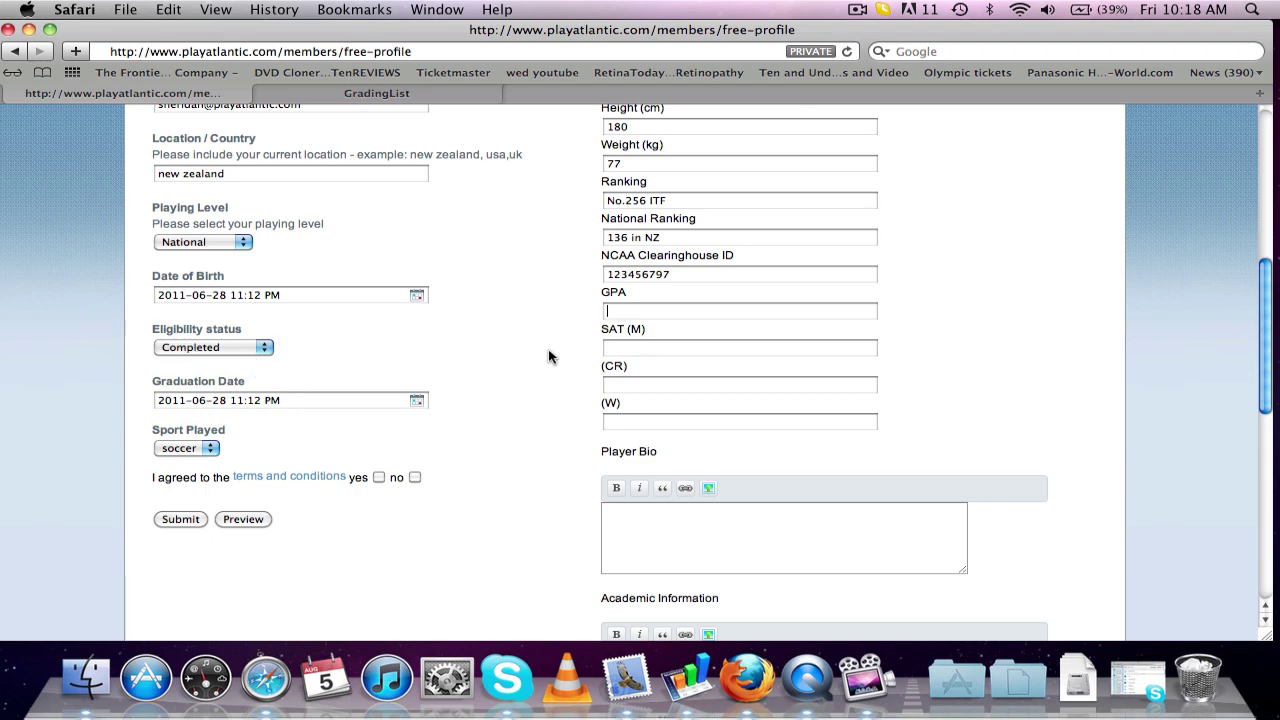
Enter GPA 3.5 and SAT scores of 400 for M, CR and W
scroll(548, 357, "down", 2)
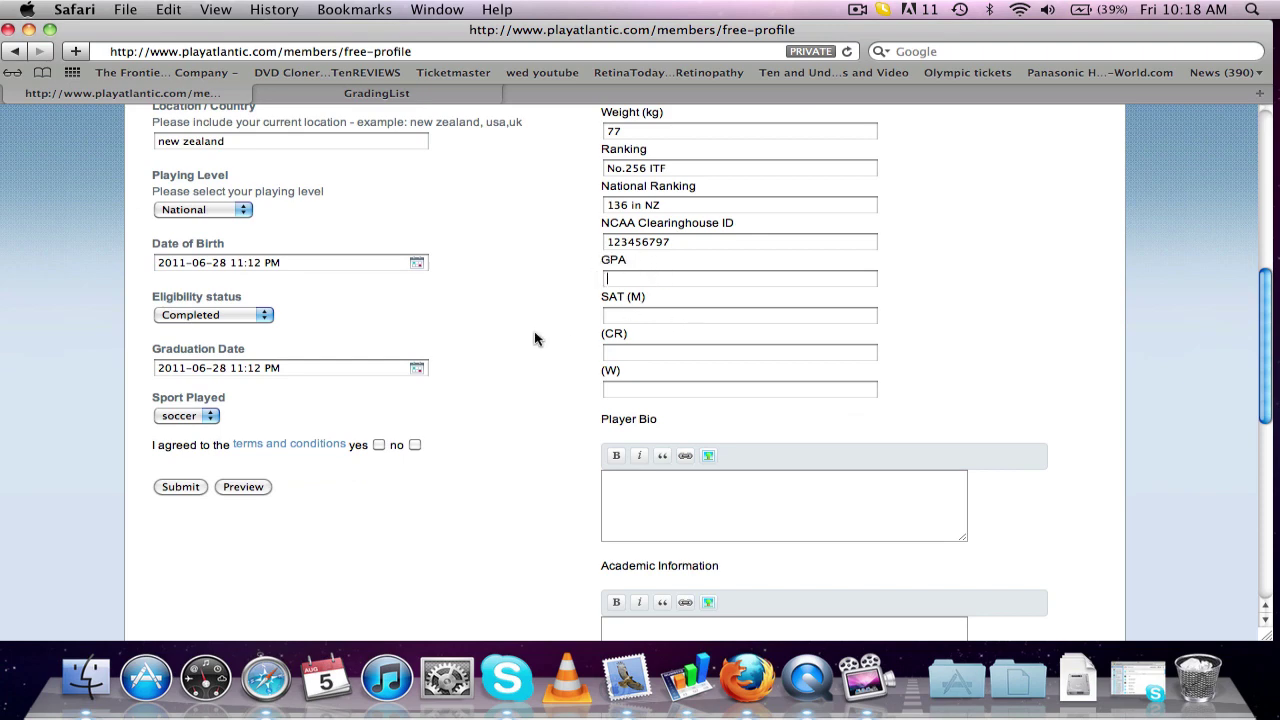
type("3.5")
left_click(658, 316)
type("400")
left_click(660, 355)
type("400")
left_click(679, 389)
type("400")
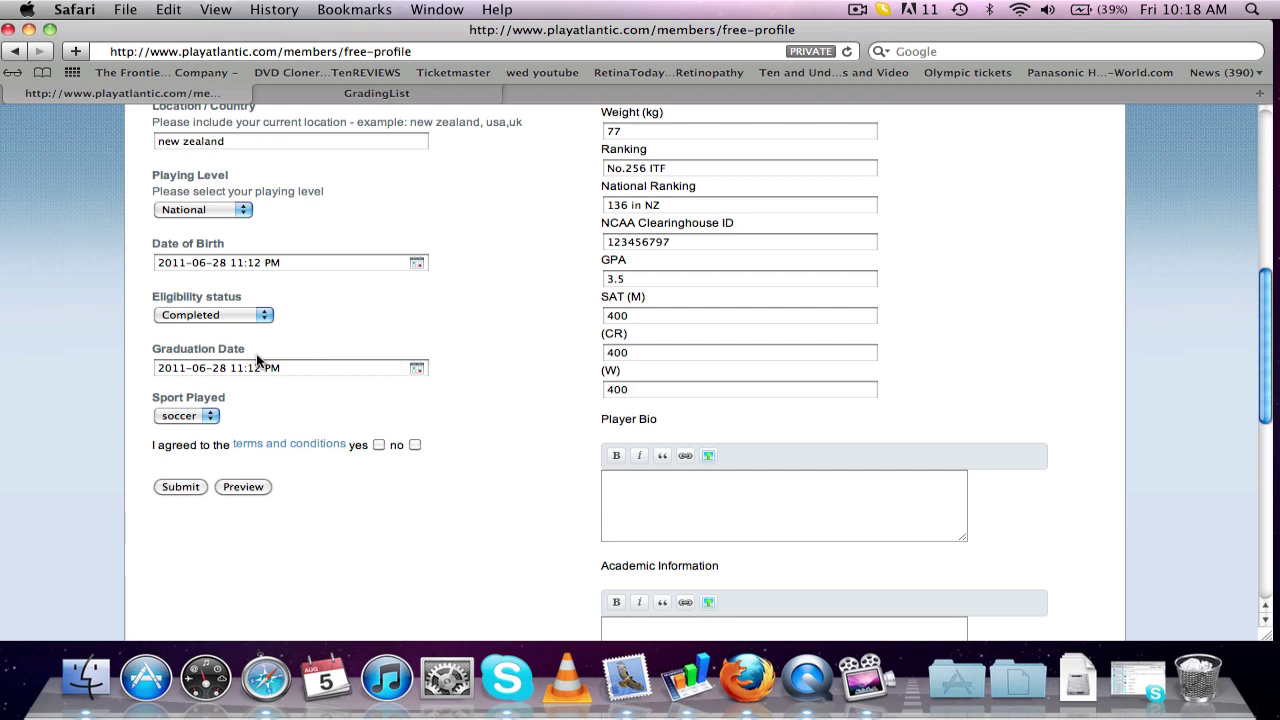
Set the graduation date to 2011-06-01 and the sport played to tennis
left_click(417, 369)
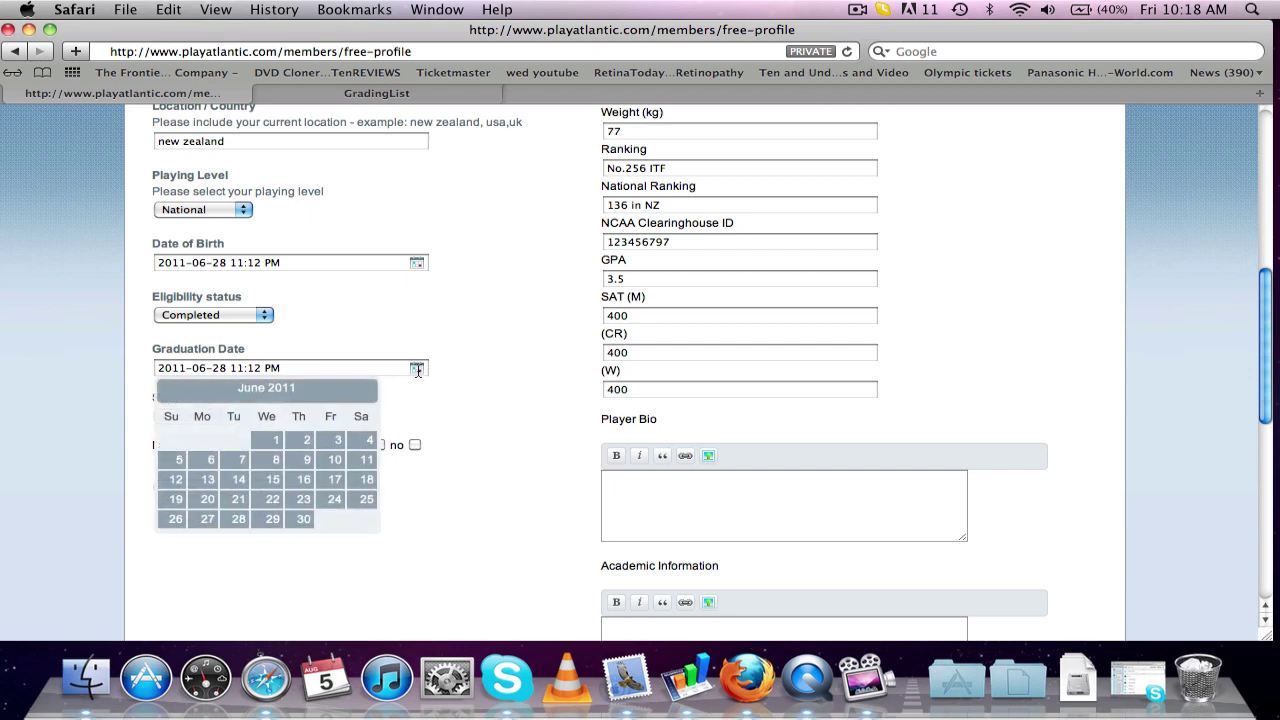
left_click(272, 441)
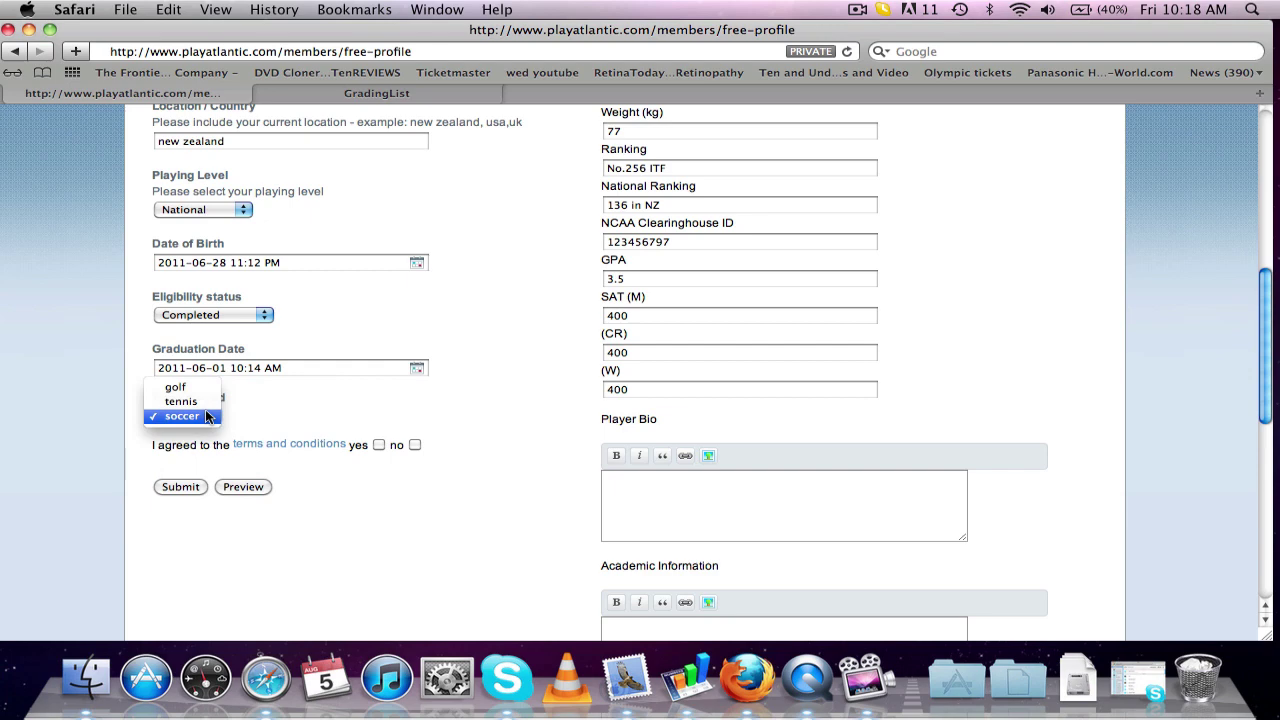
left_click(181, 401)
Review the lower part of the form, clicking into the Tournaments box
scroll(485, 405, "down", 2)
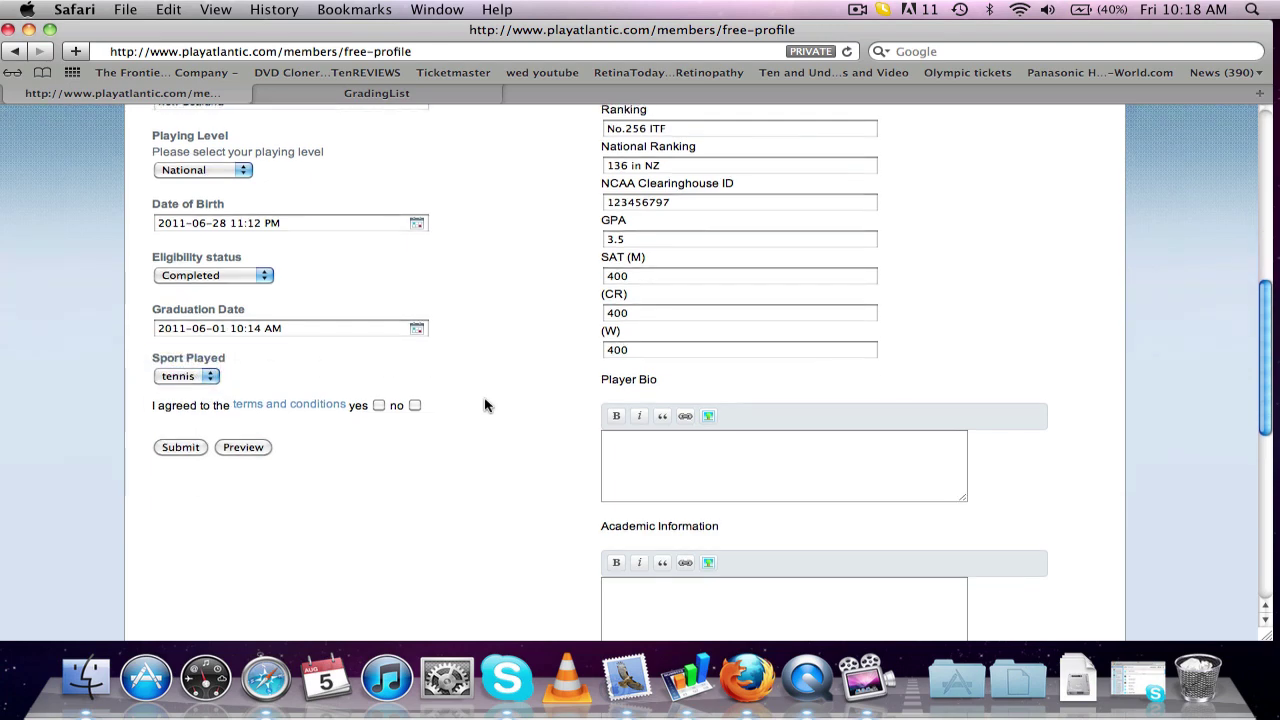
scroll(485, 405, "down", 2)
scroll(543, 363, "down", 5)
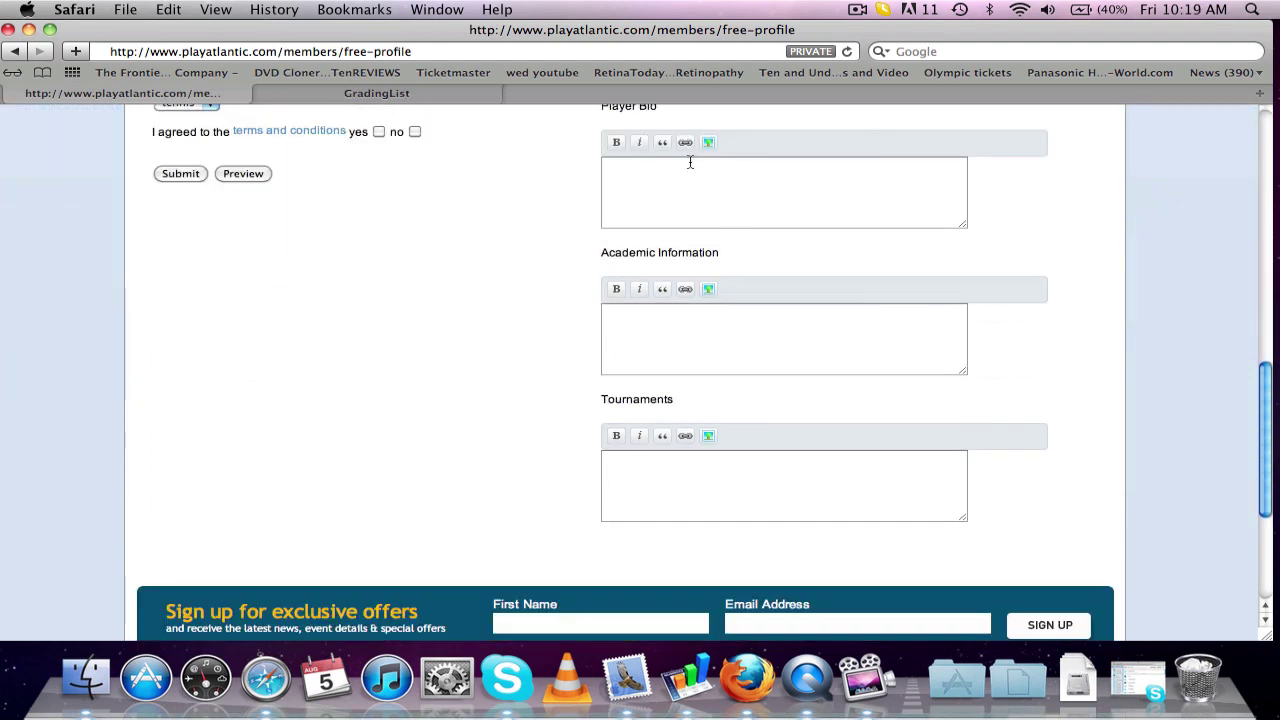
scroll(690, 162, "up", 1)
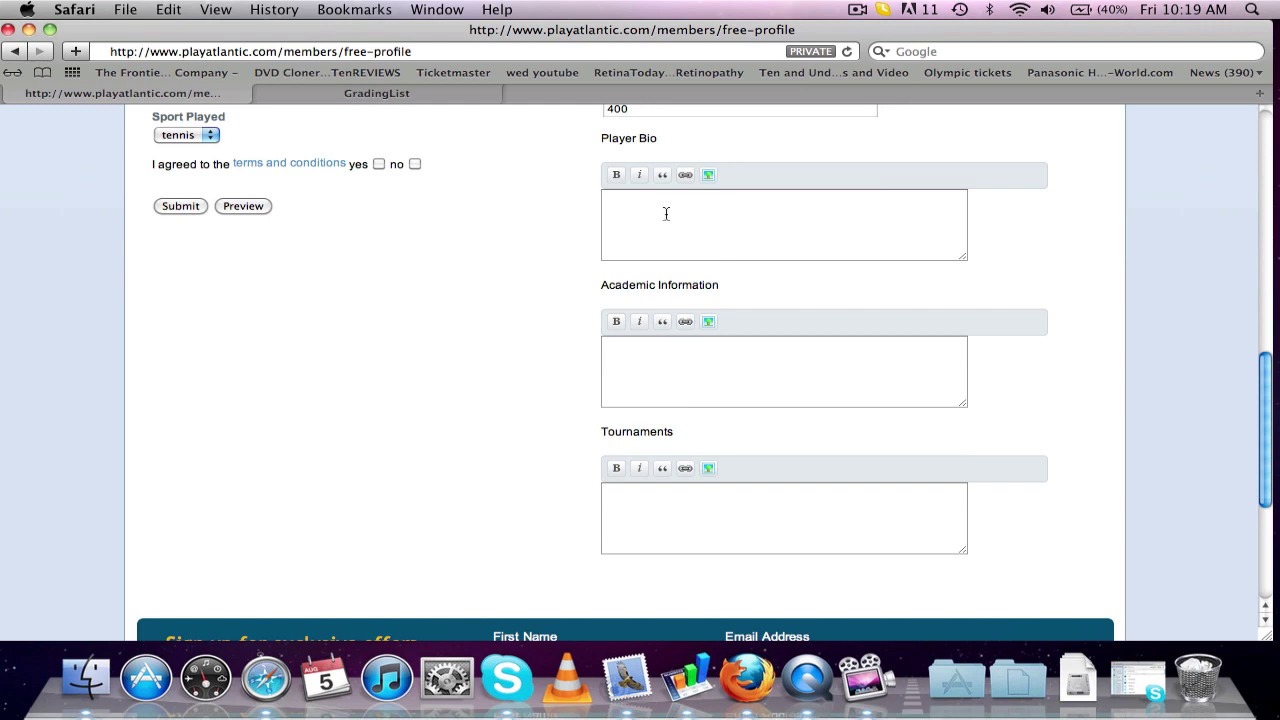
scroll(666, 213, "up", 2)
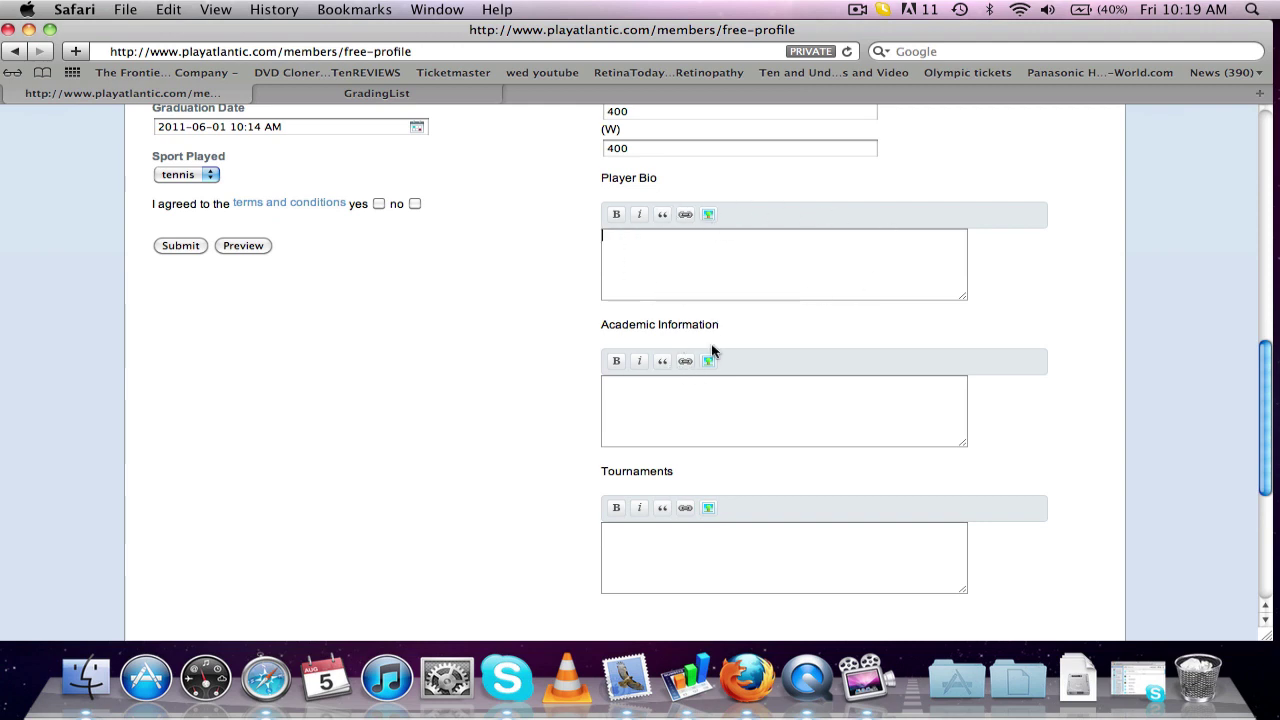
scroll(600, 345, "down", 2)
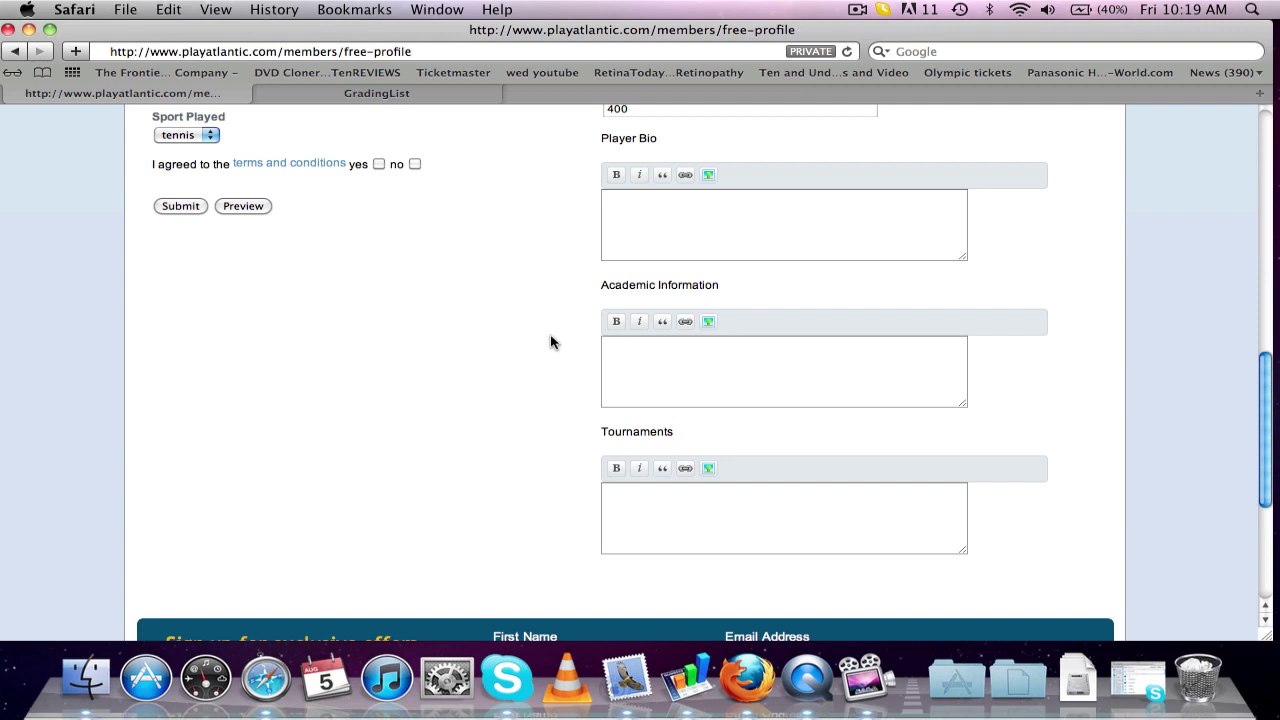
scroll(550, 343, "down", 3)
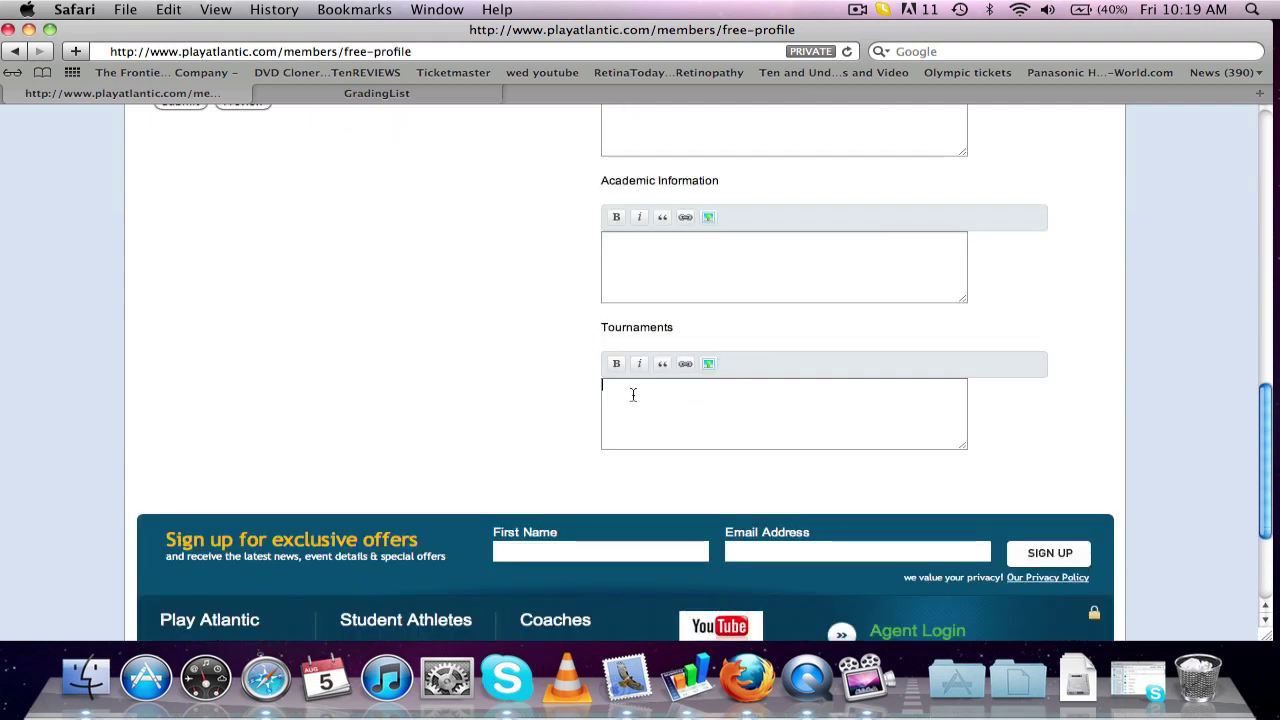
left_click(633, 395)
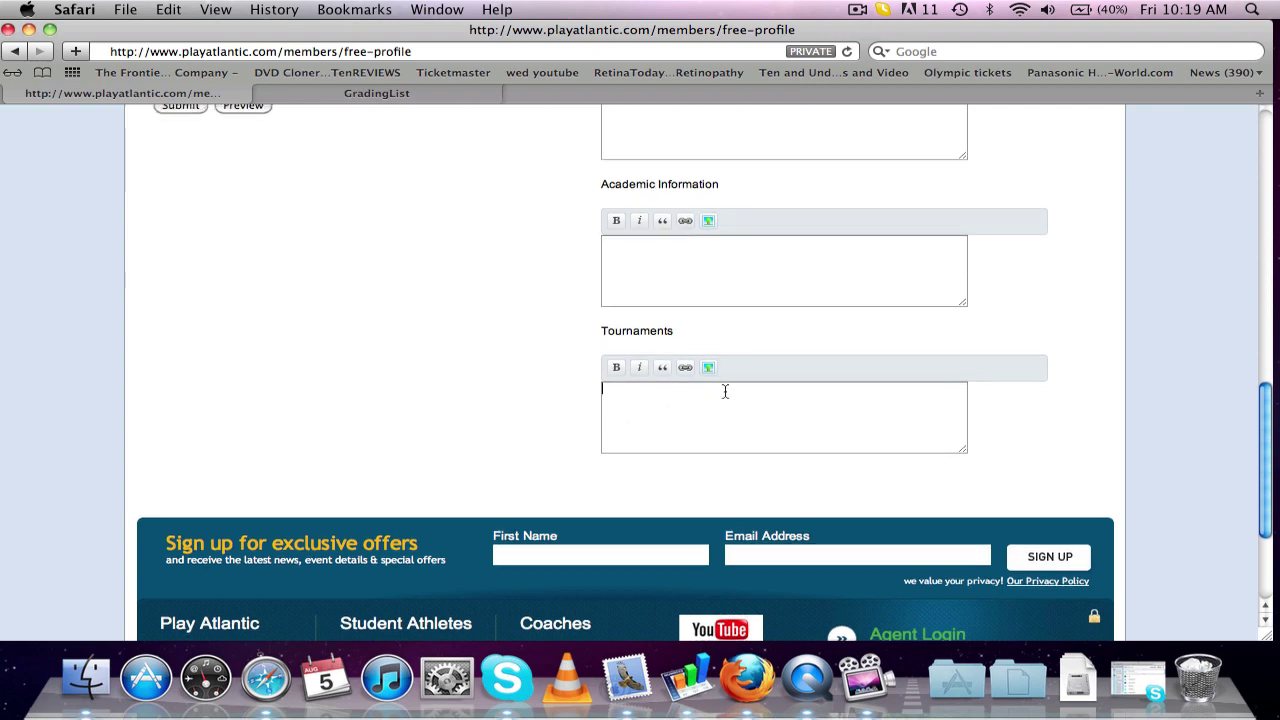
scroll(726, 391, "up", 3)
scroll(580, 457, "up", 3)
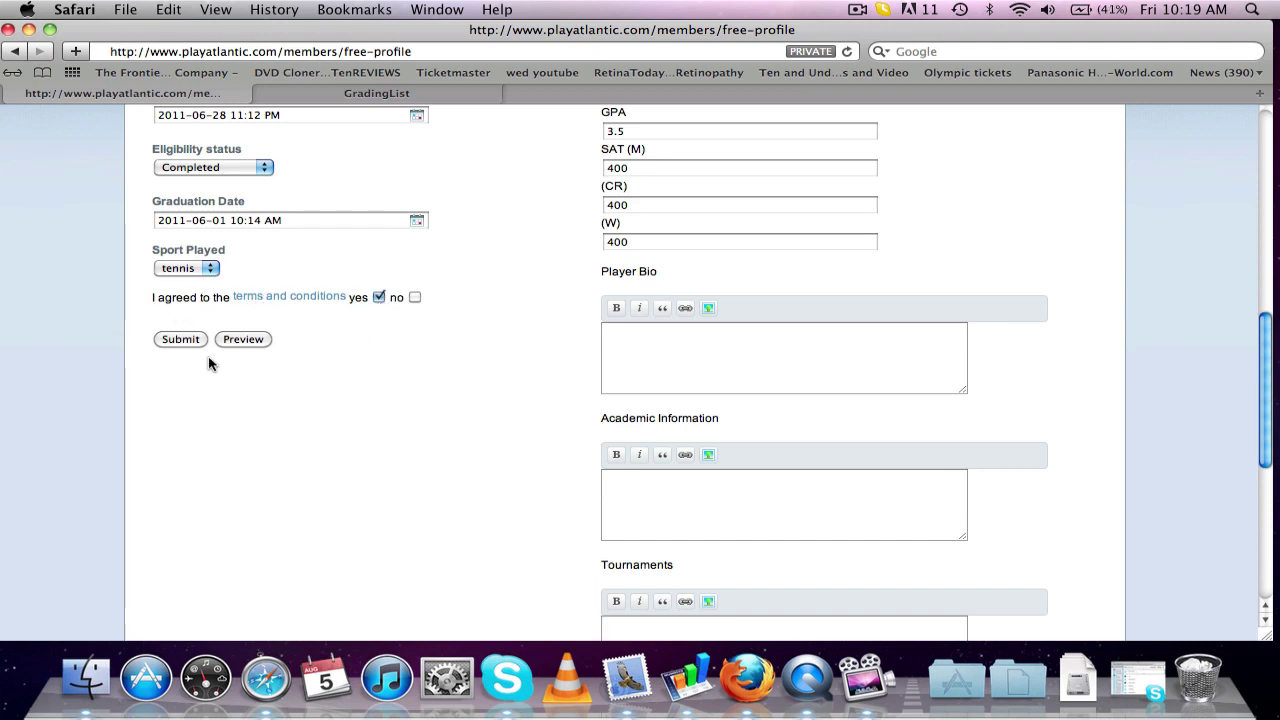
Submit the free profile and open Athletes Profiles from the Coaches menu
left_click(173, 339)
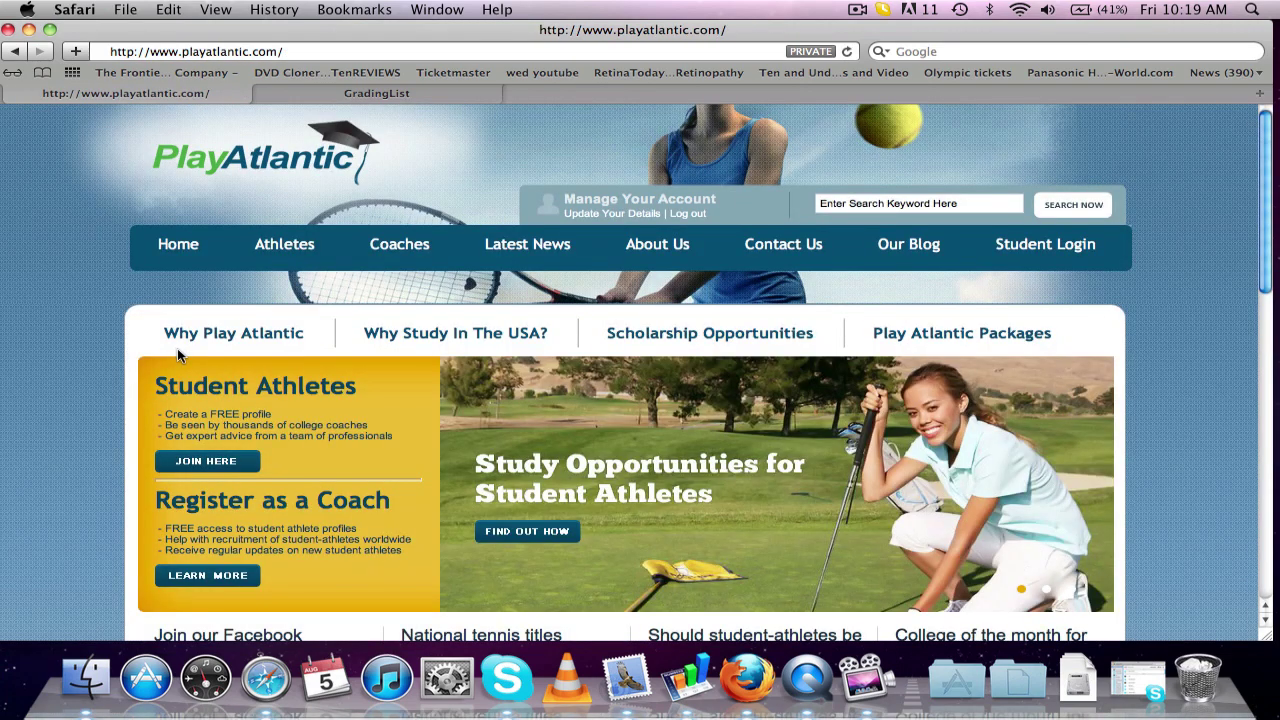
mouse_move(405, 252)
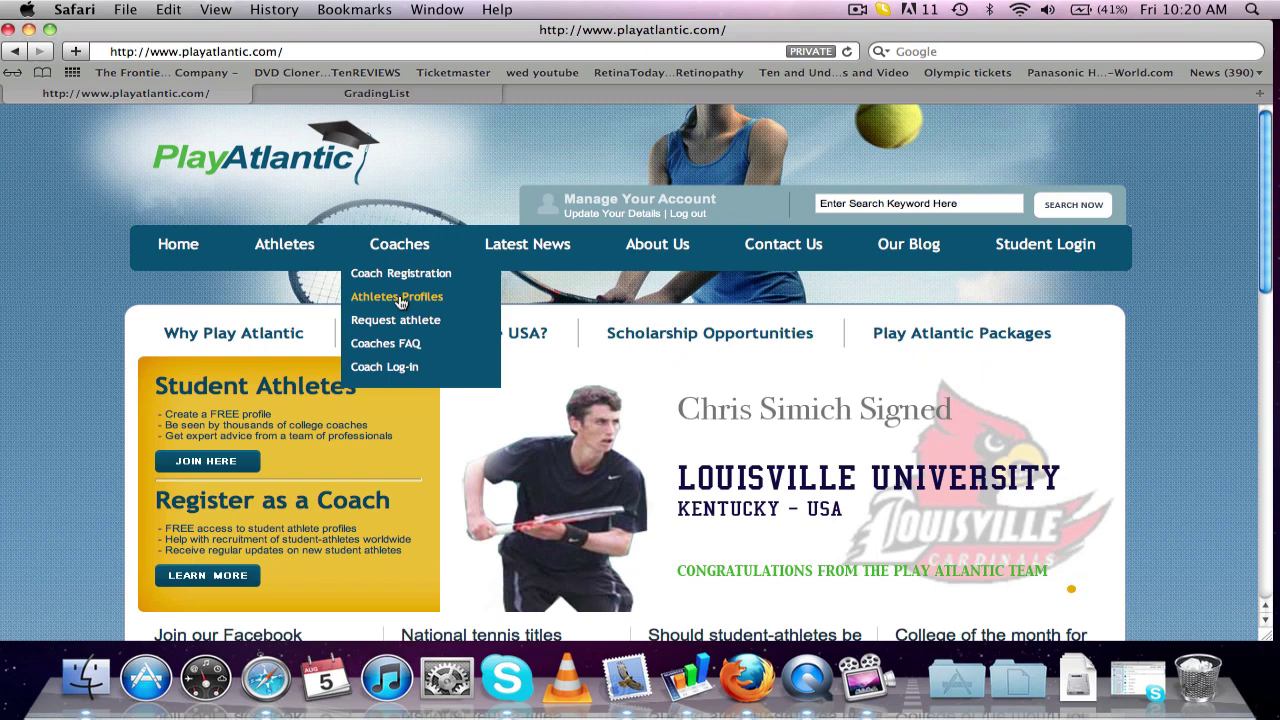
left_click(399, 296)
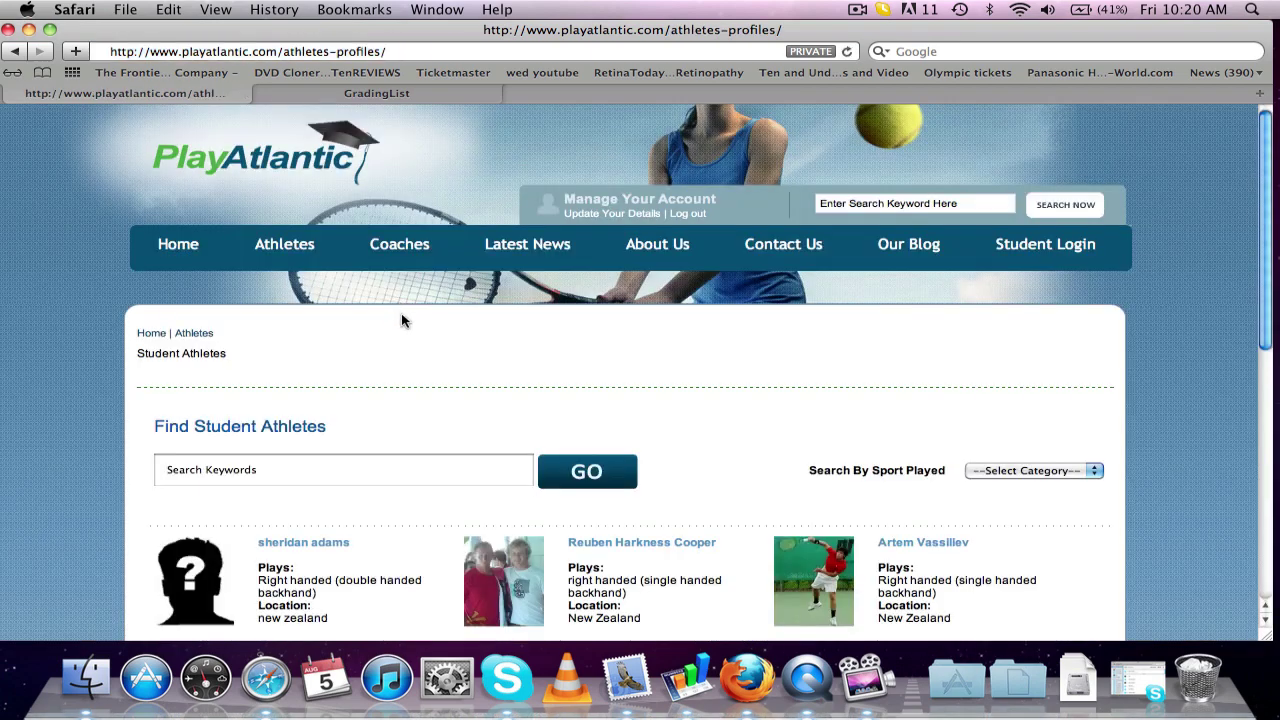
scroll(400, 371, "down", 5)
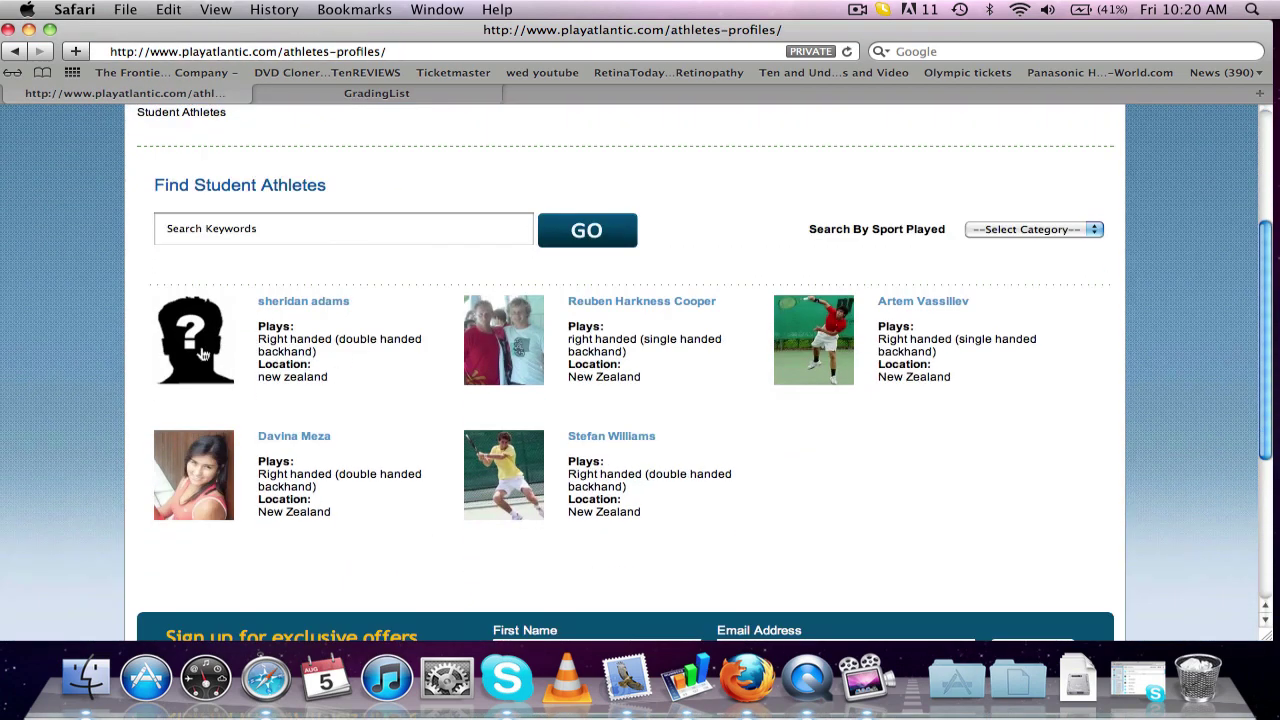
left_click(199, 356)
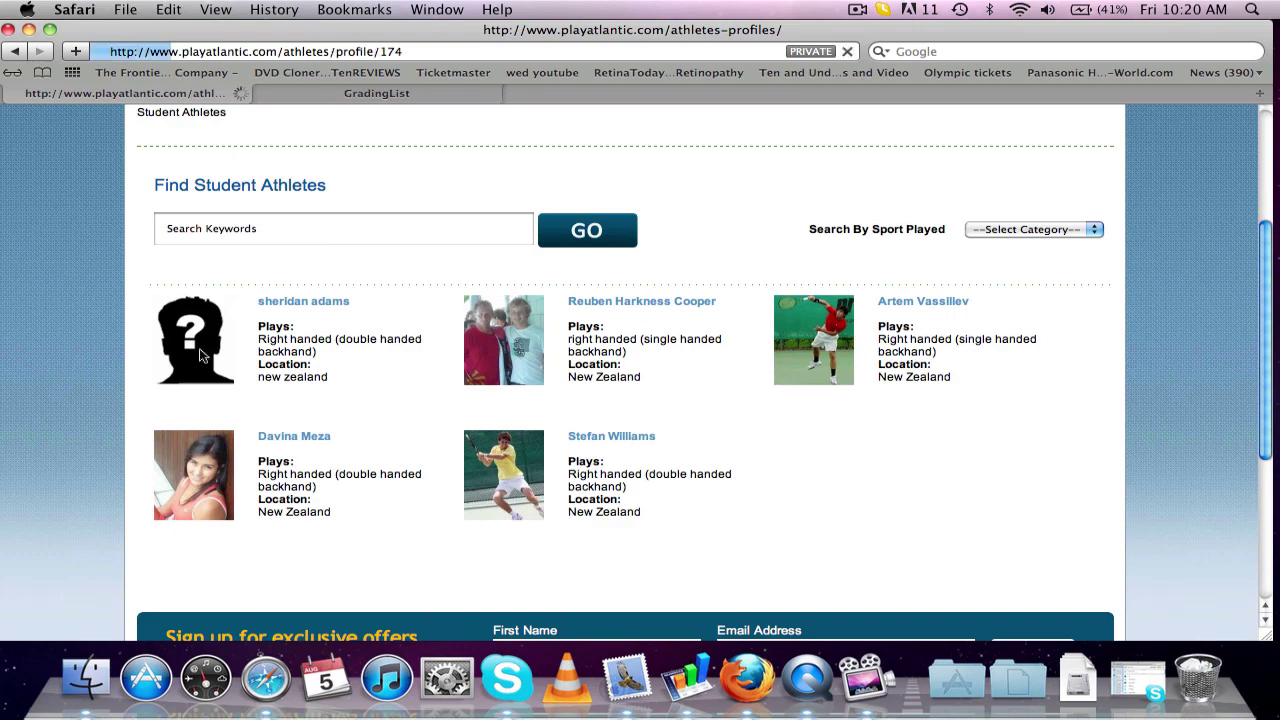
scroll(560, 378, "down", 4)
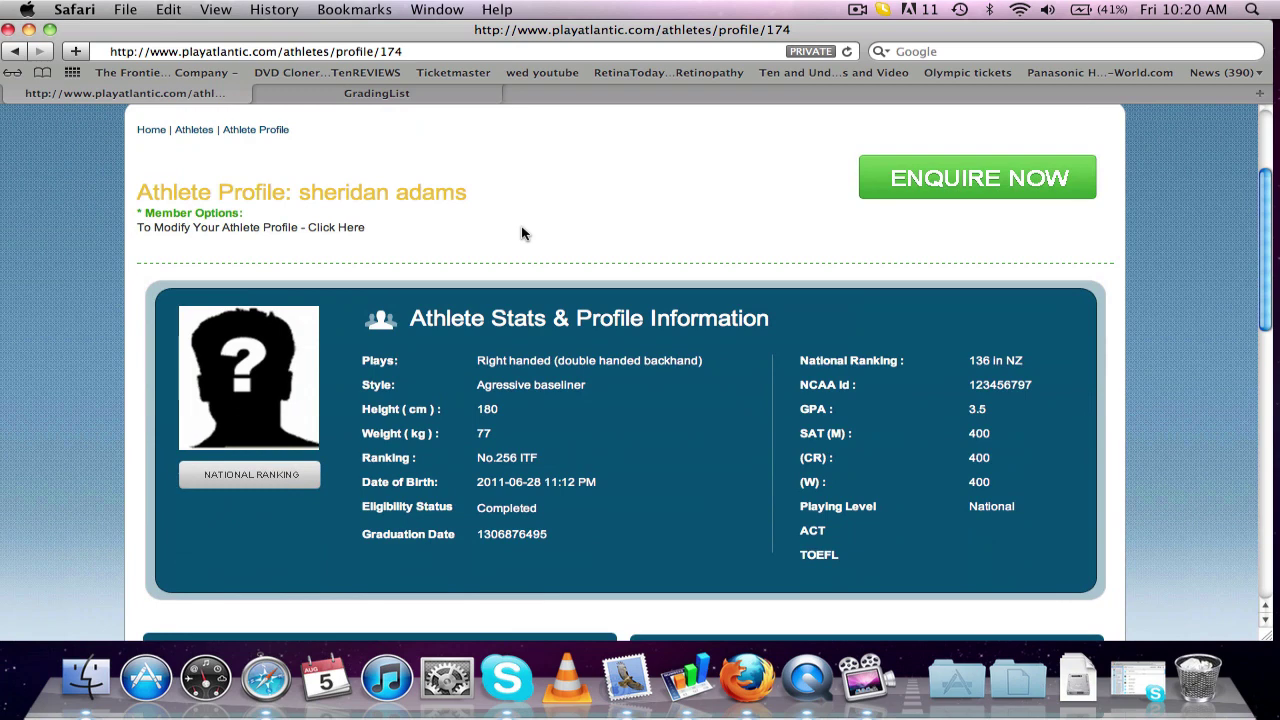
scroll(681, 290, "down", 2)
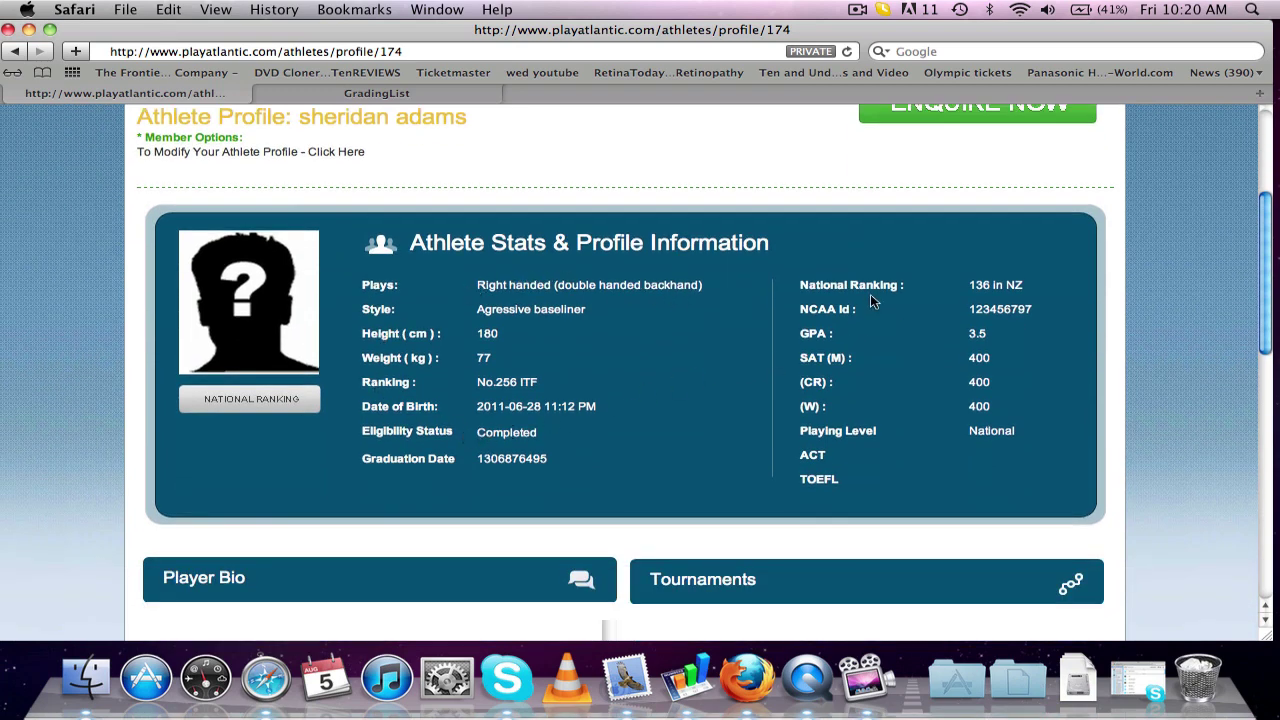
left_click(253, 400)
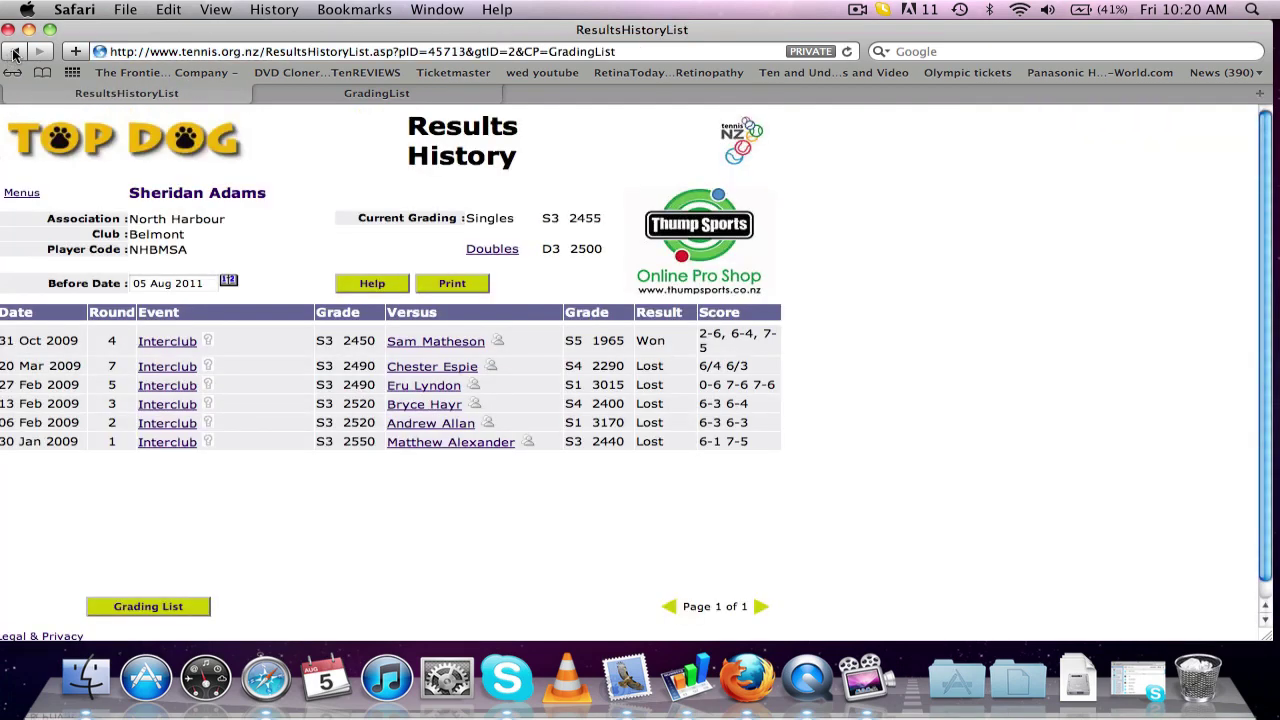
left_click(14, 51)
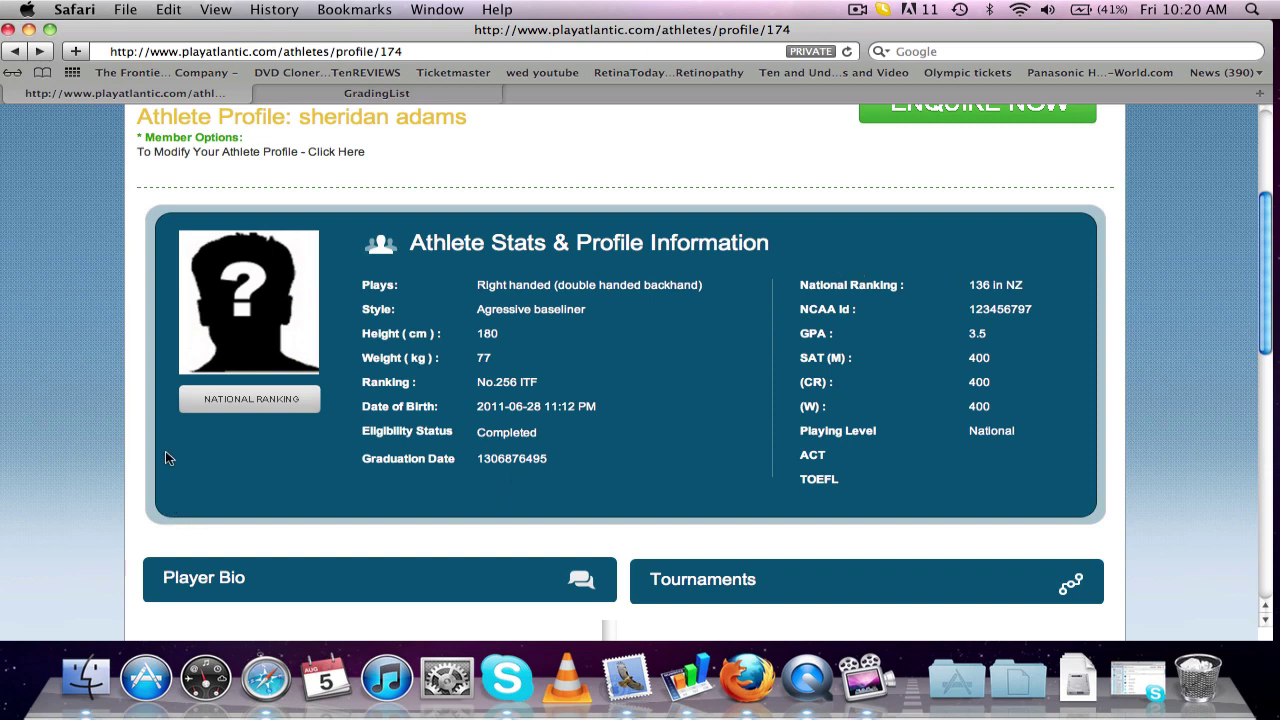
scroll(538, 395, "down", 5)
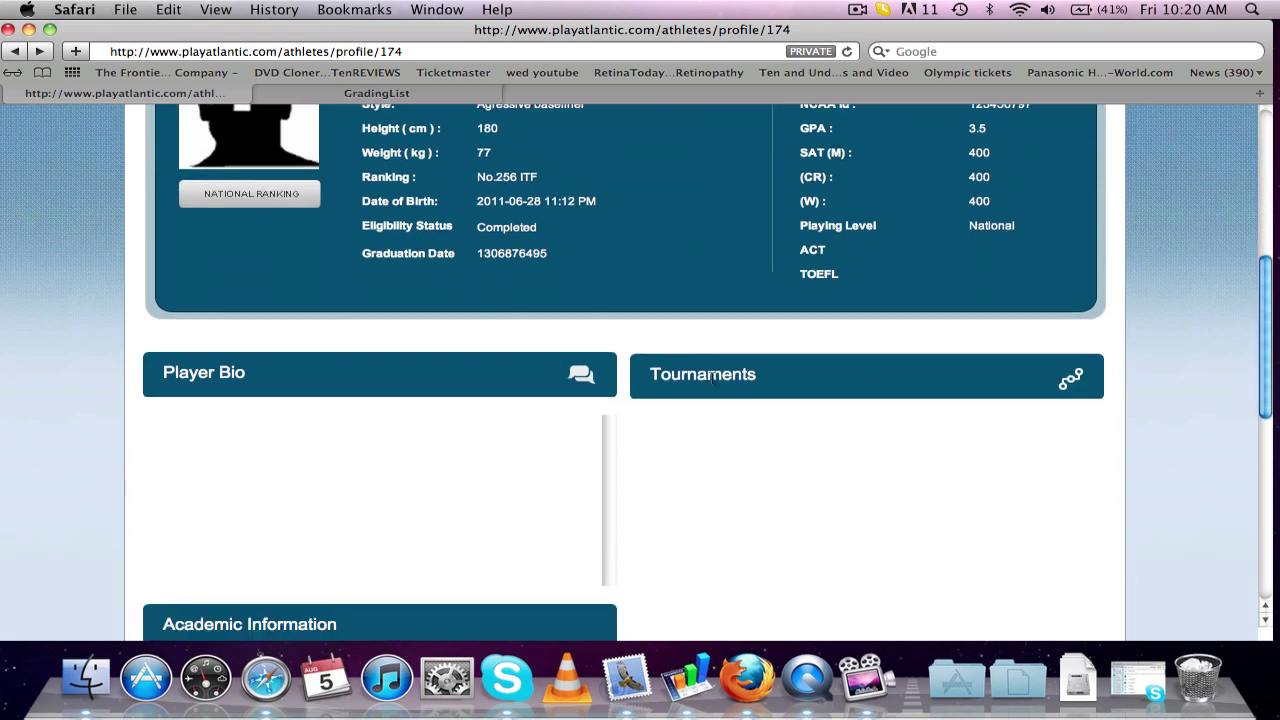
scroll(501, 457, "down", 3)
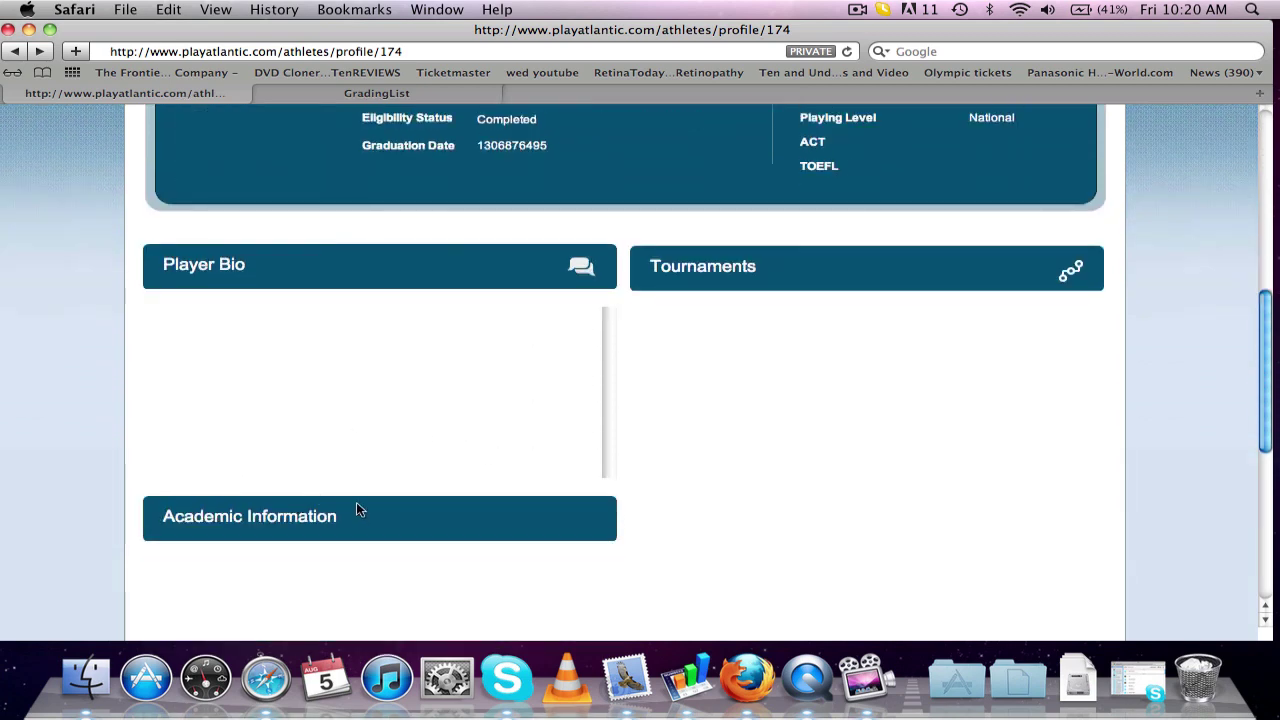
scroll(405, 486, "down", 5)
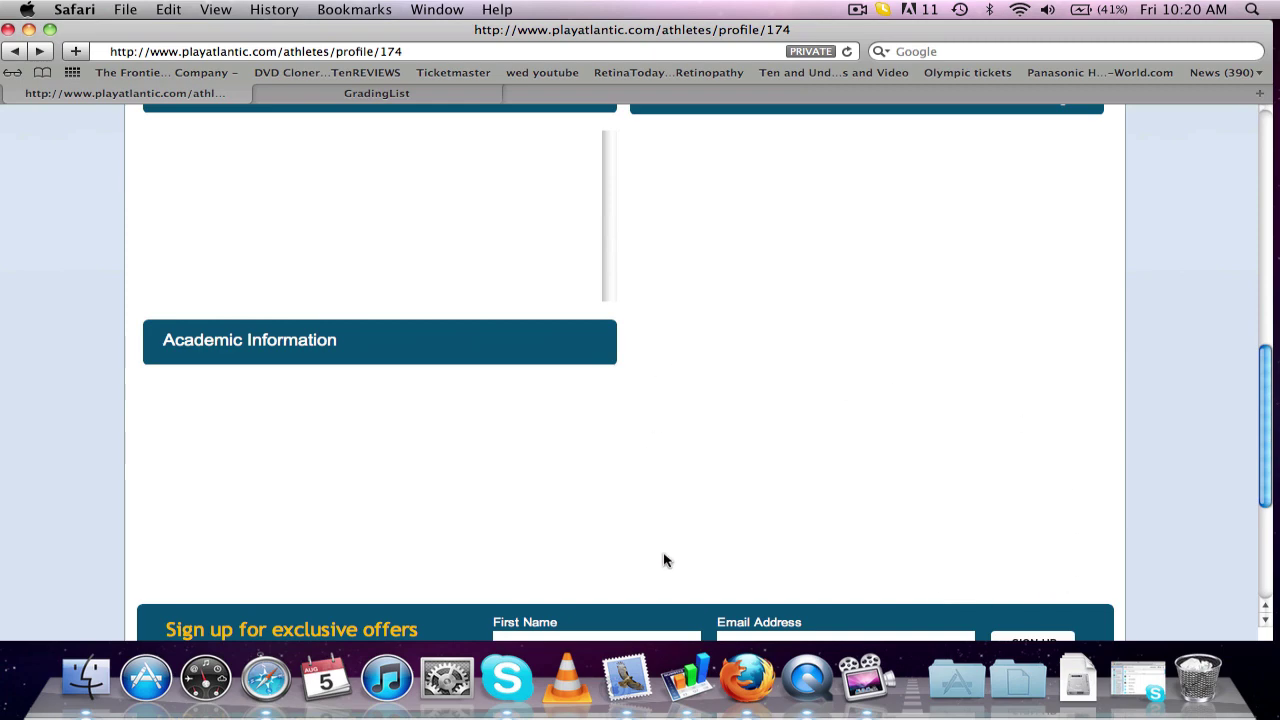
scroll(628, 437, "up", 3)
scroll(628, 437, "down", 2)
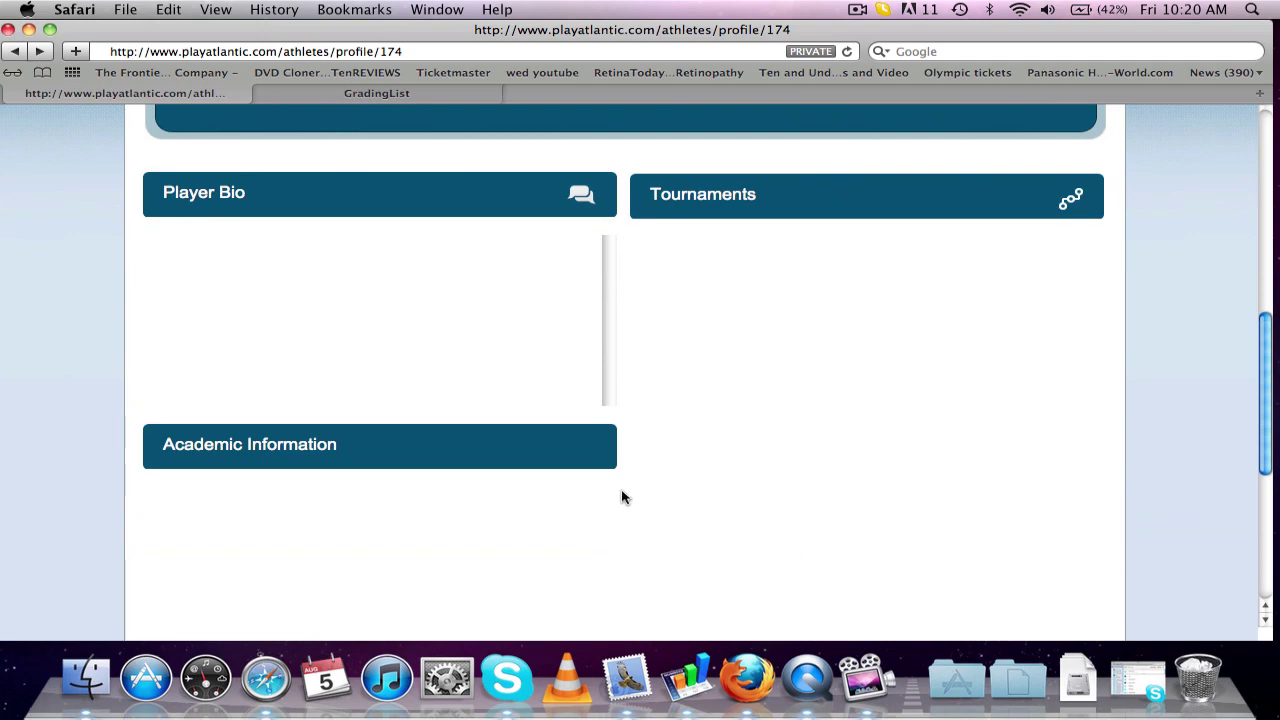
scroll(551, 477, "down", 3)
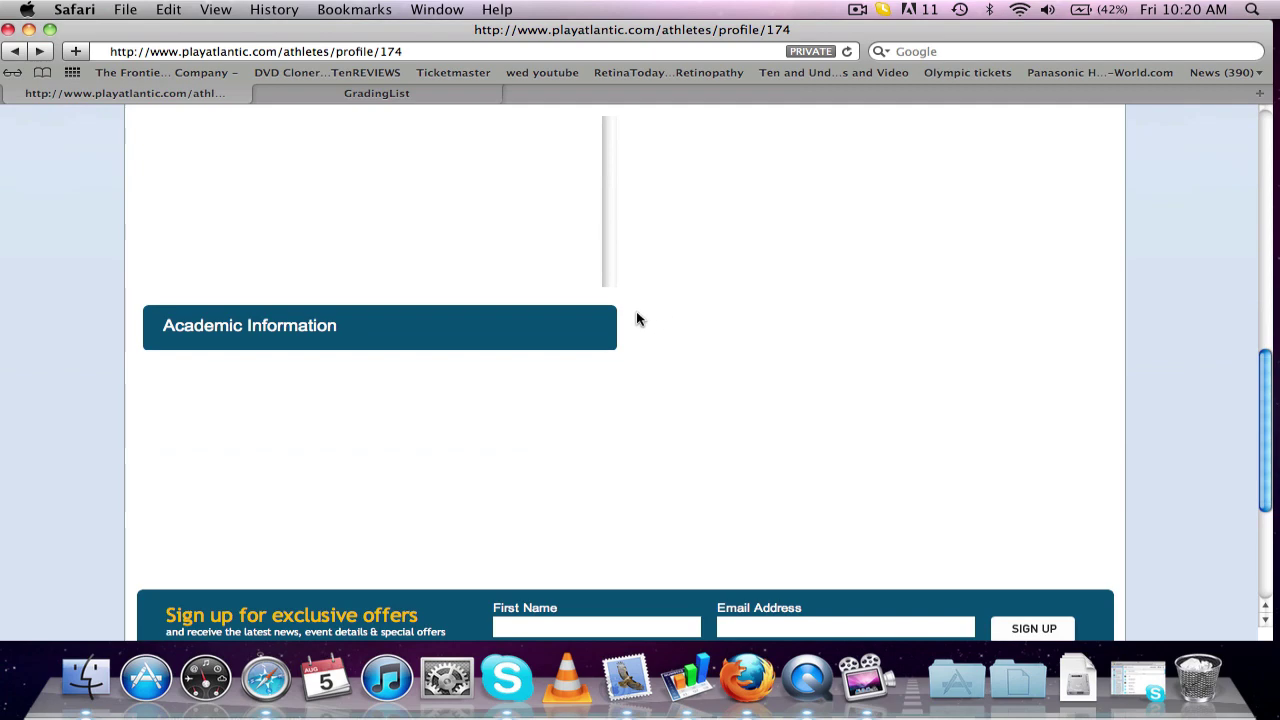
scroll(590, 372, "up", 7)
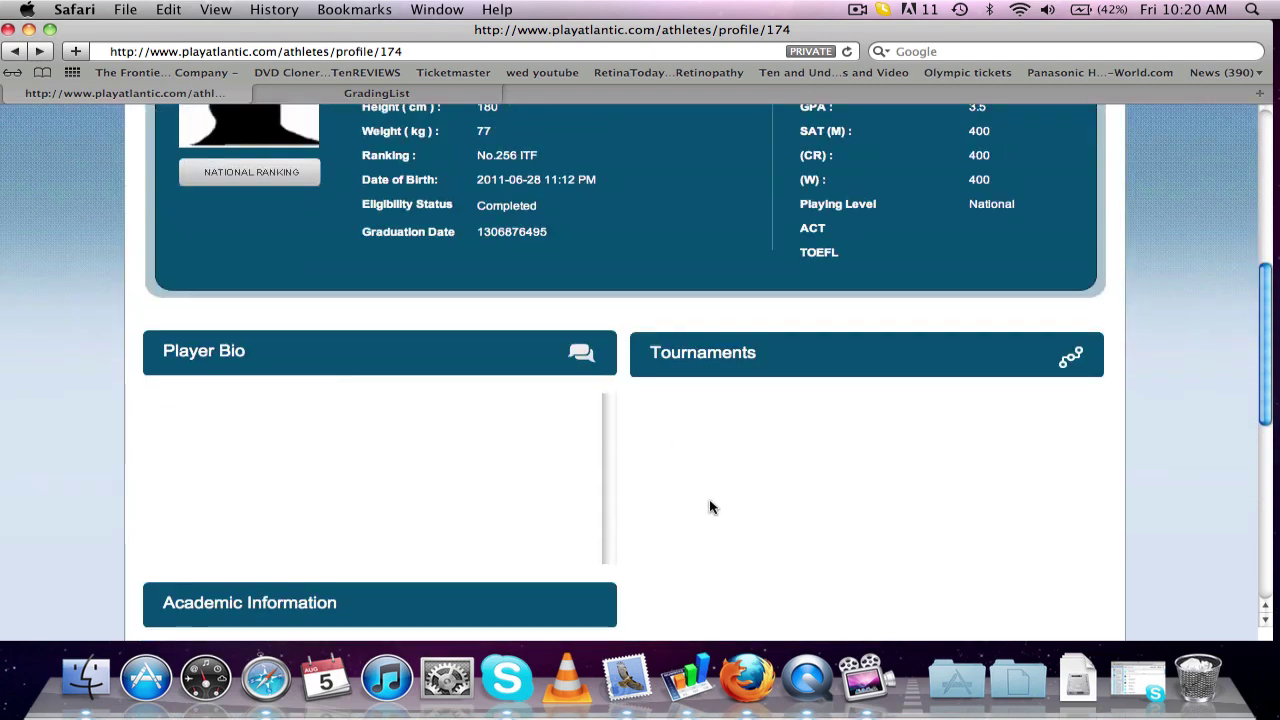
scroll(660, 490, "up", 4)
scroll(604, 480, "up", 2)
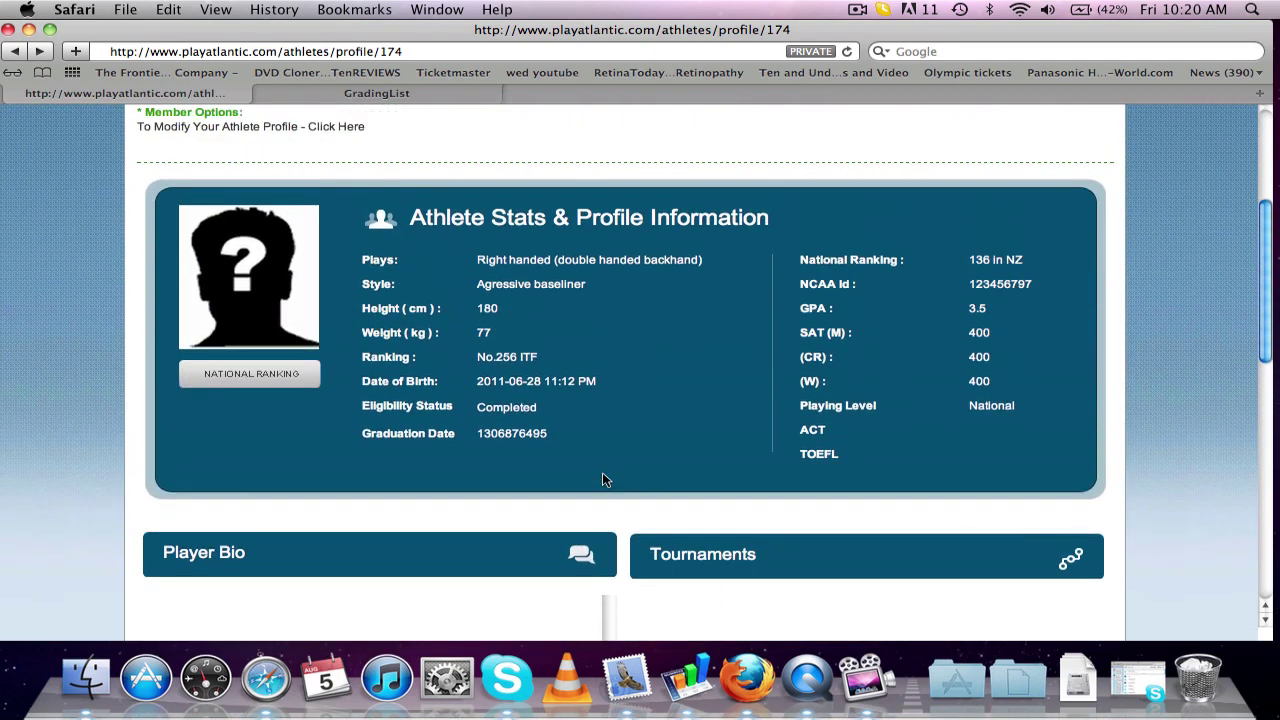
scroll(604, 480, "up", 5)
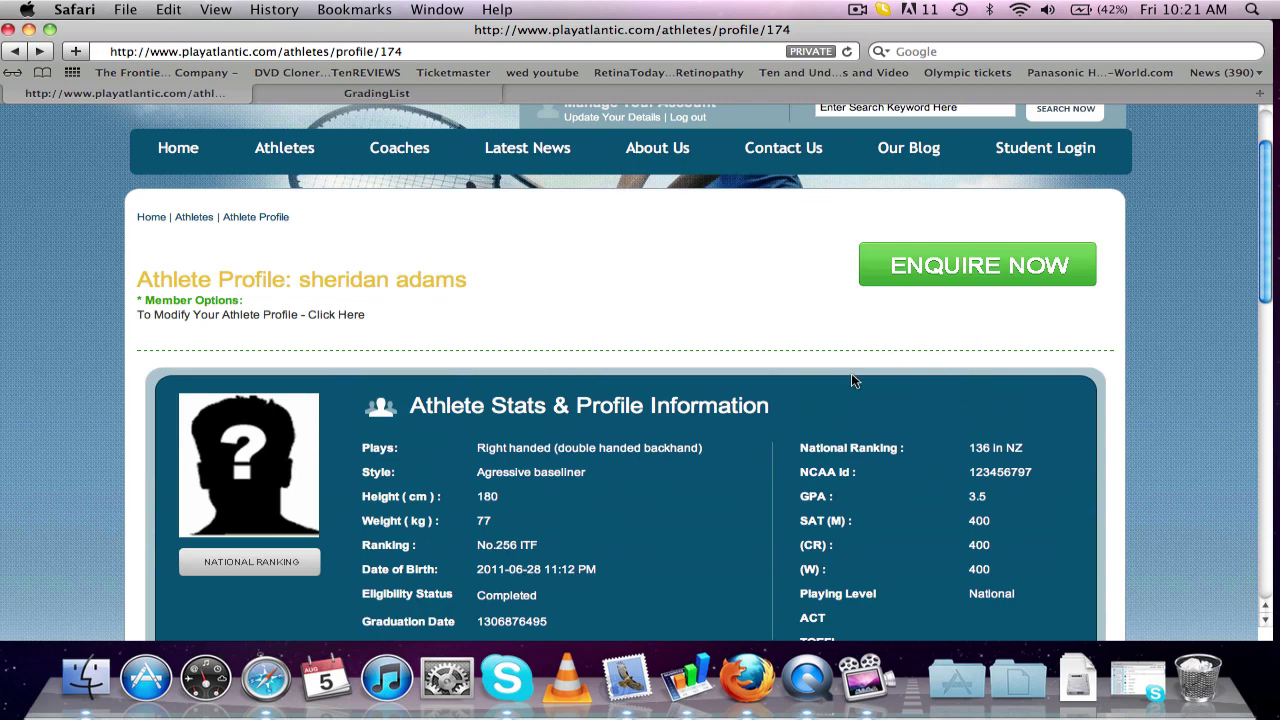
Follow the 'To Modify Your Athlete Profile' link and scroll through the prefilled update form
scroll(532, 402, "up", 2)
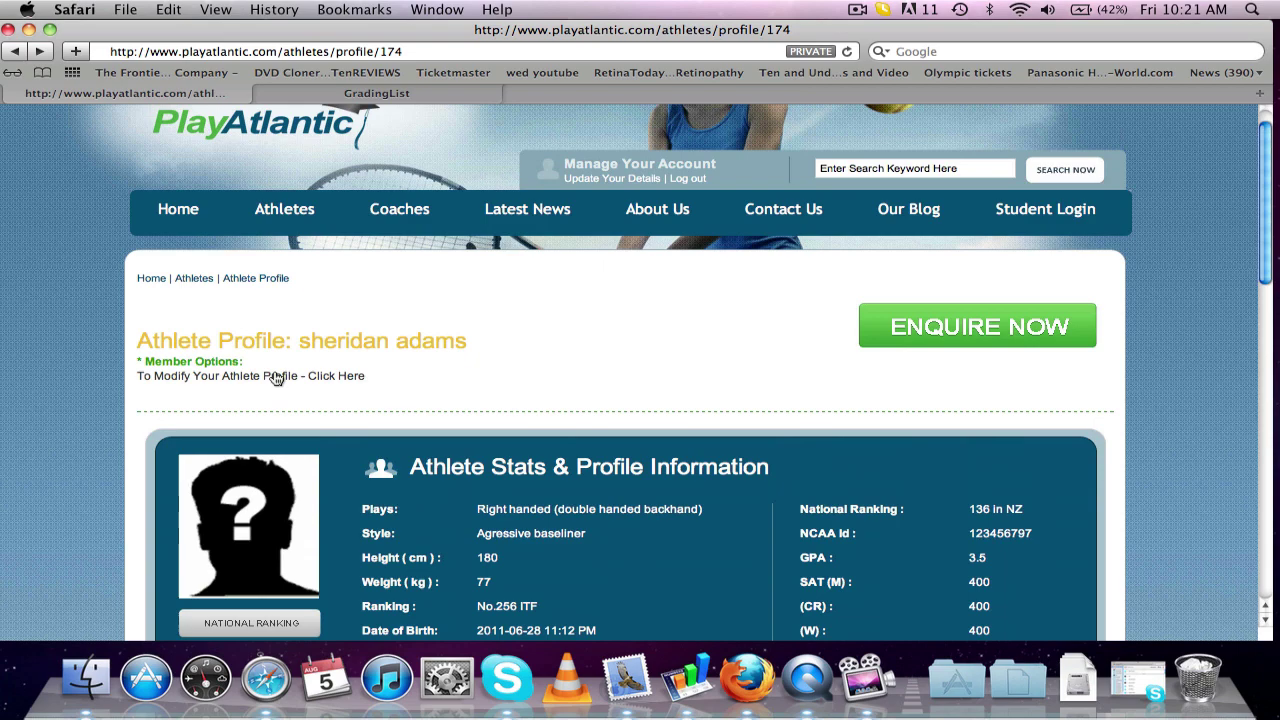
left_click(330, 377)
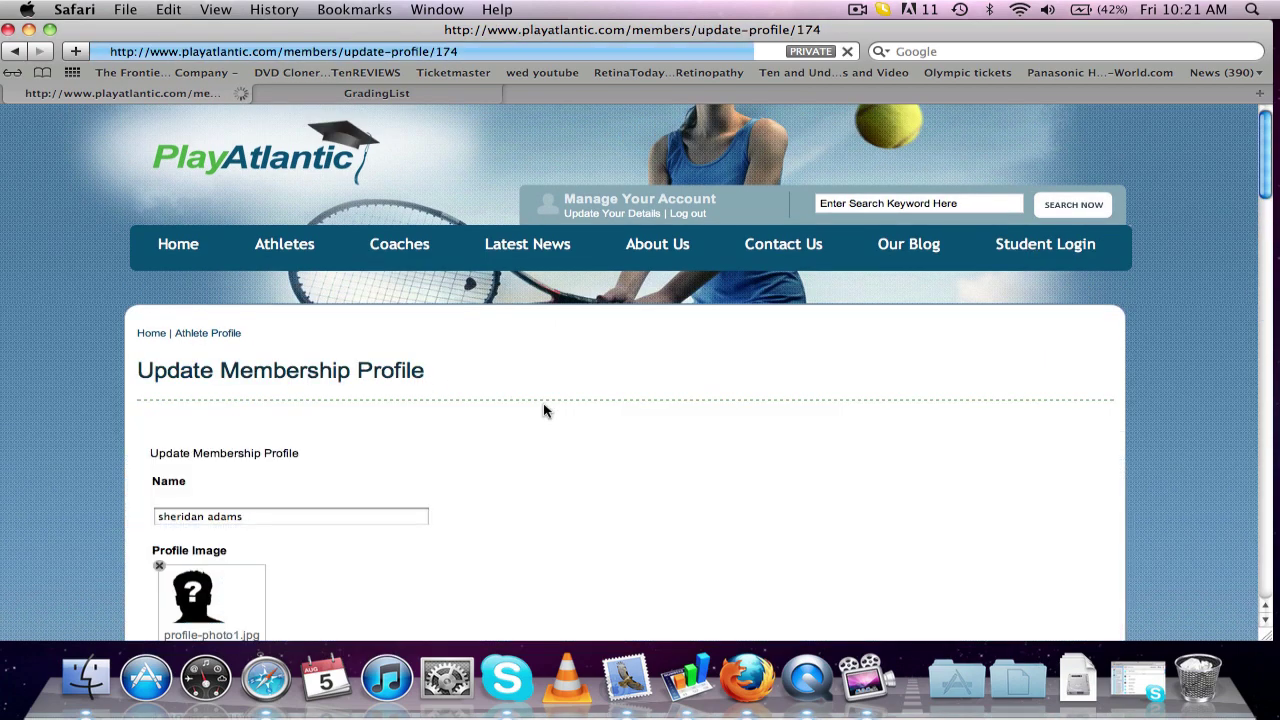
scroll(545, 410, "down", 4)
scroll(545, 410, "down", 10)
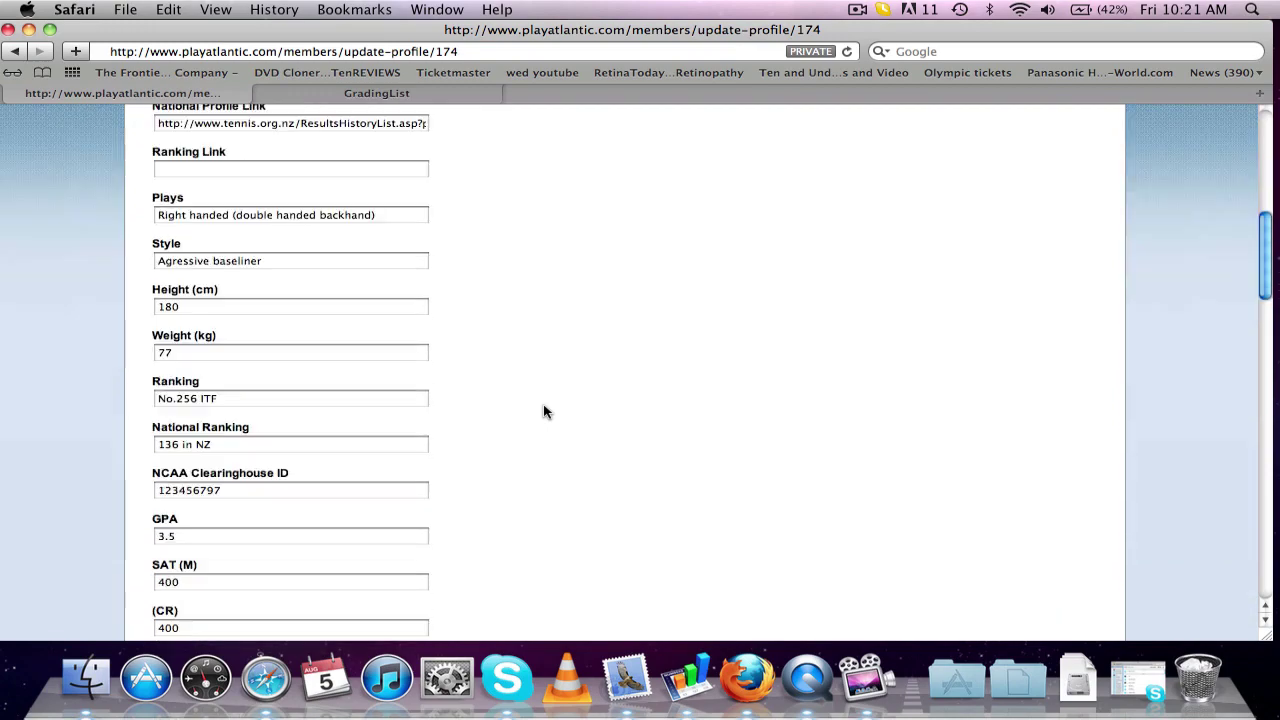
scroll(545, 410, "down", 8)
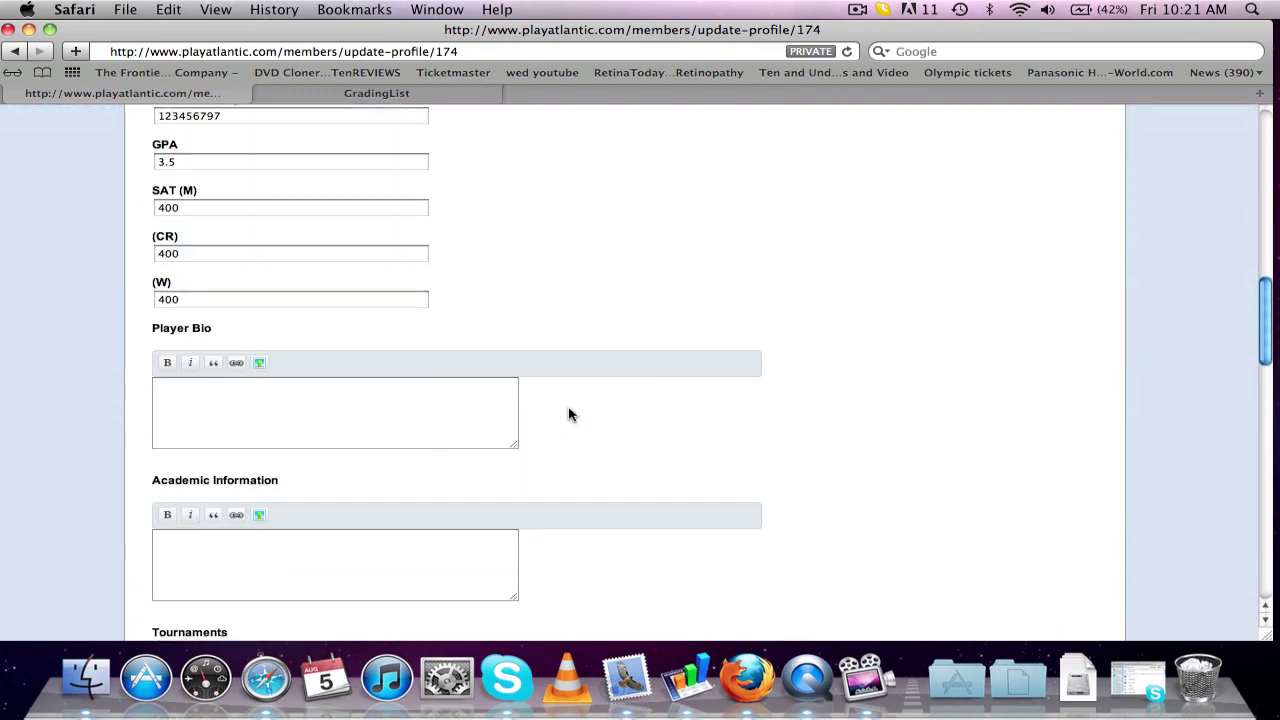
scroll(568, 414, "up", 8)
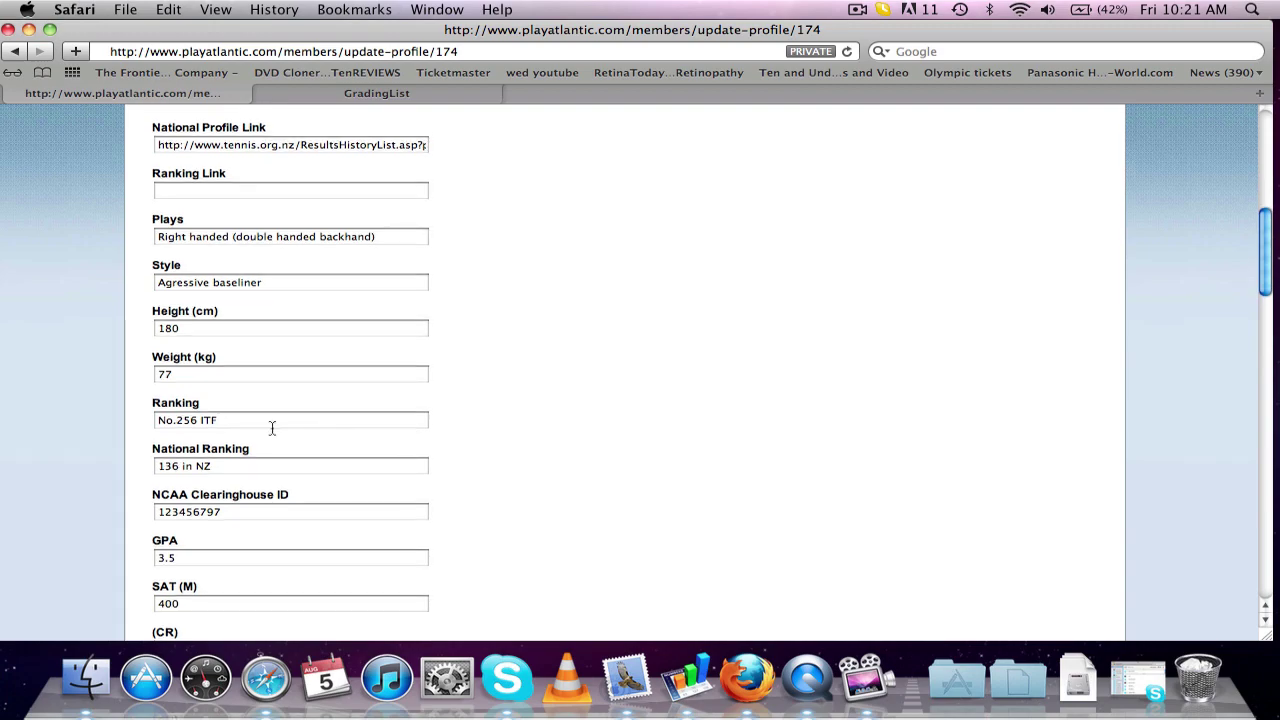
scroll(486, 460, "up", 12)
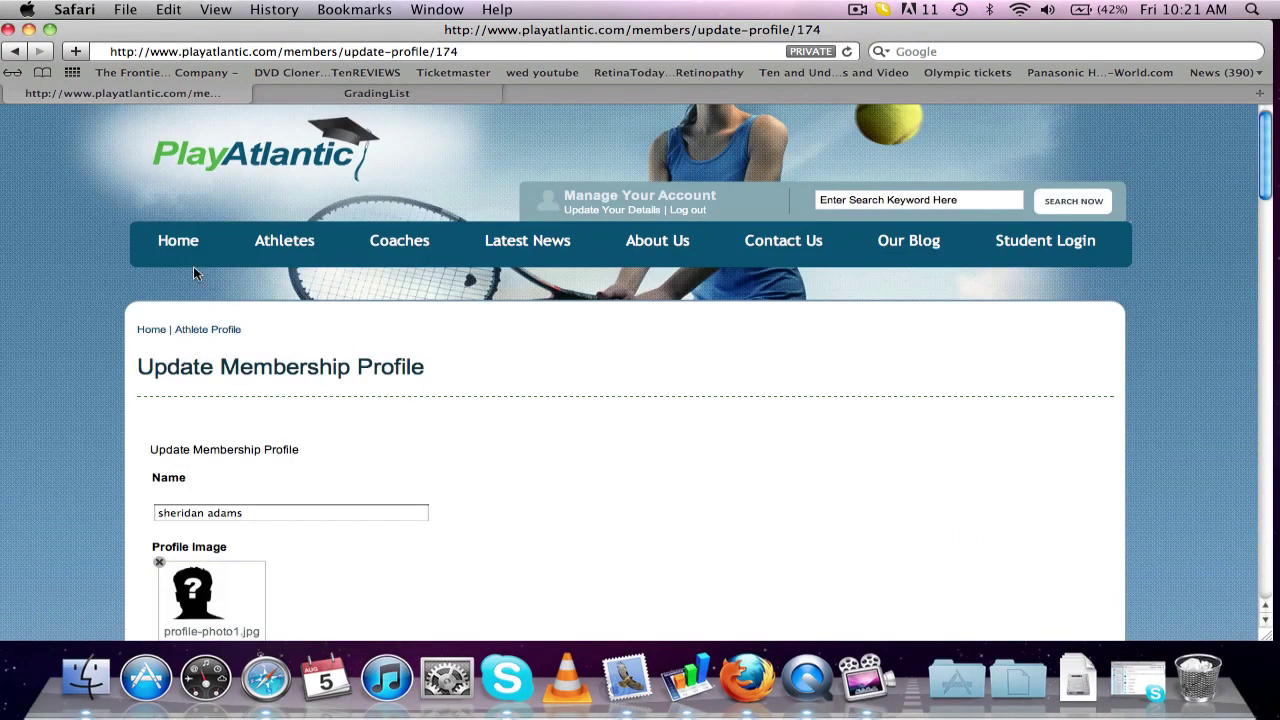
Visit the Contact Us page, scroll its enquiry form, and return to the home page
left_click(180, 250)
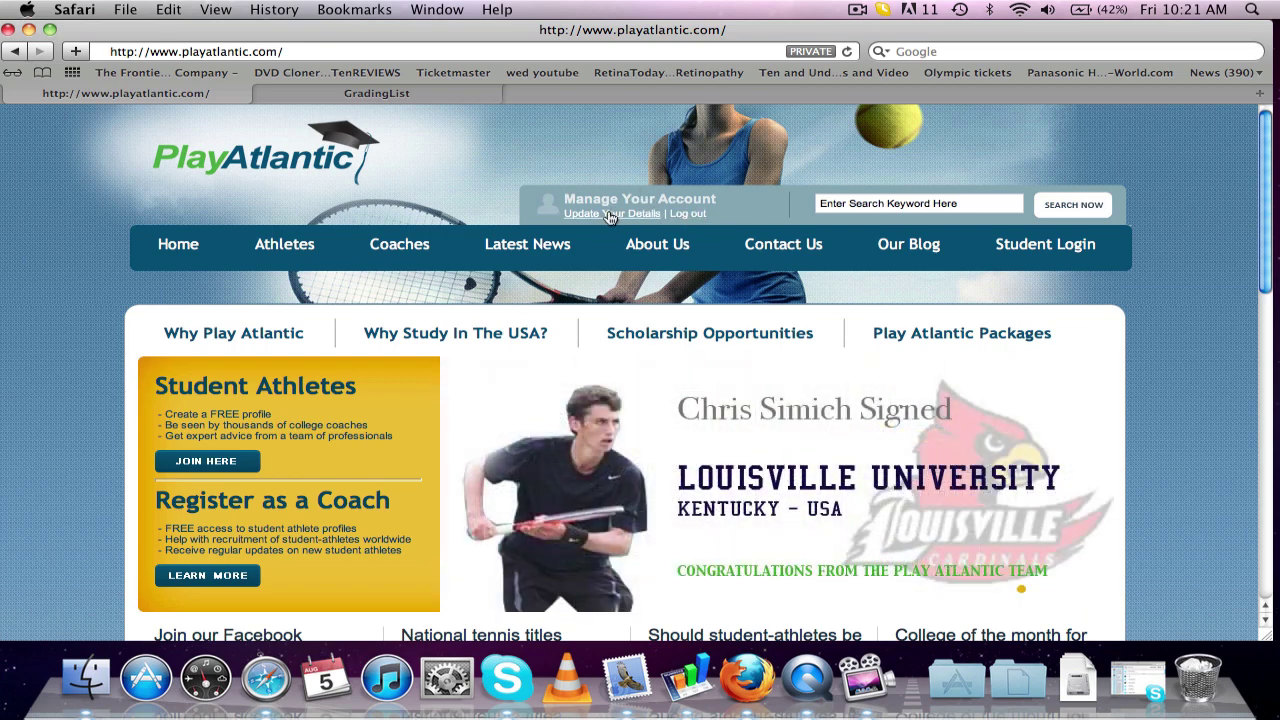
mouse_move(296, 246)
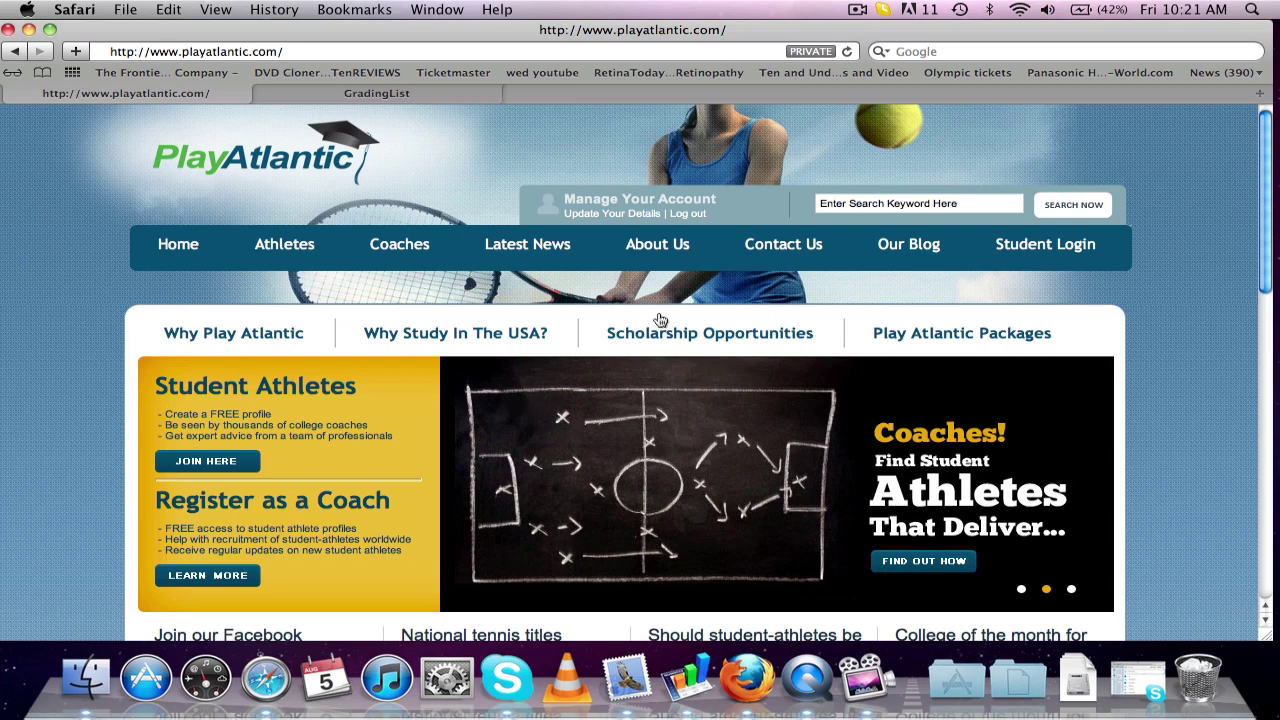
left_click(786, 247)
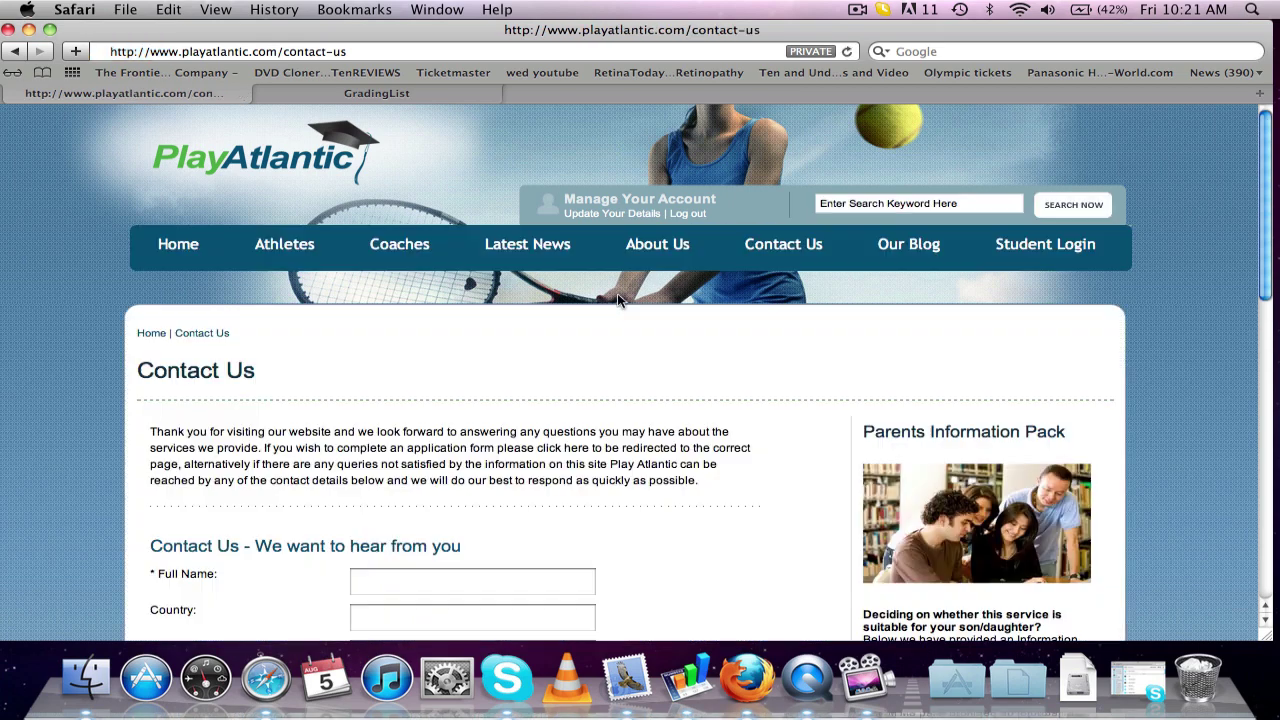
scroll(703, 374, "down", 5)
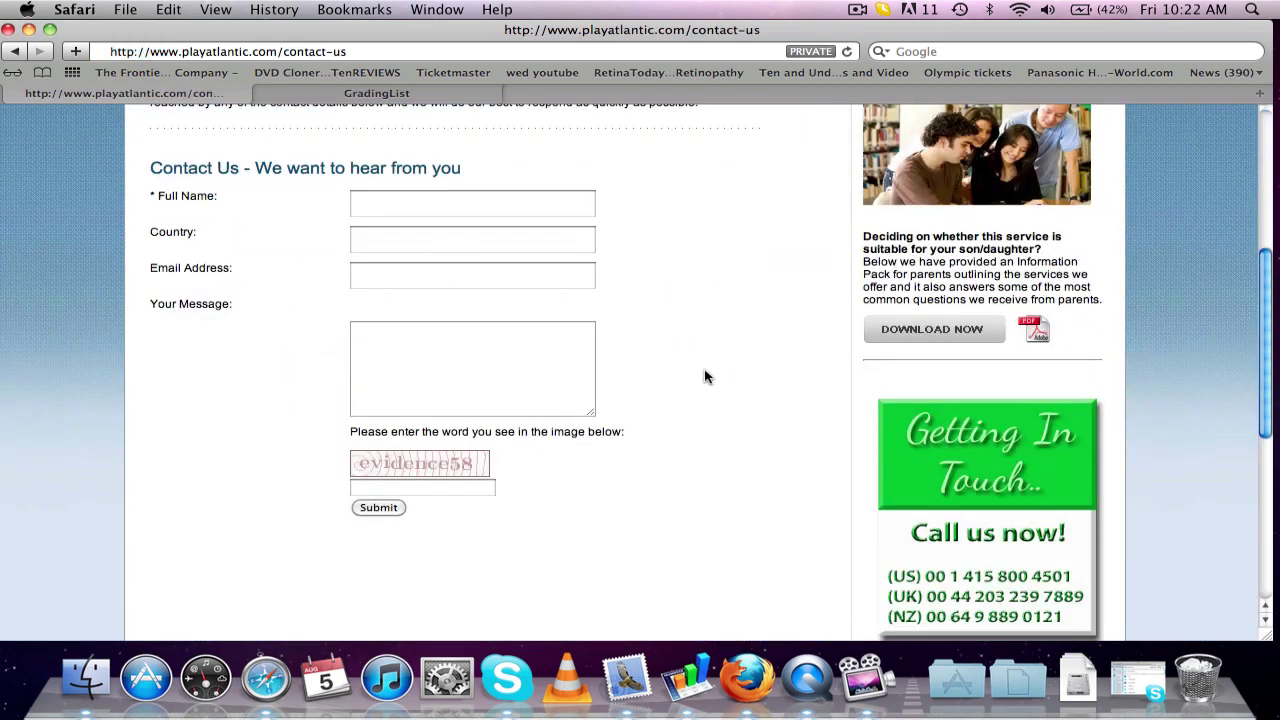
scroll(706, 377, "up", 5)
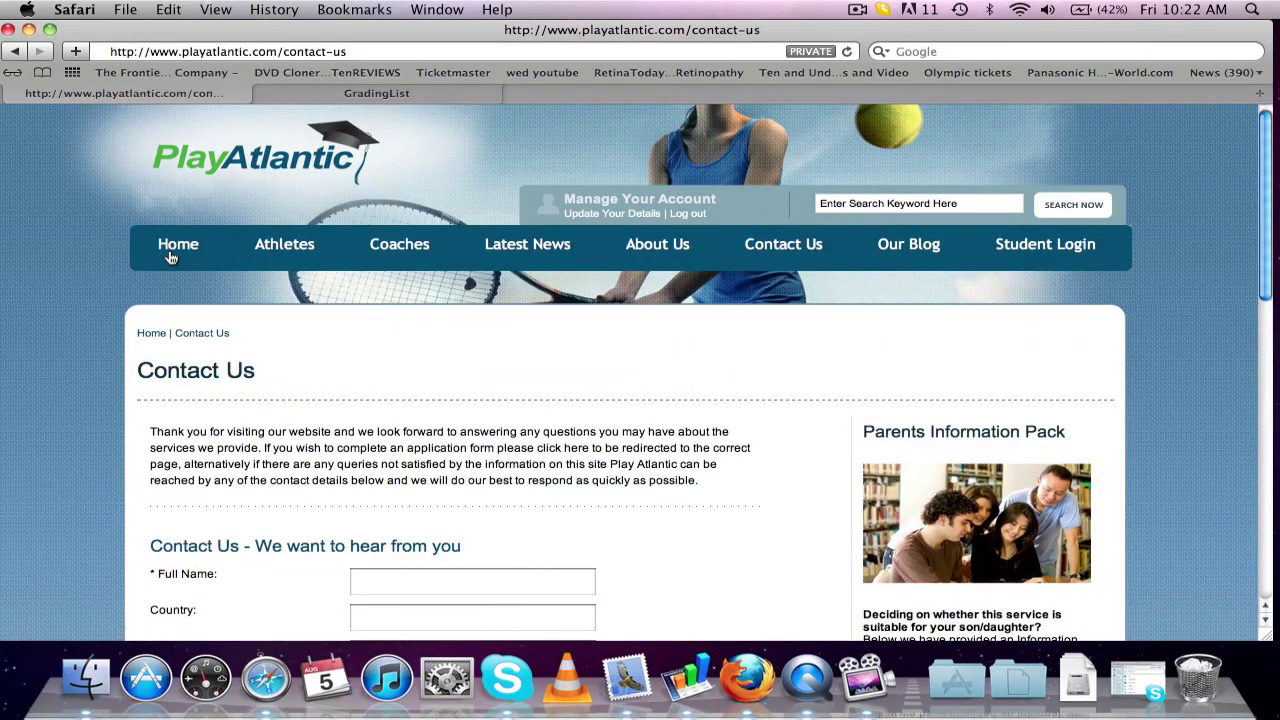
left_click(170, 250)
left_click(857, 9)
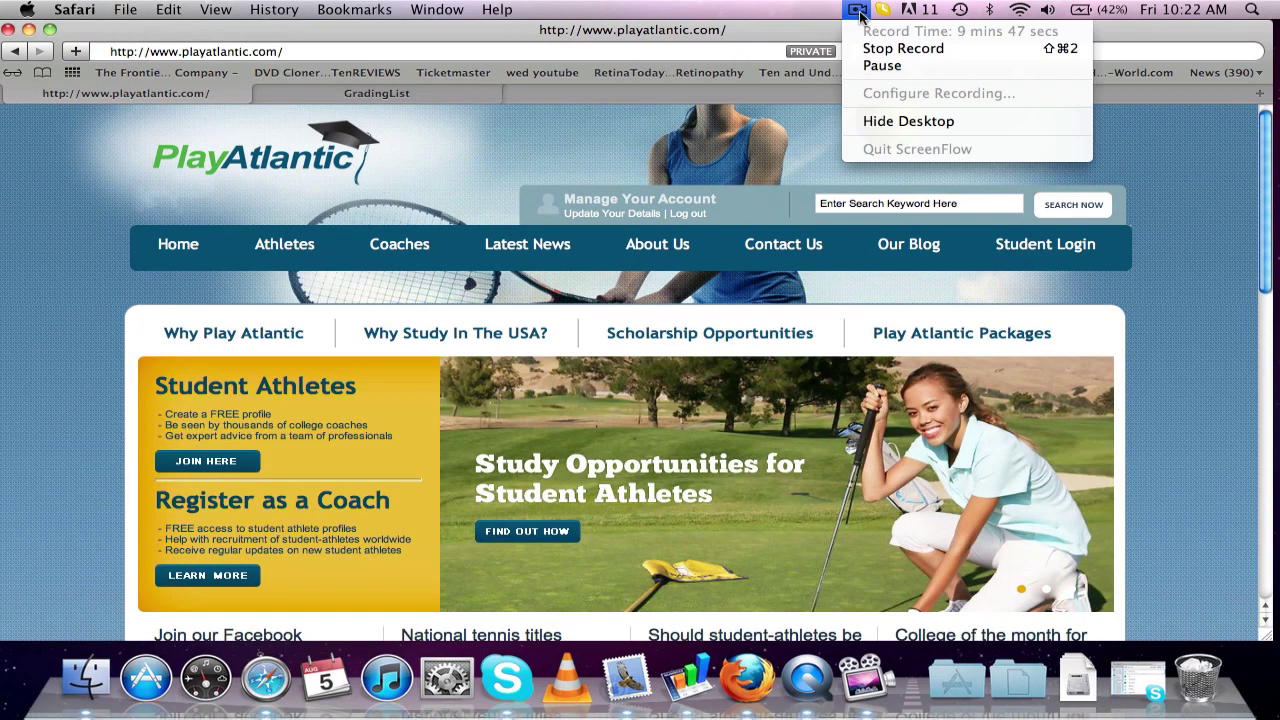